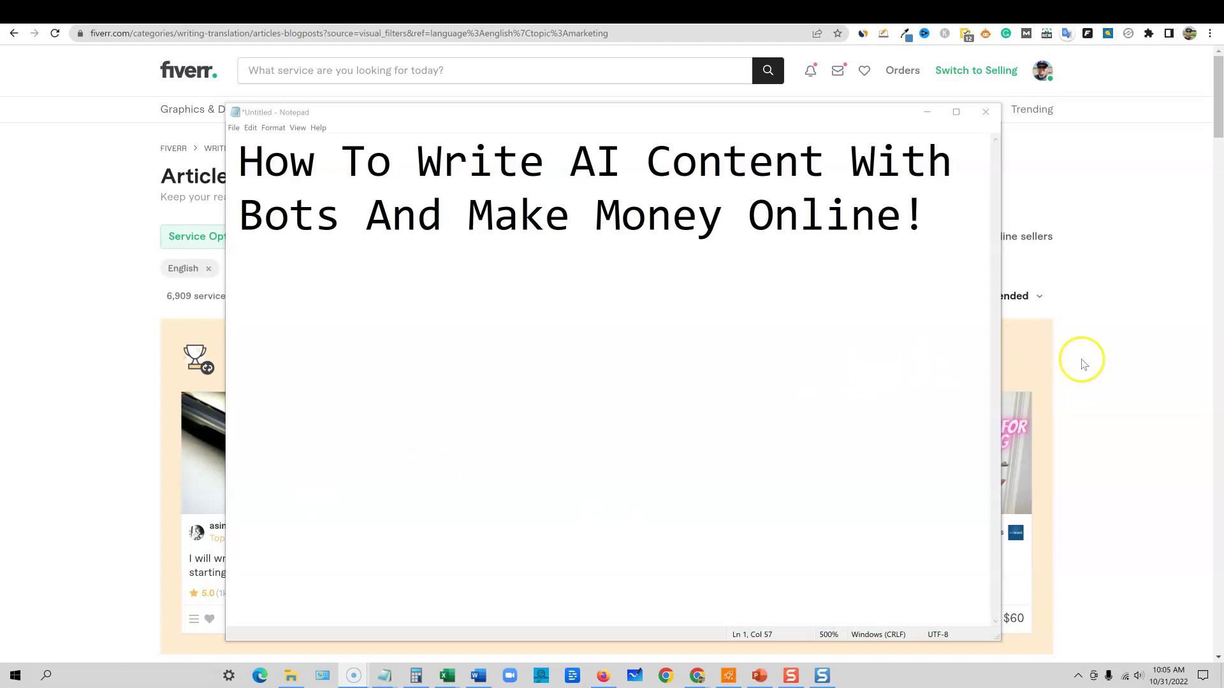
- Bring the Fiverr results page forward and view Fiverr's Similarweb traffic overview
left_click(1125, 336)
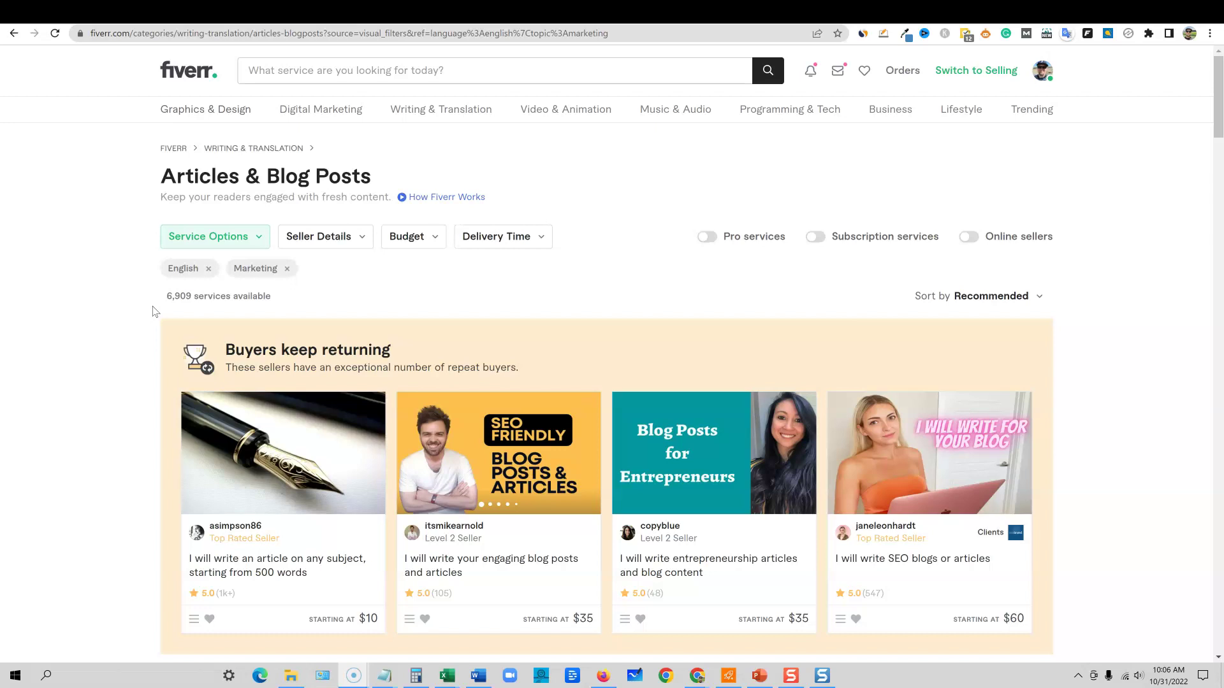
left_click(146, 310)
mouse_move(470, 116)
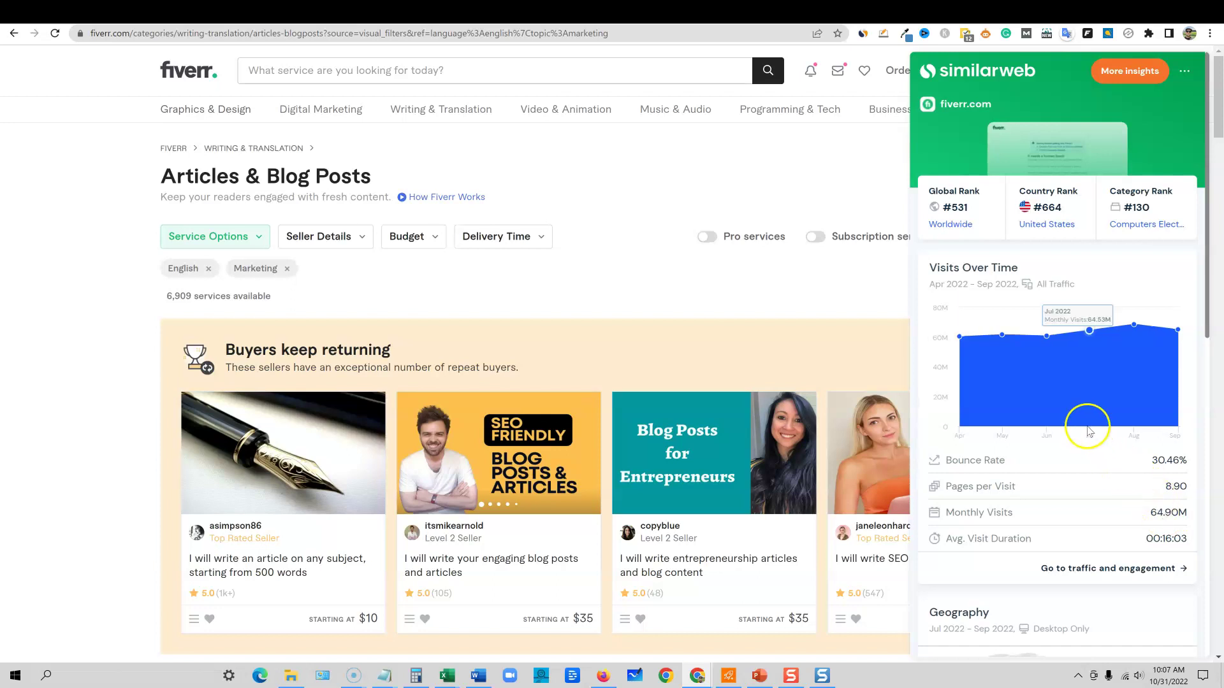
mouse_move(1046, 376)
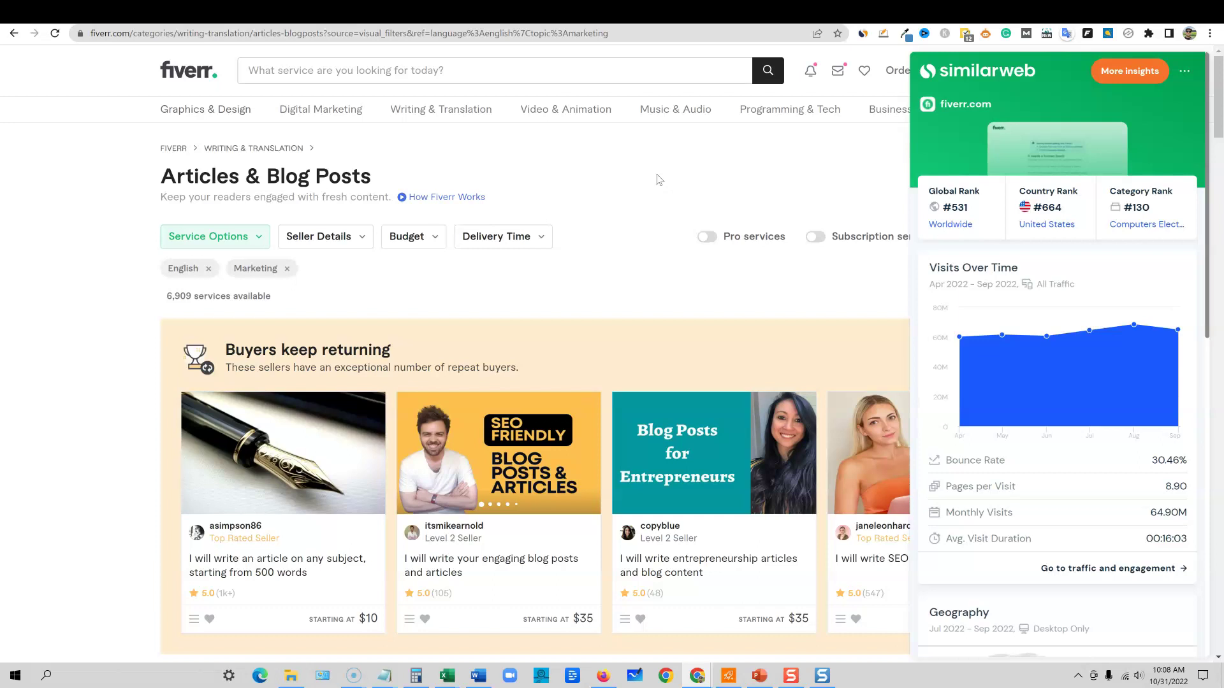
- Close the traffic panel and go to Writing & Translation's Articles & Blog Posts category
left_click(609, 160)
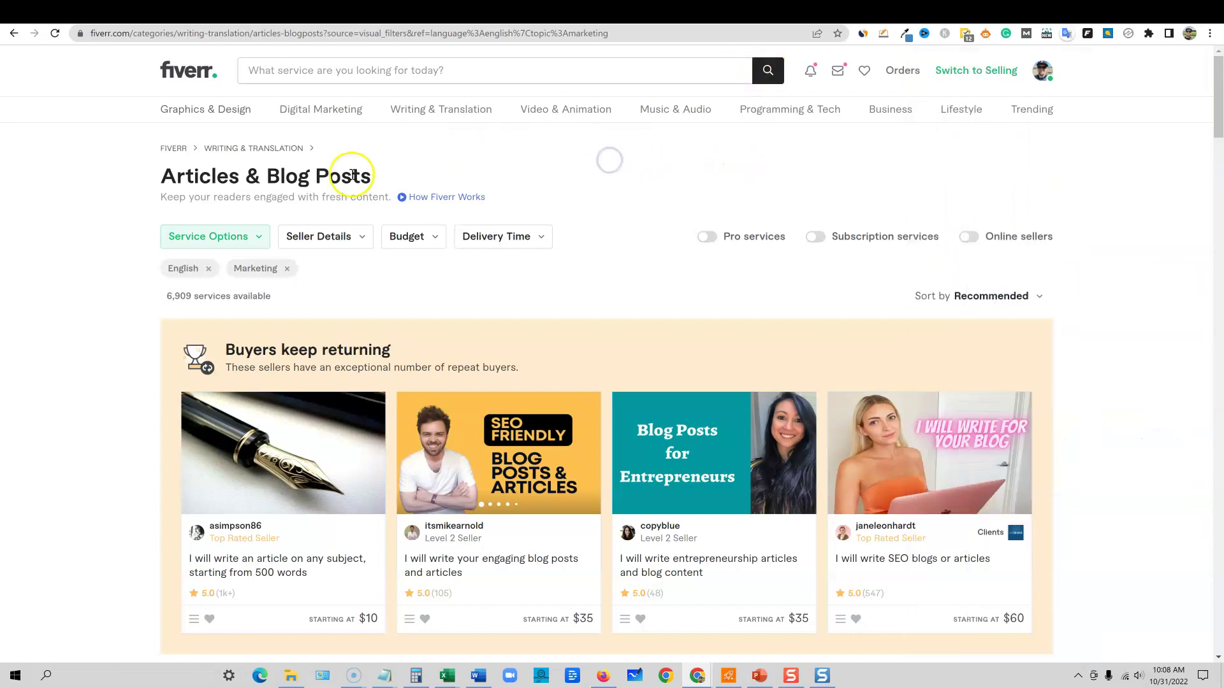
mouse_move(334, 114)
left_click(414, 108)
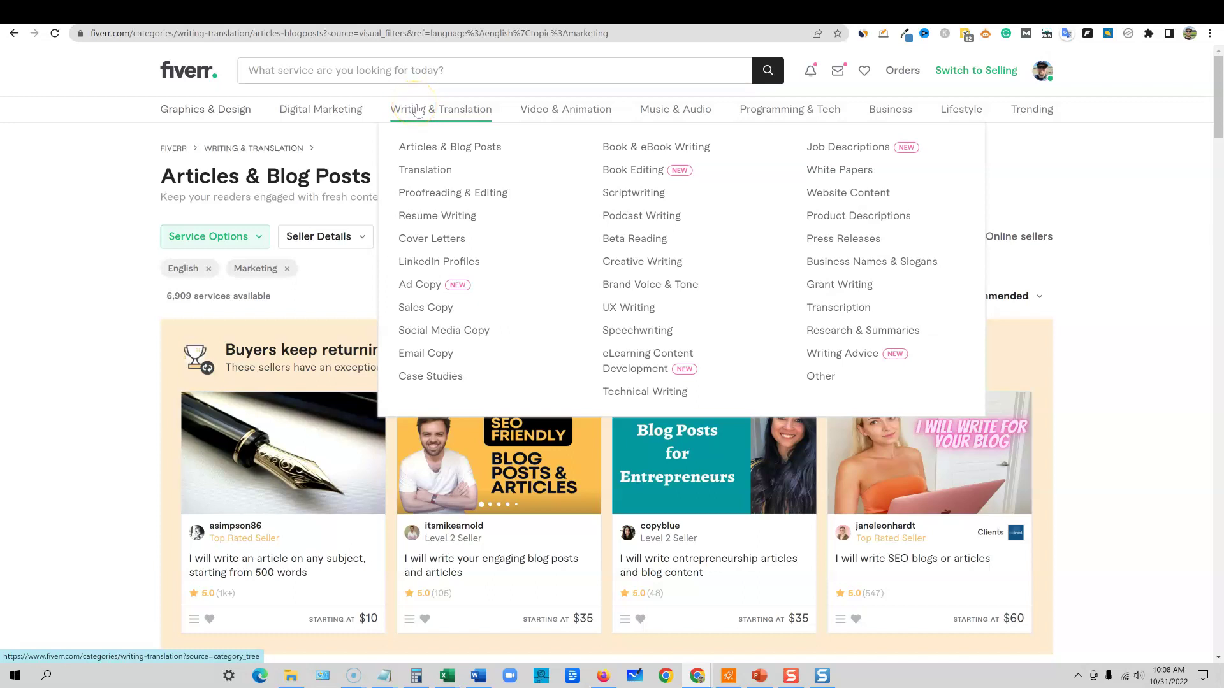
left_click(465, 151)
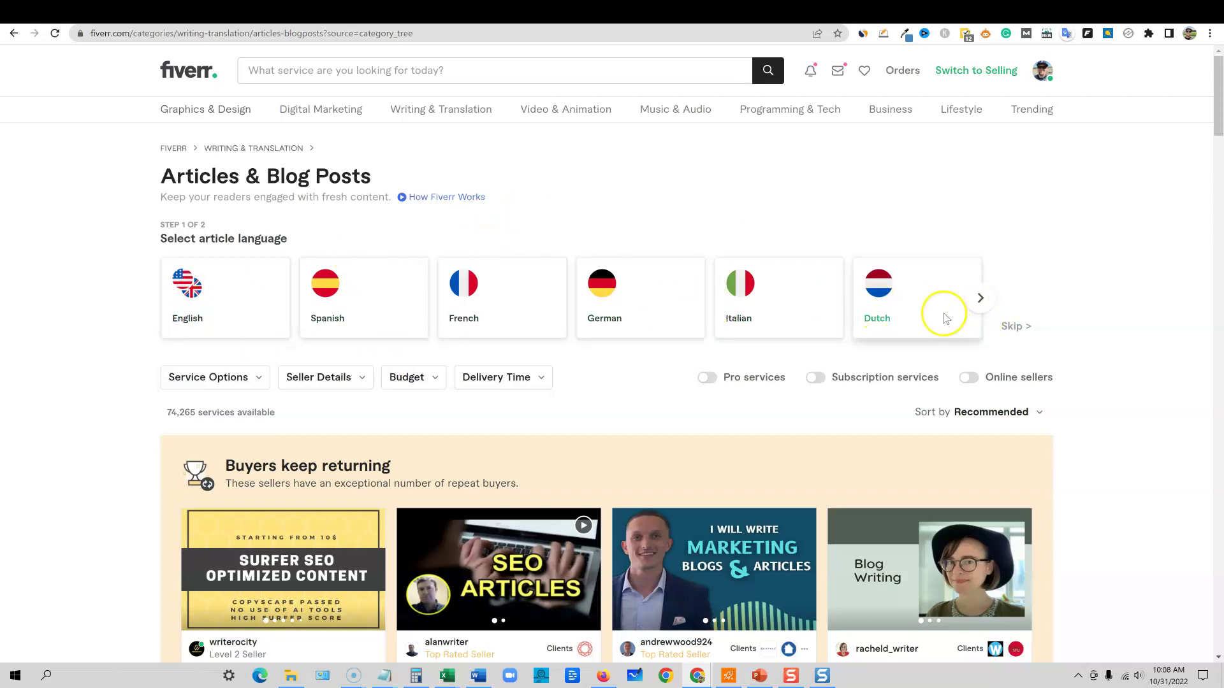
- Choose English and add Family & education, Marketing and Lifestyle topics, narrowing results to 31,080 services
left_click(199, 293)
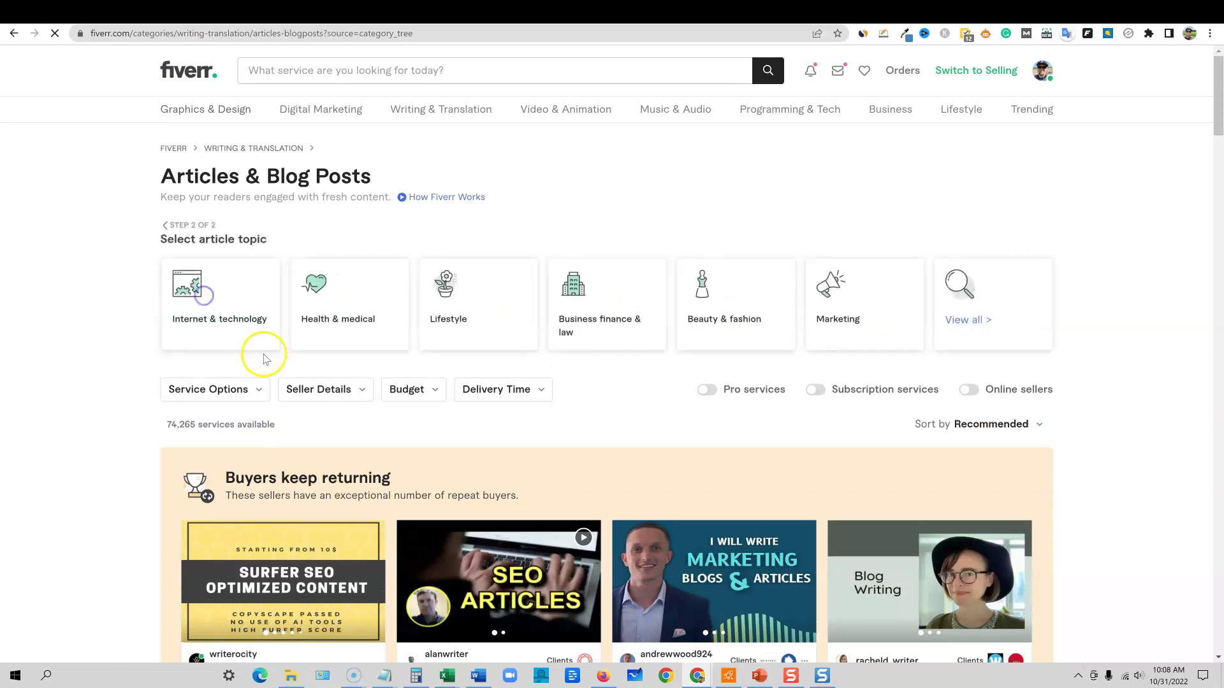
left_click(956, 319)
left_click(972, 320)
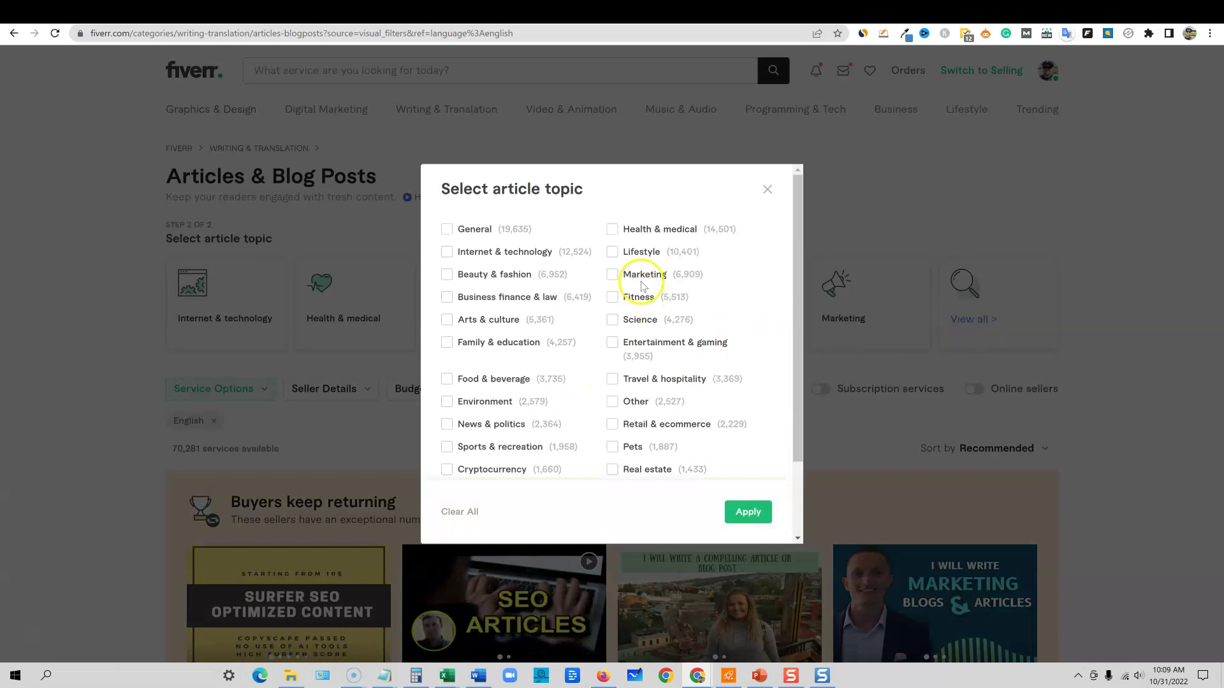
scroll(704, 433, "down", 2)
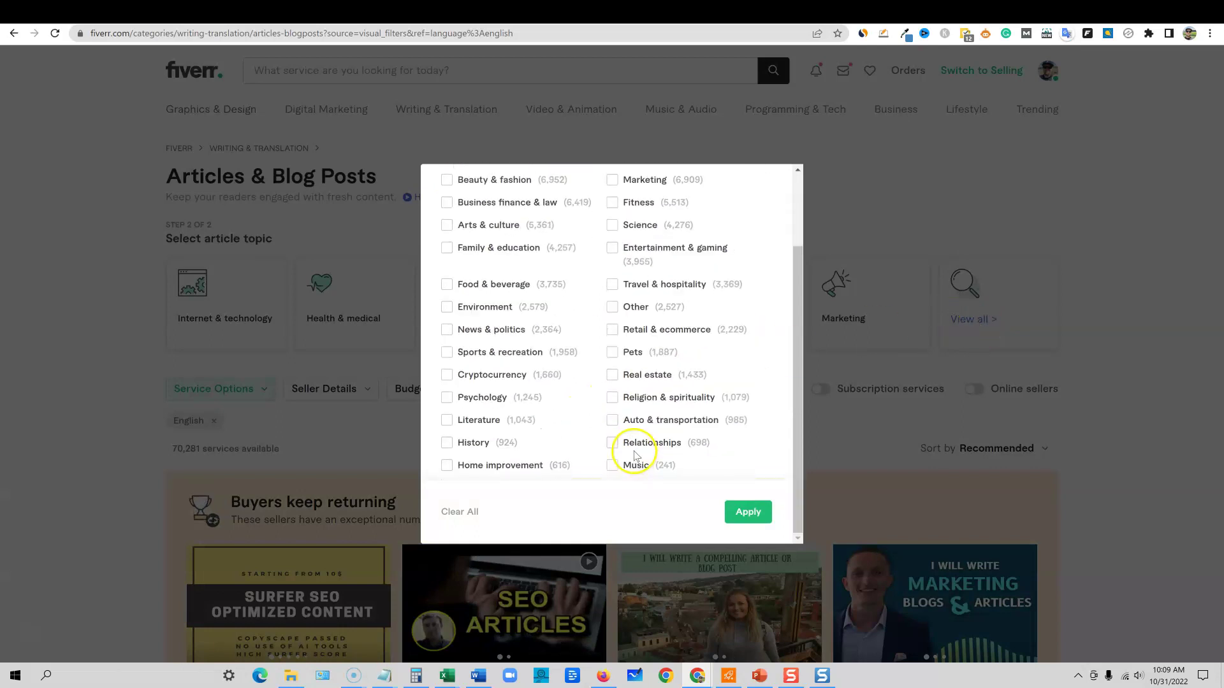
scroll(523, 338, "up", 2)
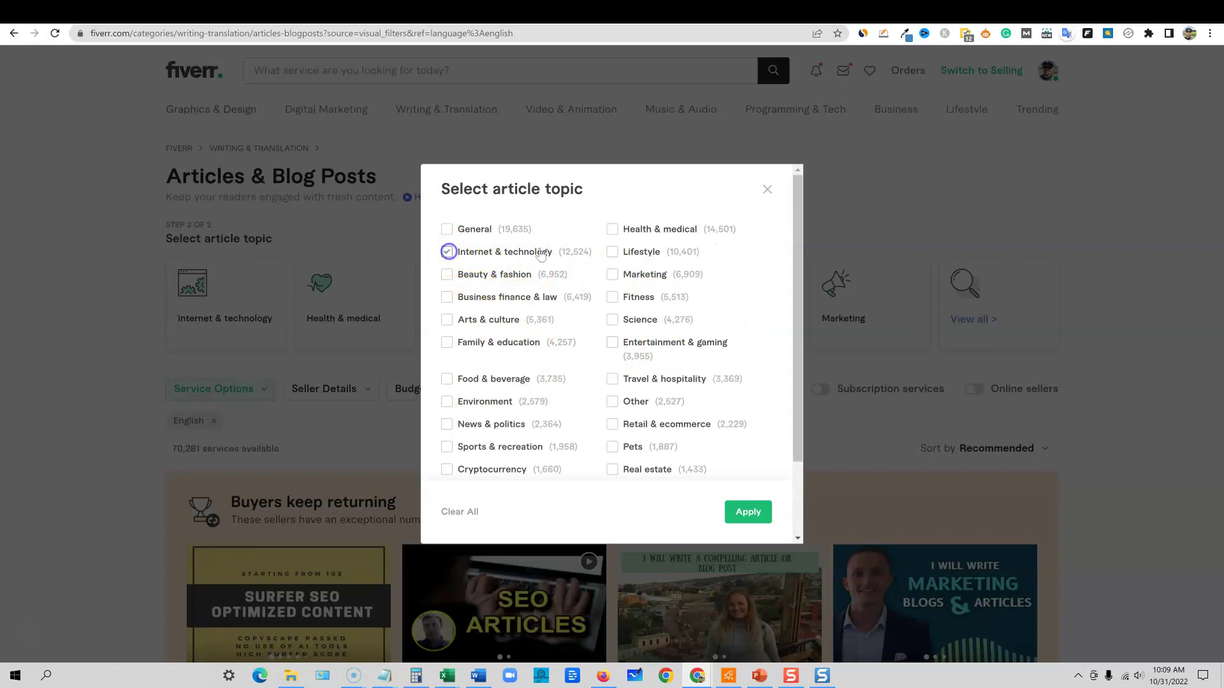
left_click(447, 342)
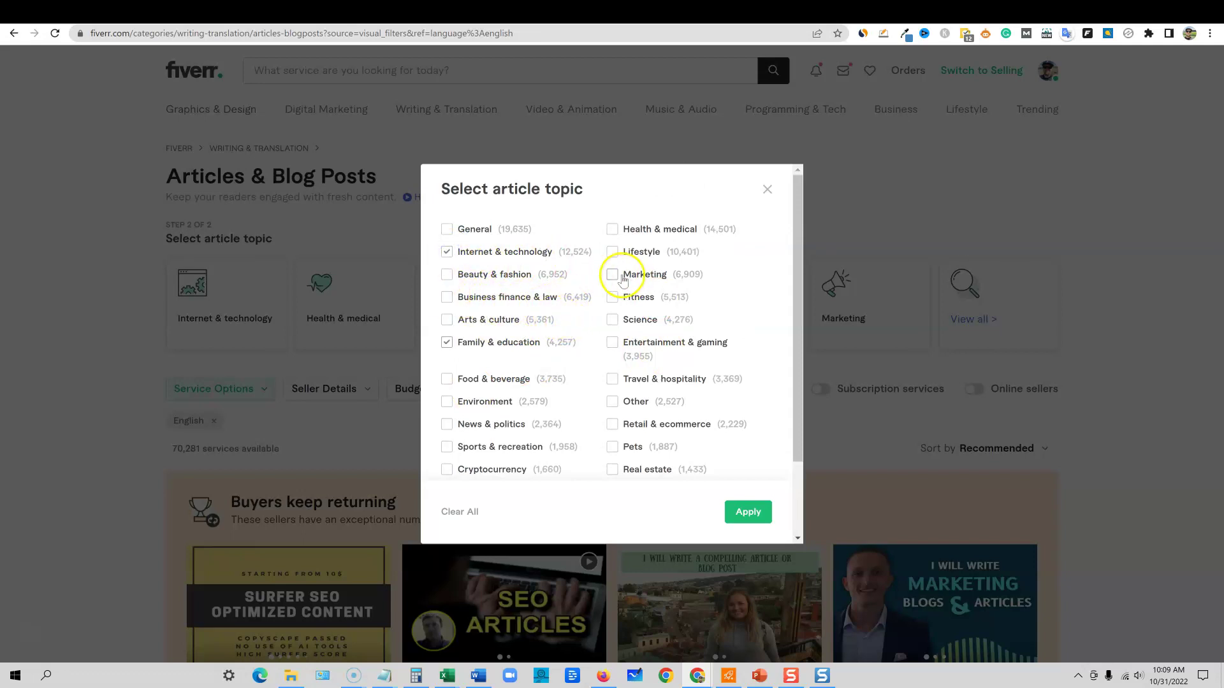
left_click(612, 274)
left_click(612, 252)
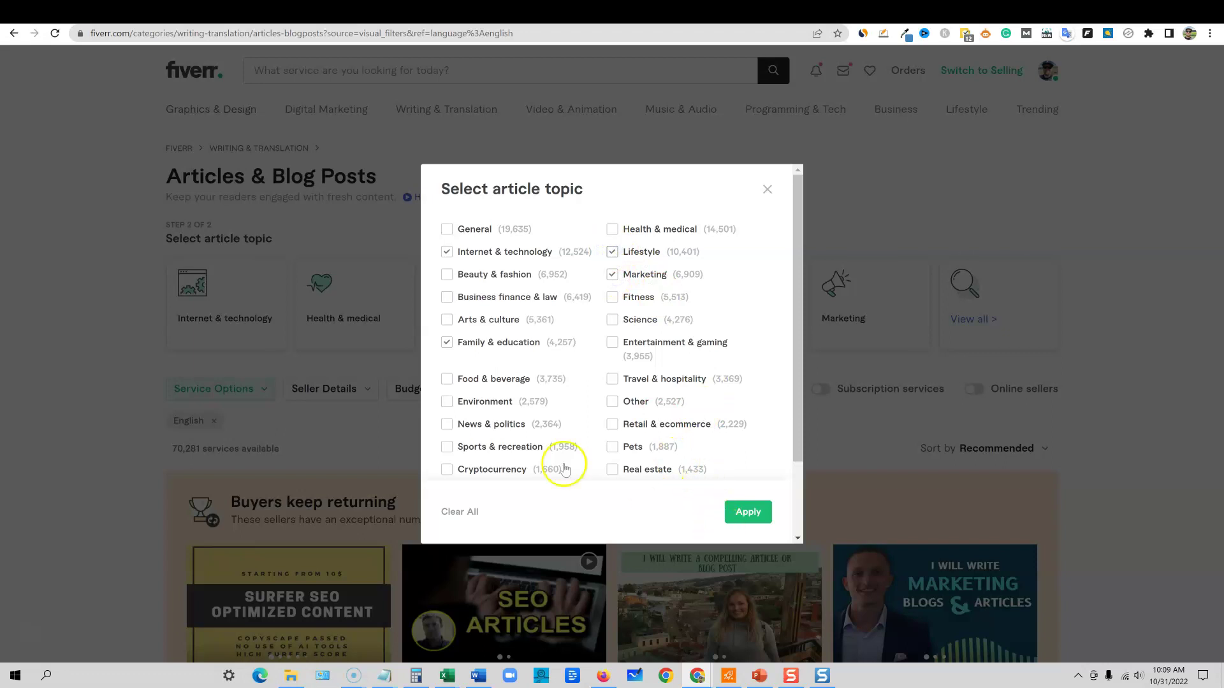
left_click(748, 512)
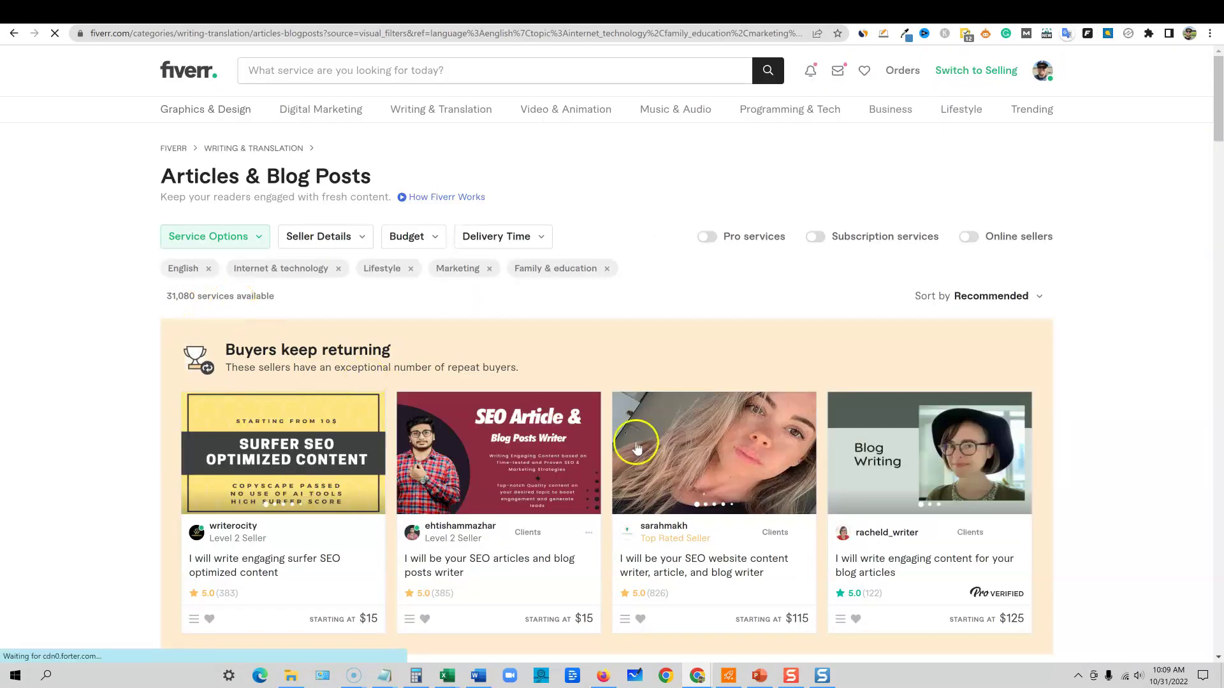
- Glance at the sort options, then open the 'SEO website content writer, article, and blog writer' gig
scroll(778, 446, "down", 1)
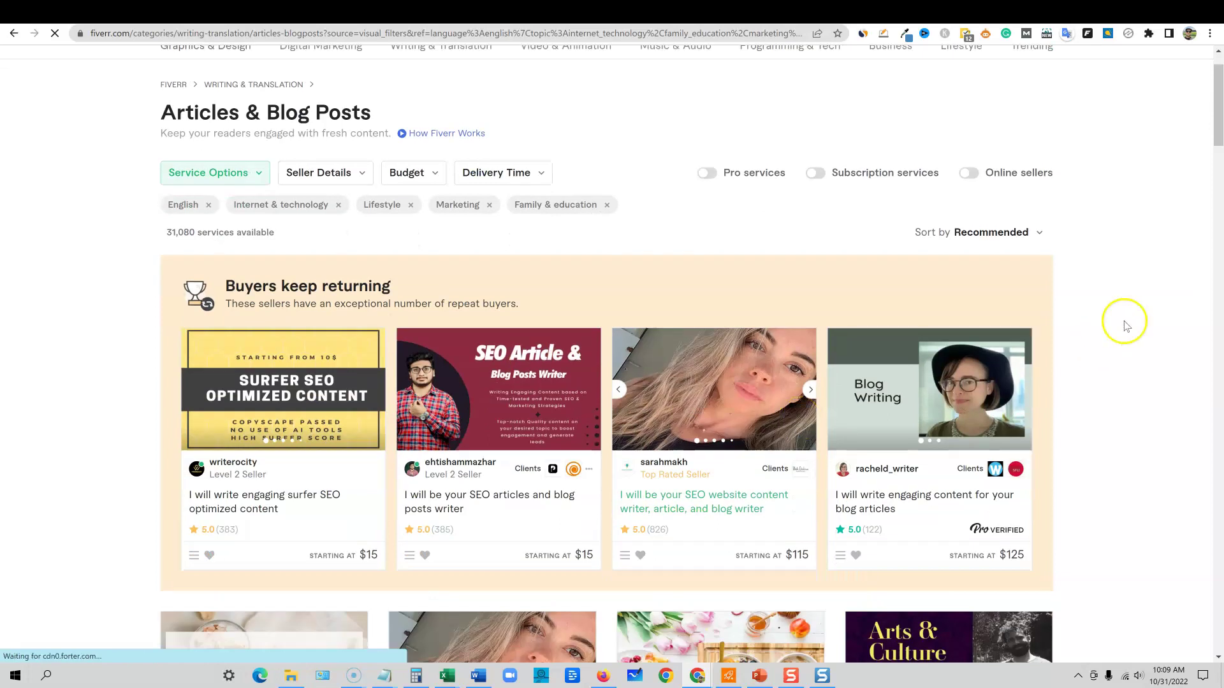
left_click(1039, 233)
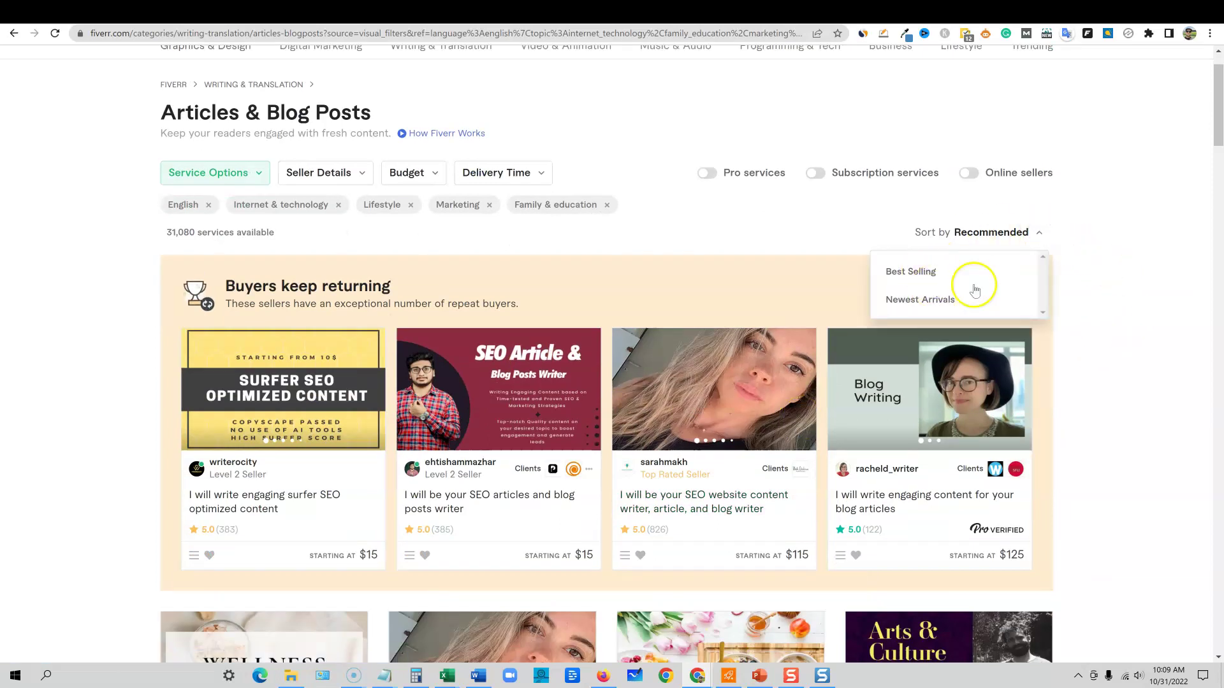
left_click(1111, 272)
scroll(674, 448, "down", 2)
scroll(674, 449, "down", 2)
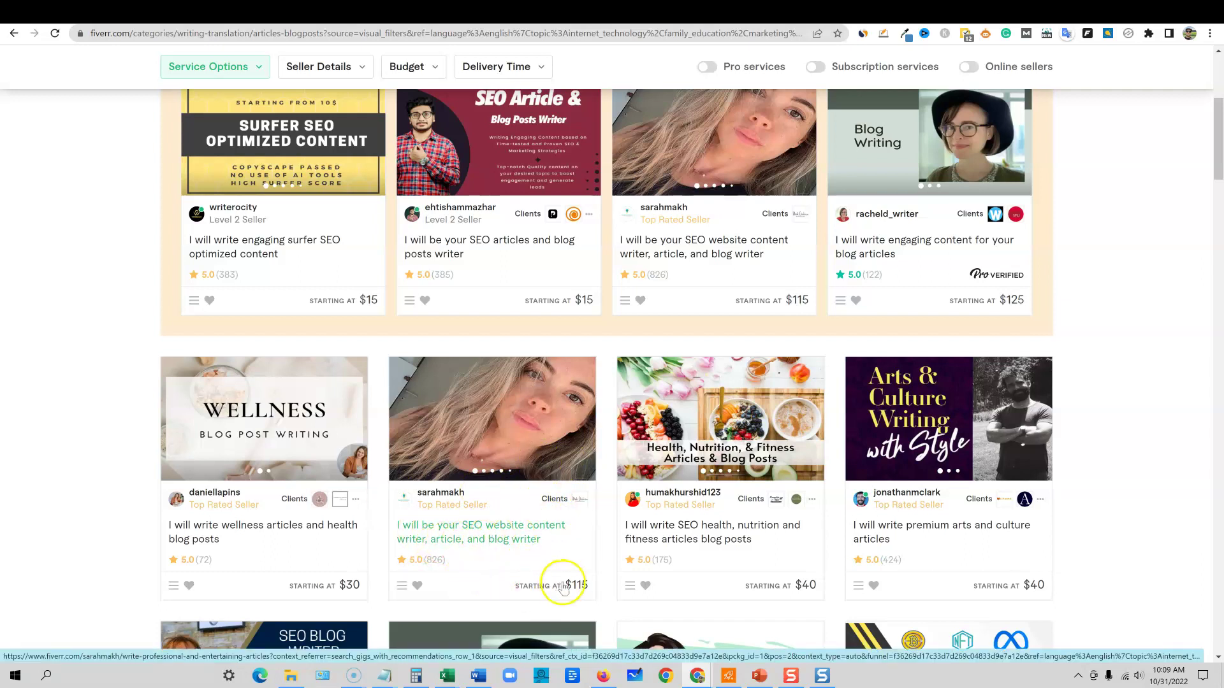
left_click(480, 543)
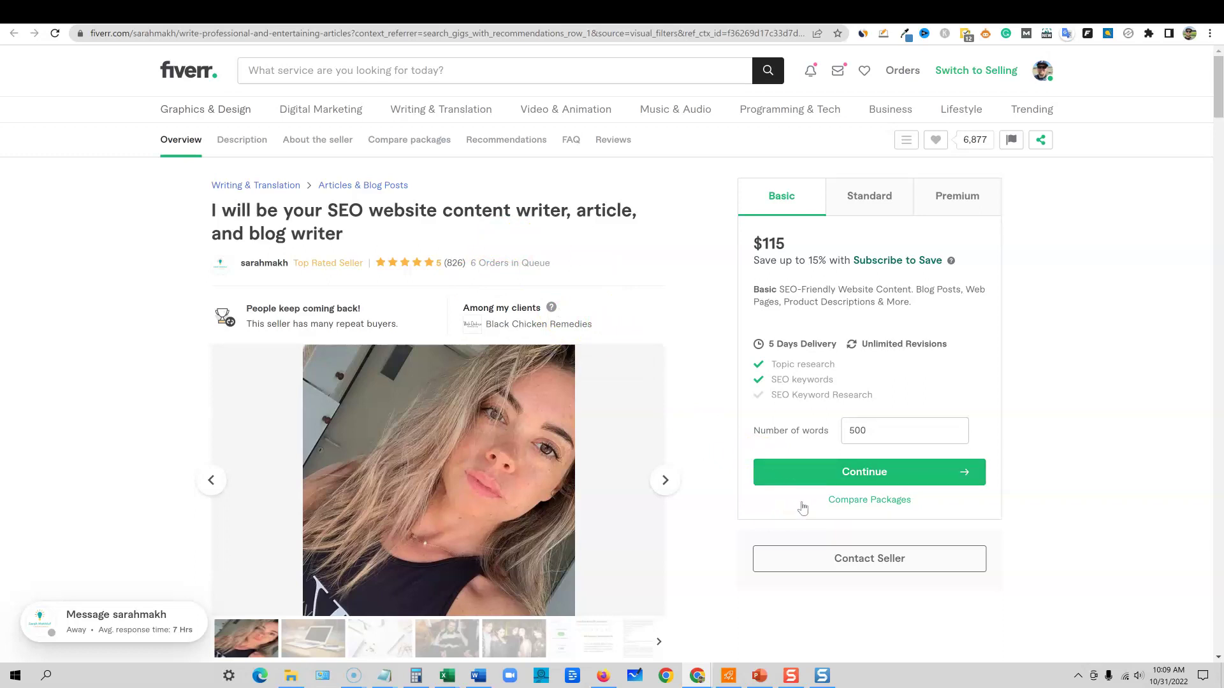
- Compare the $155 Standard and $190 Premium packages, with 900 words and 7-day delivery
left_click(869, 197)
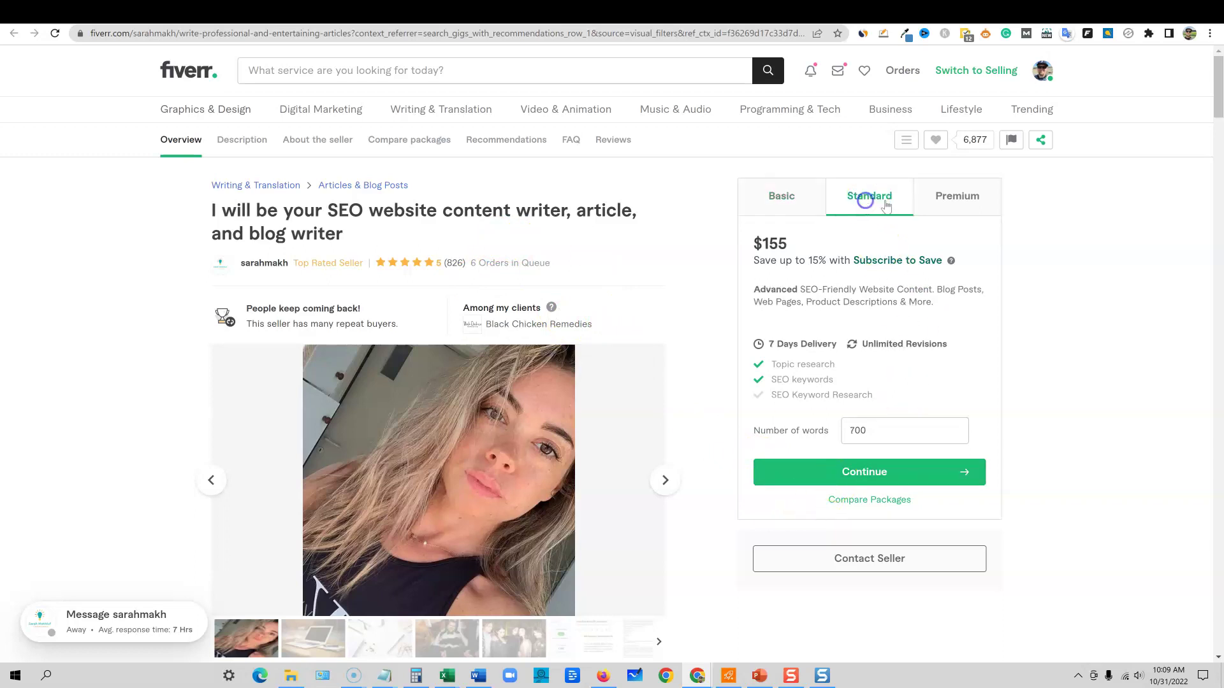
left_click(967, 204)
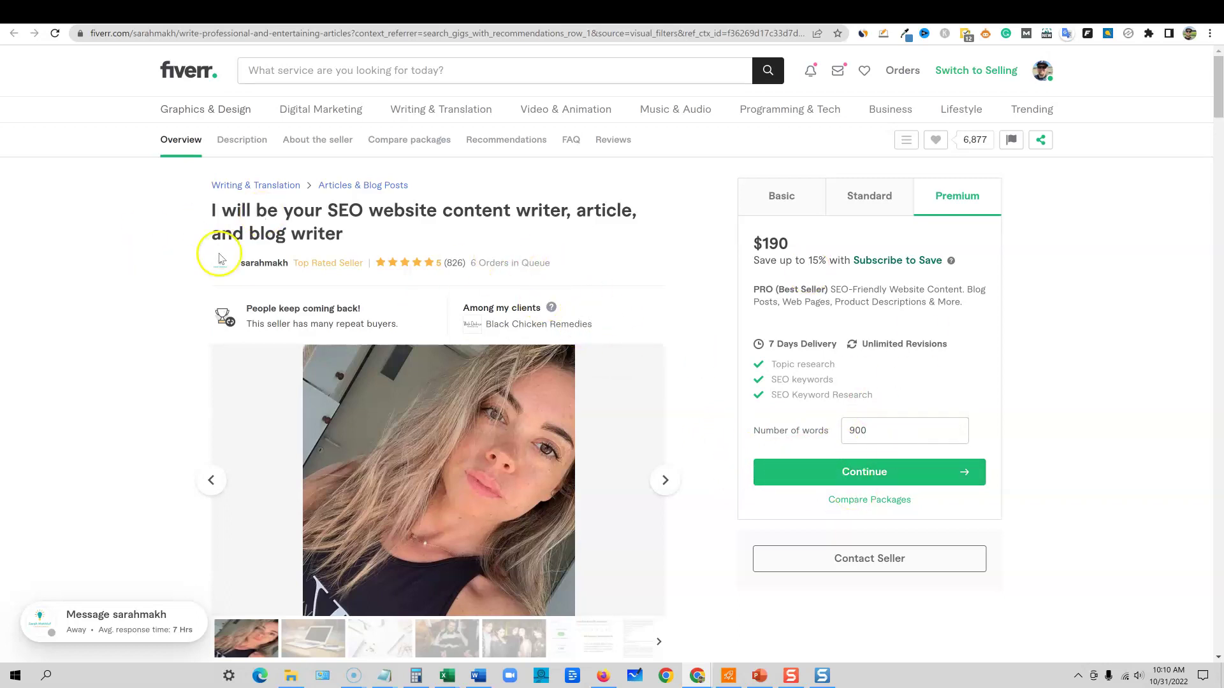
left_click(873, 432)
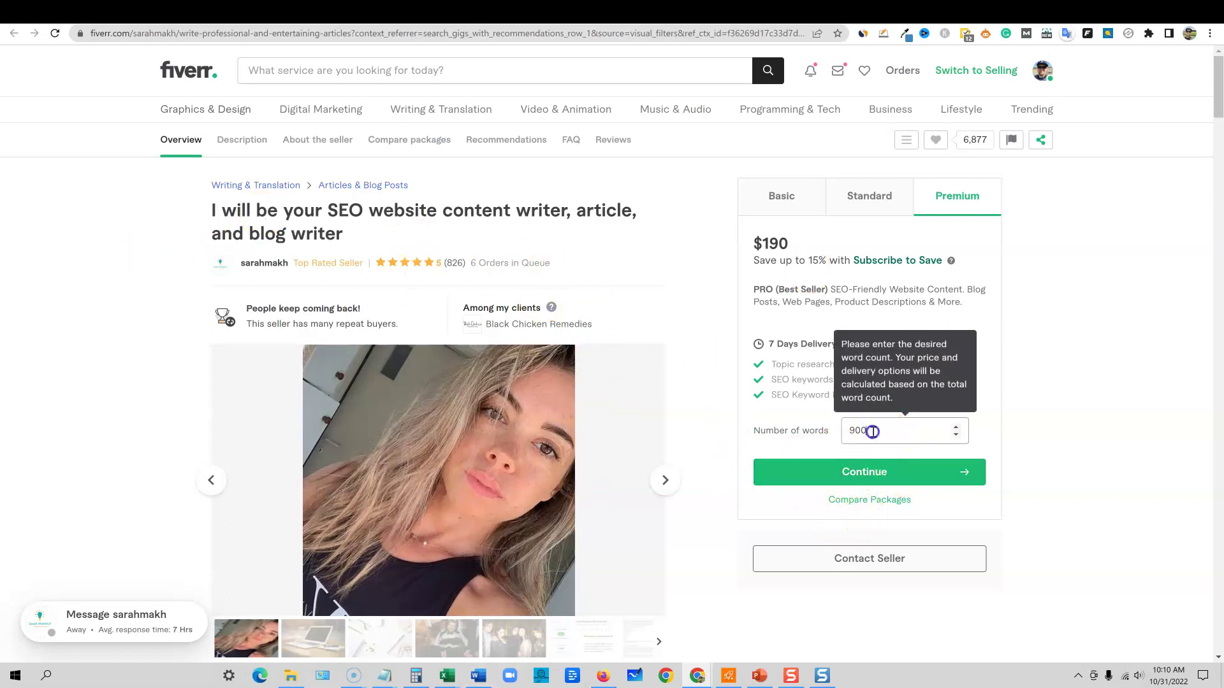
left_click_drag(872, 432, 820, 434)
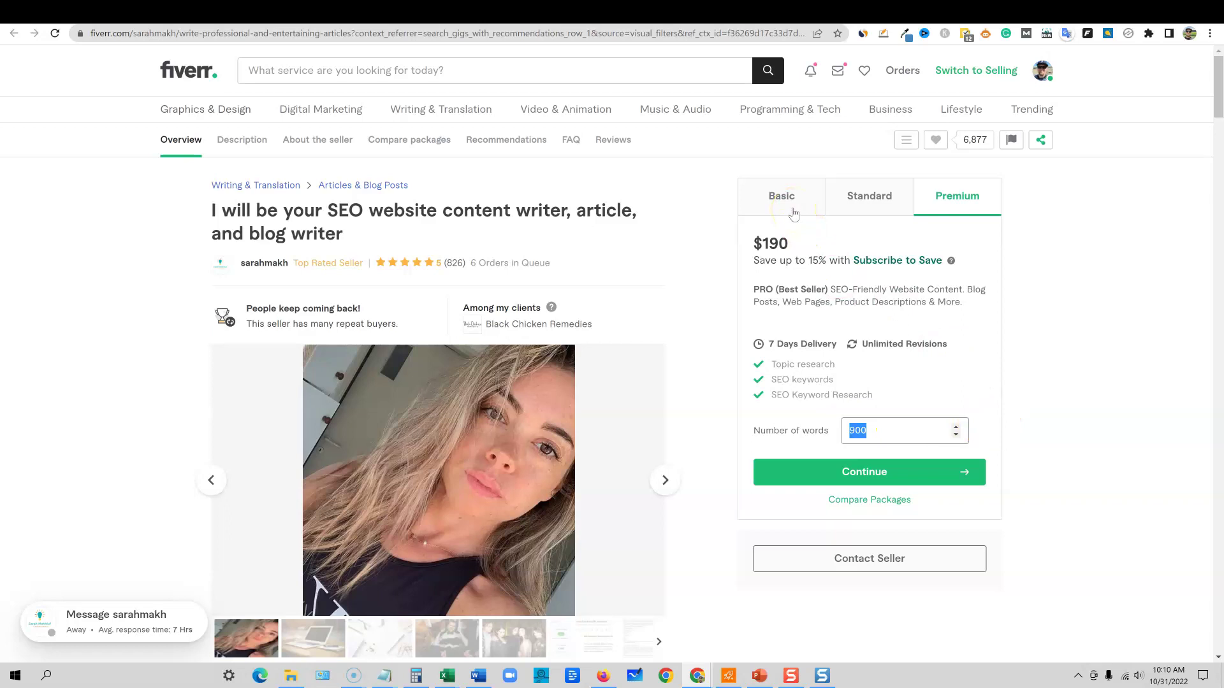
scroll(827, 473, "down", 8)
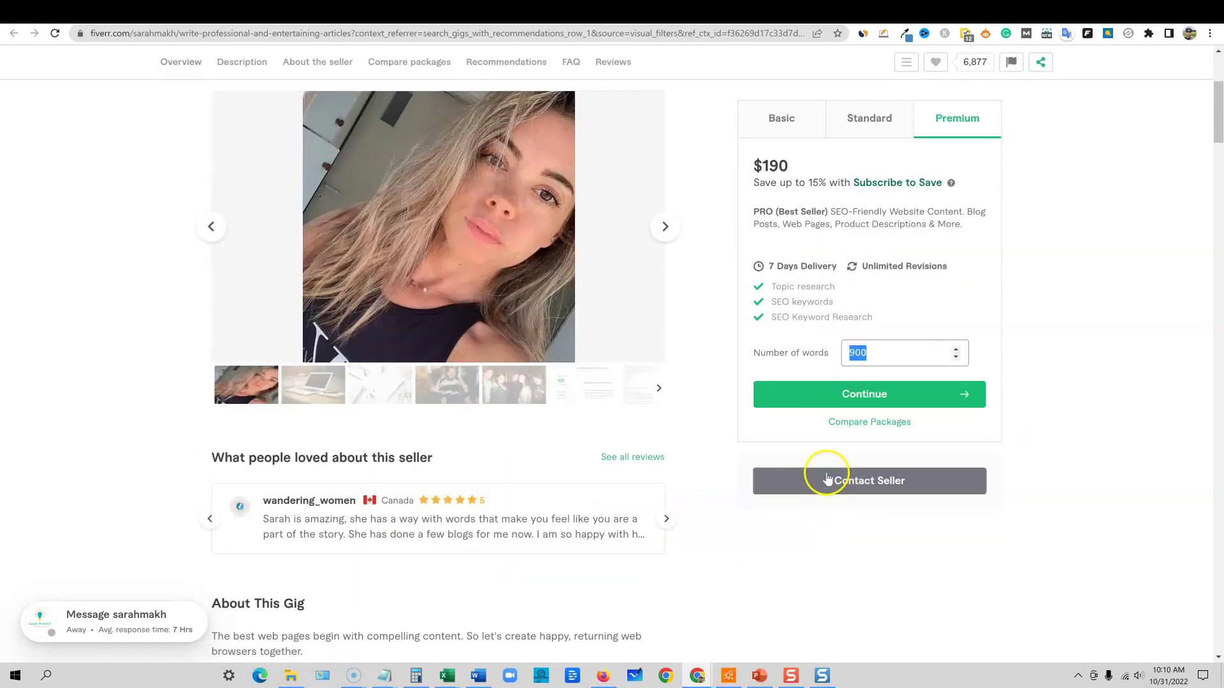
scroll(827, 481, "down", 11)
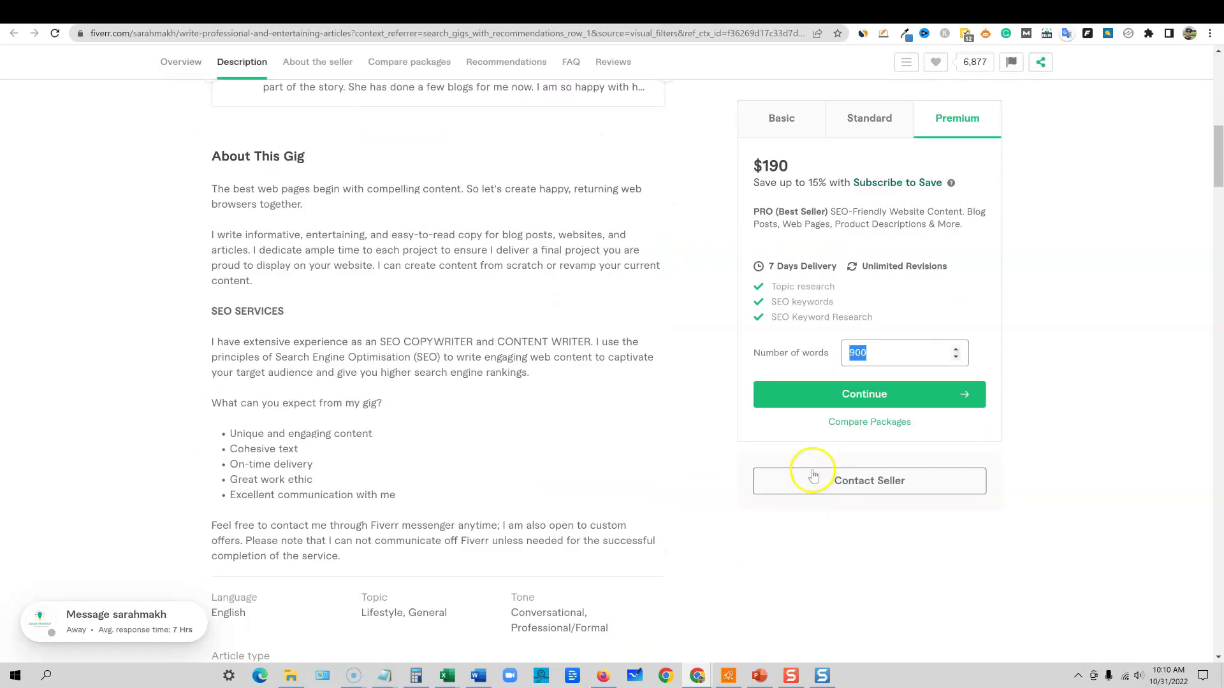
scroll(722, 472, "down", 6)
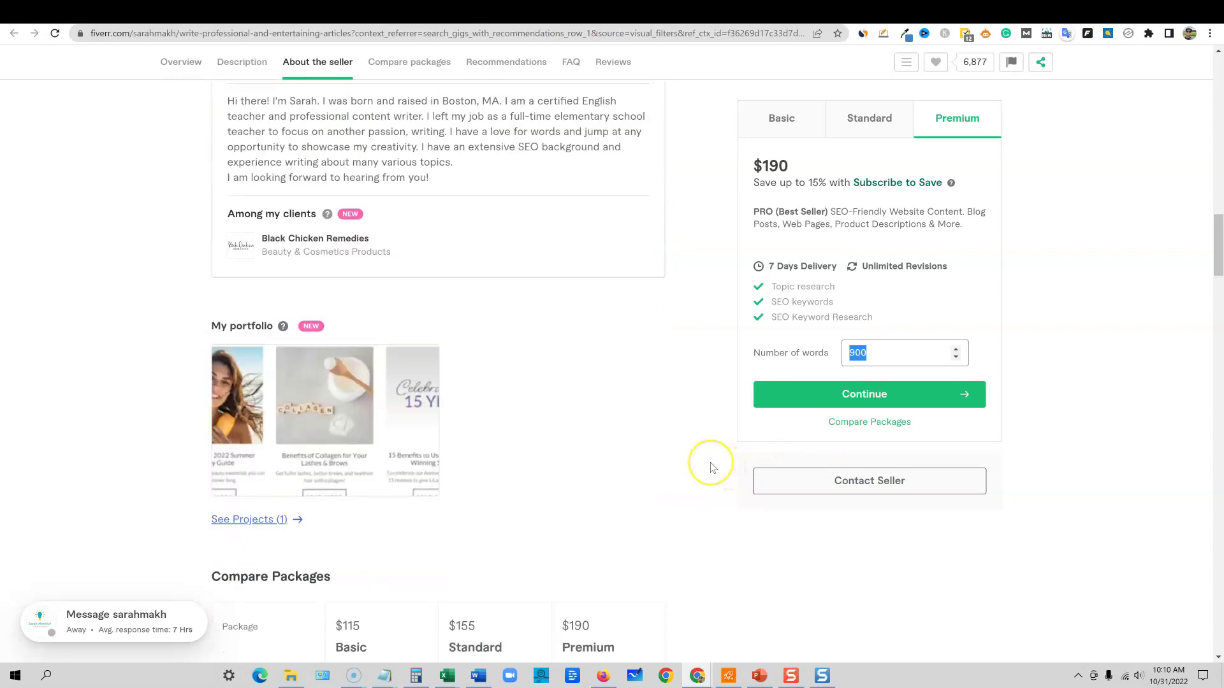
scroll(714, 469, "up", 12)
scroll(713, 469, "up", 12)
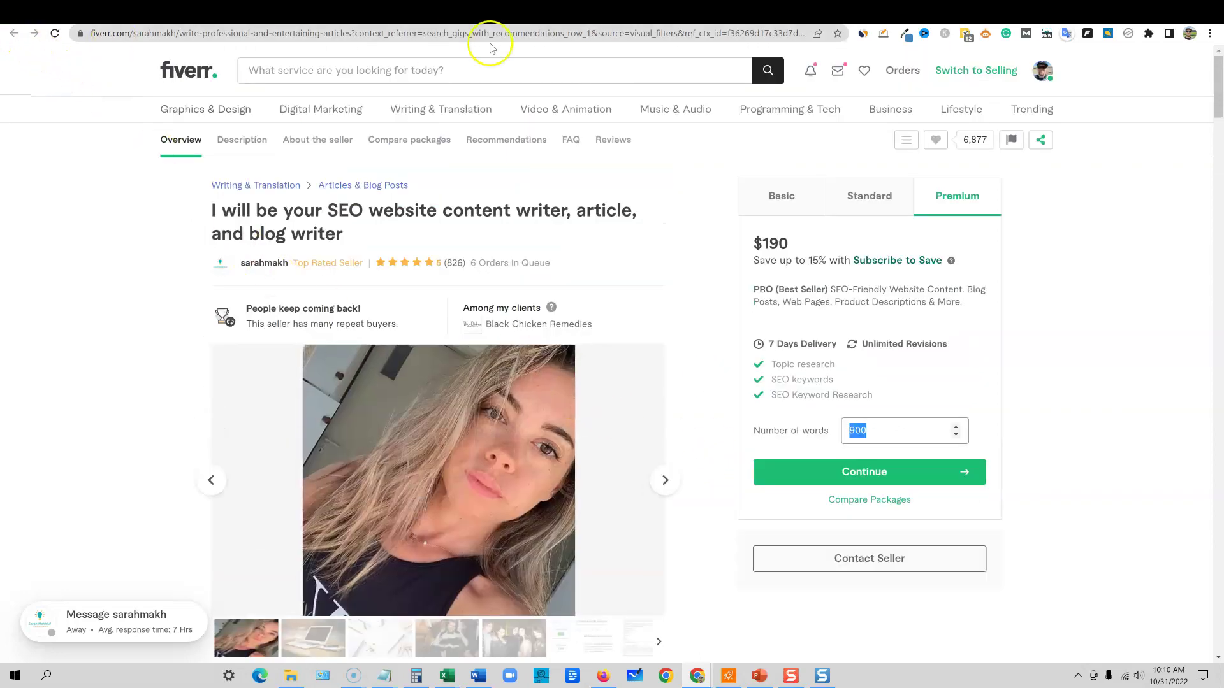
mouse_move(565, 109)
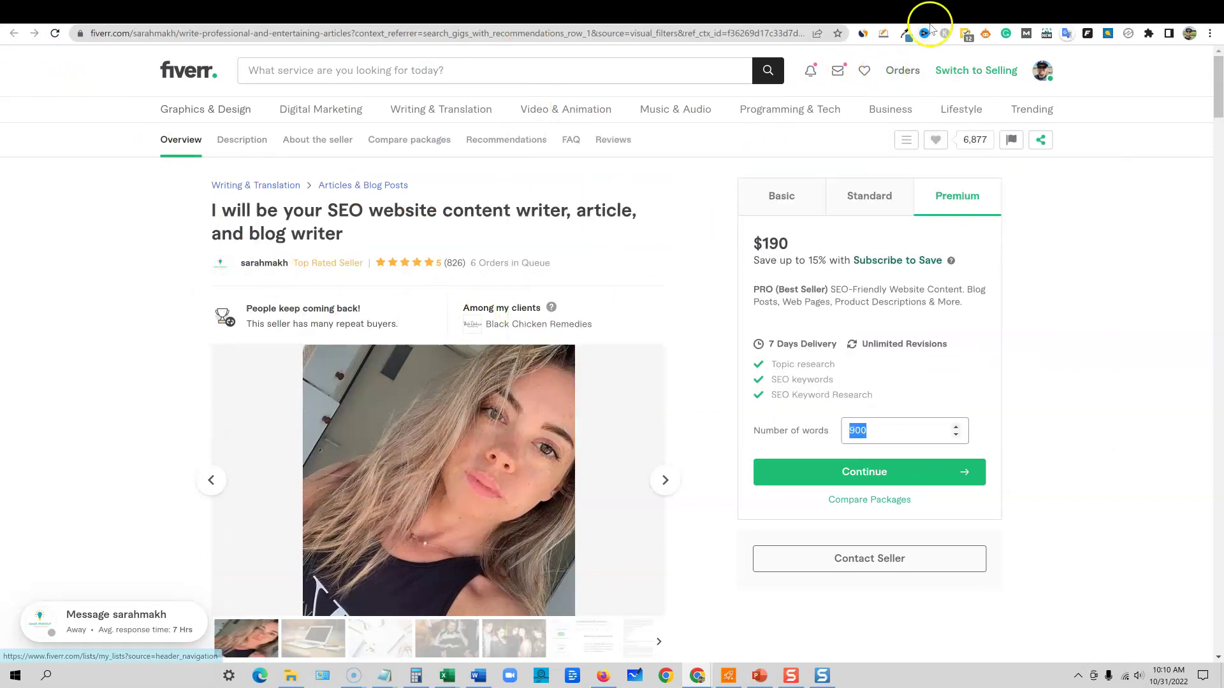
- Compare a nutrition gig's Basic, Standard and Premium packages, ending on Premium at $120 for 1000 words
left_click(948, 17)
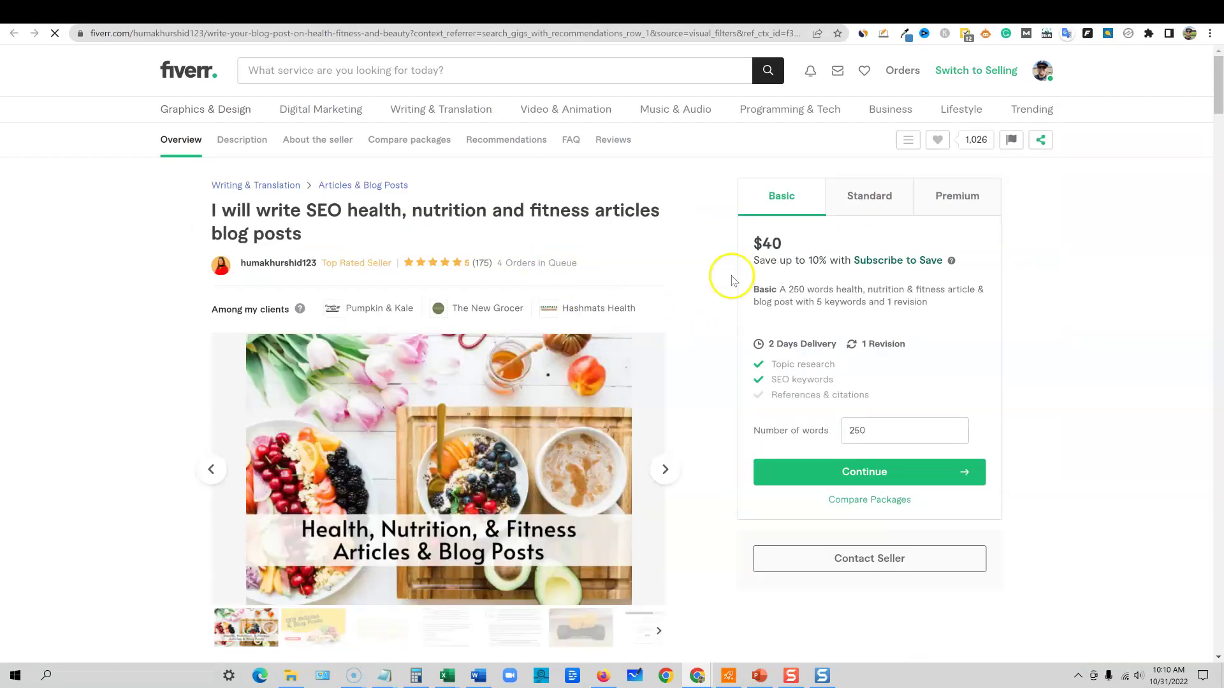
left_click(871, 196)
left_click(959, 195)
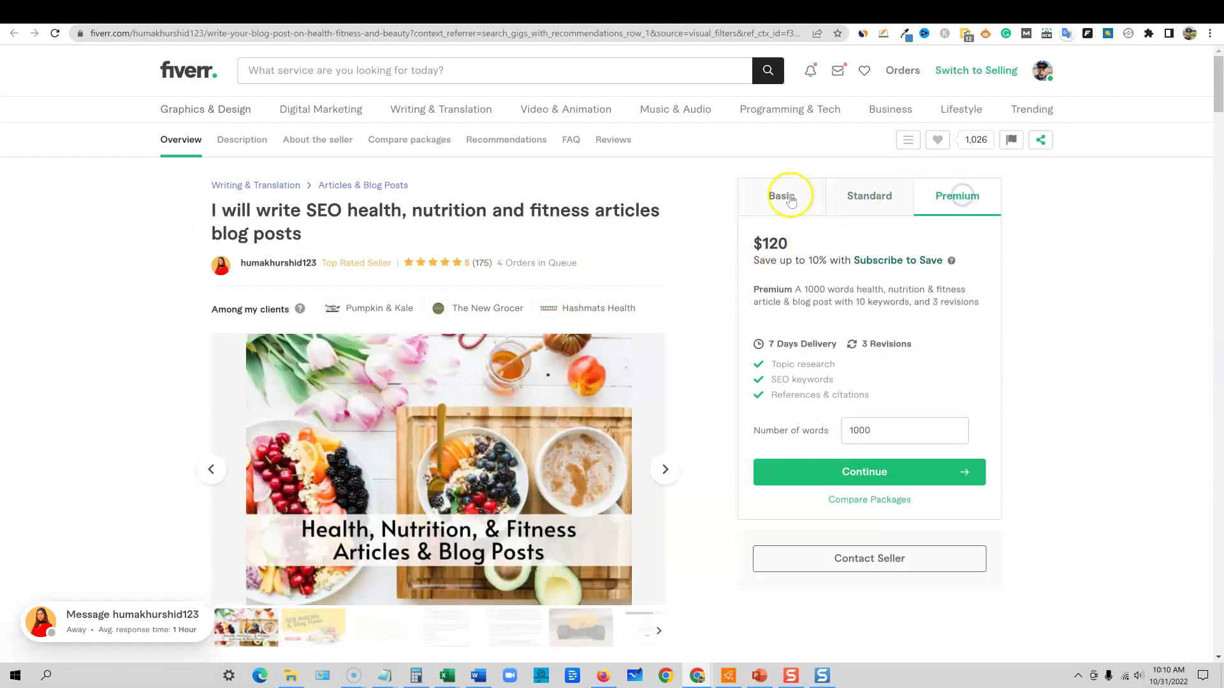
left_click(784, 196)
mouse_move(874, 432)
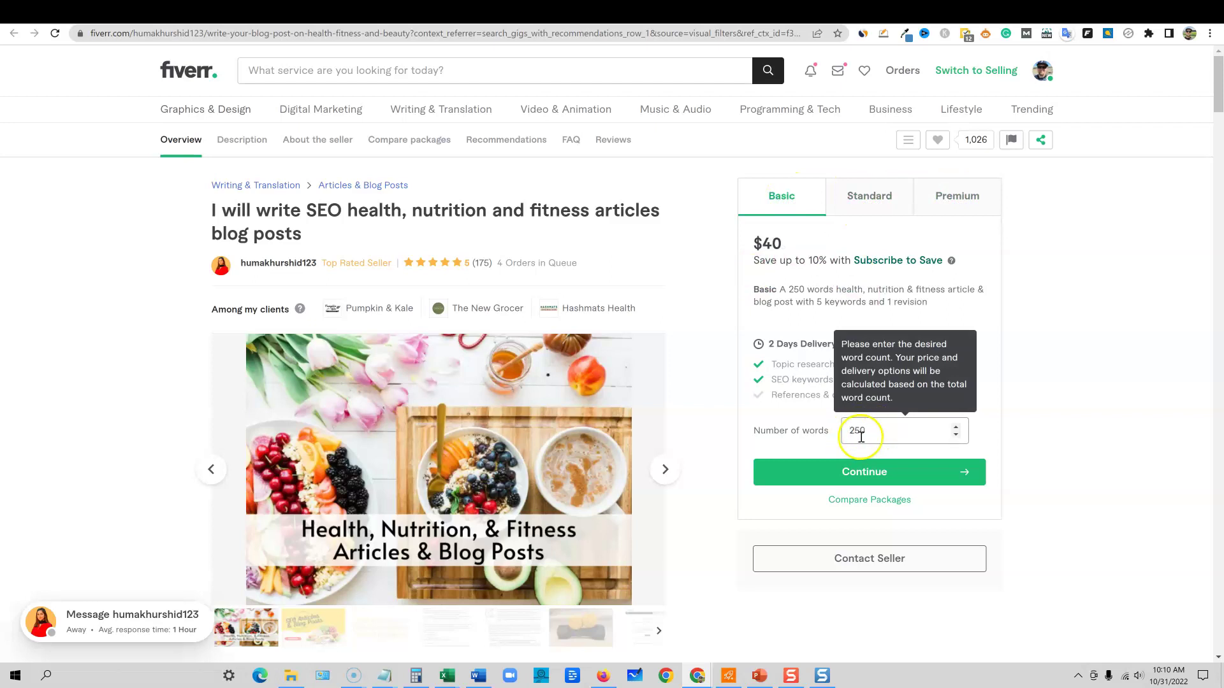
left_click(868, 200)
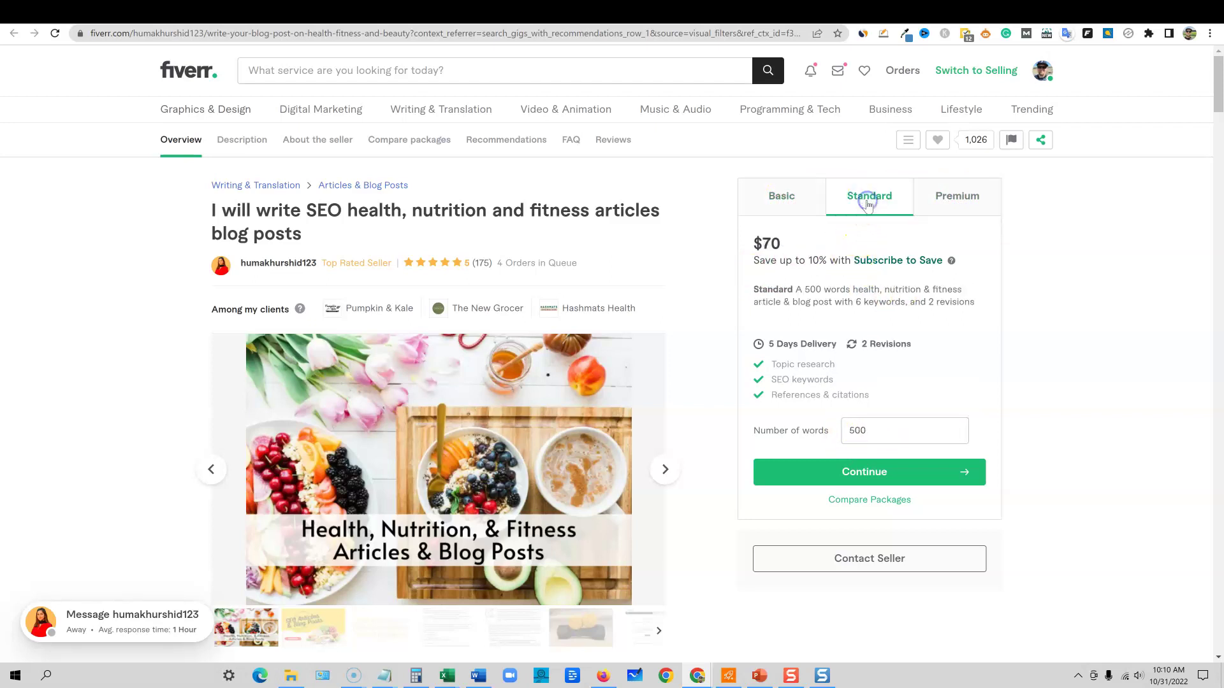
left_click(944, 203)
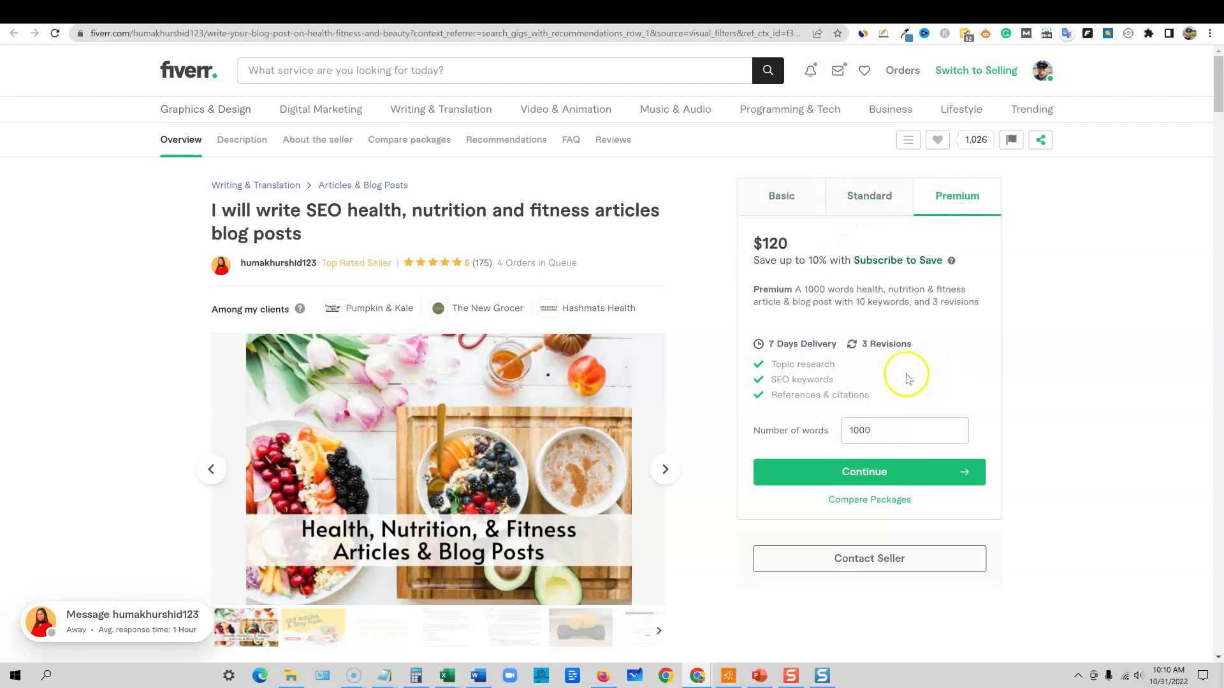
- Review the gig's title and seller details, then switch to the Scalenut dashboard
scroll(818, 507, "down", 1)
scroll(818, 507, "down", 10)
scroll(815, 481, "up", 10)
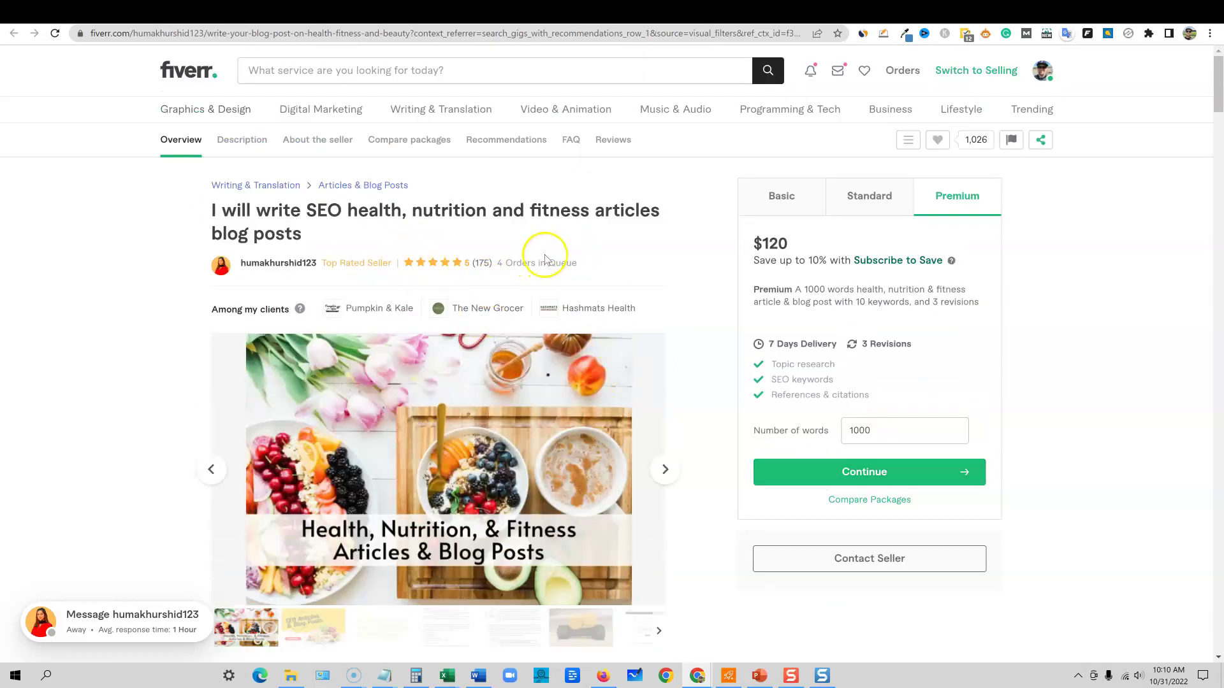
mouse_move(582, 263)
left_mouse_down()
mouse_move(528, 260)
mouse_move(478, 208)
mouse_move(346, 214)
left_mouse_up()
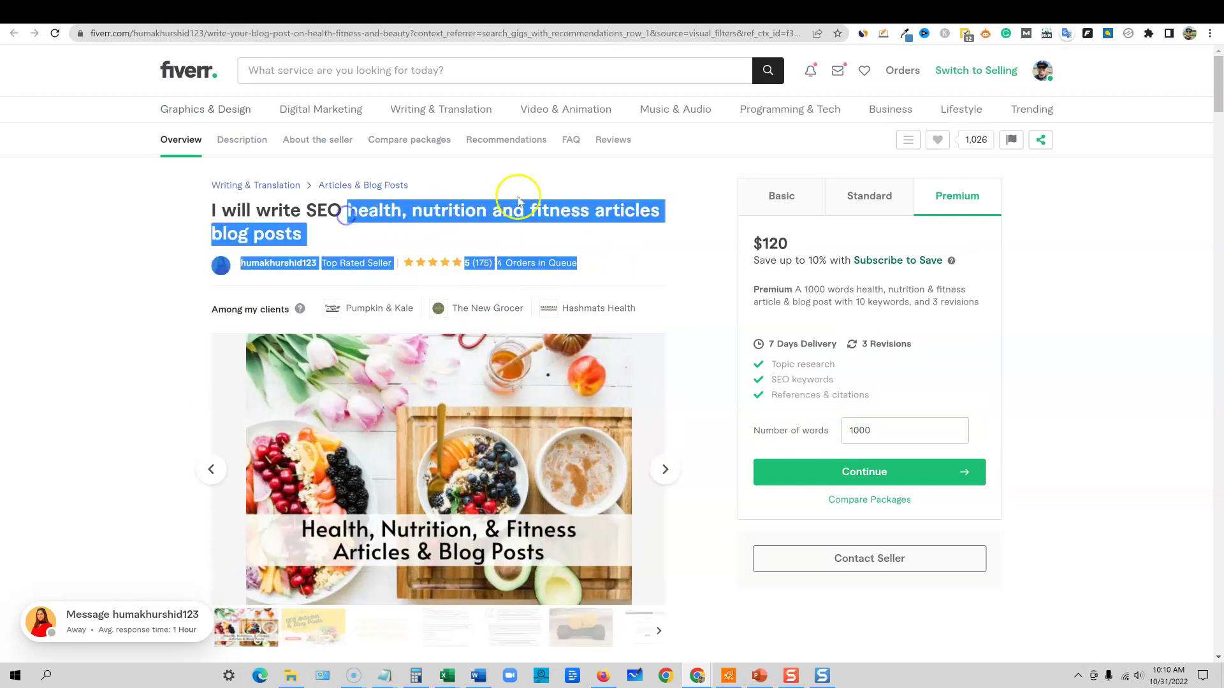
left_click(689, 179)
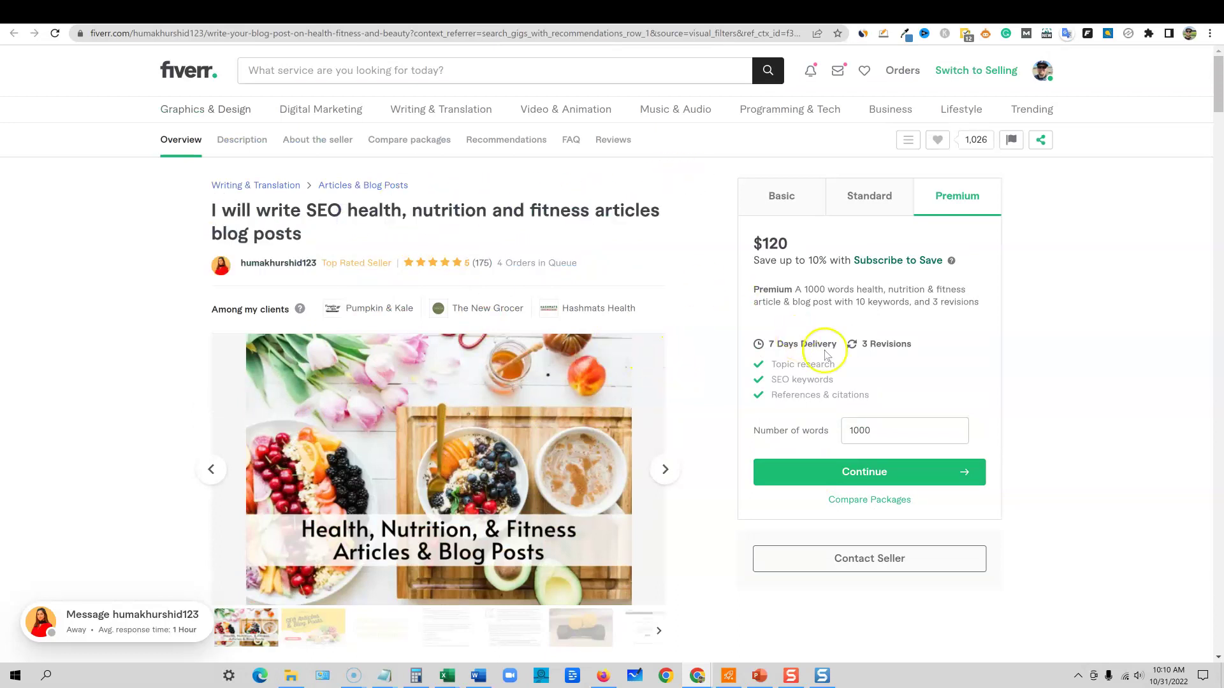
left_click(1009, 16)
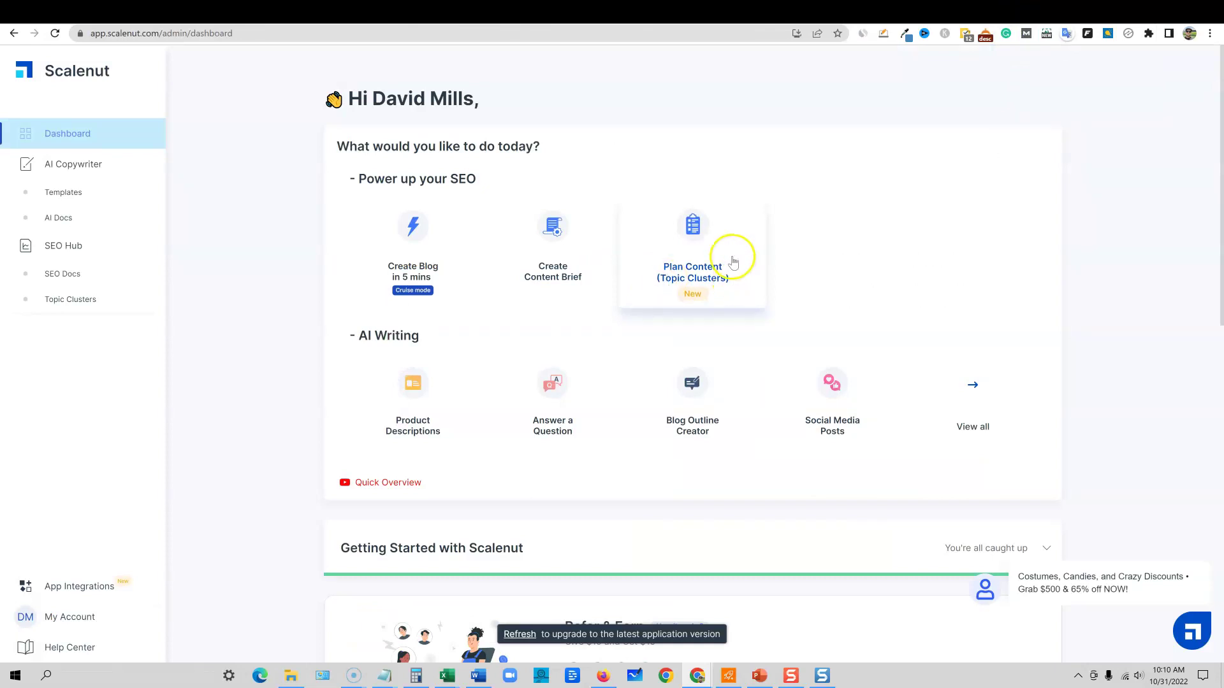
left_click(72, 193)
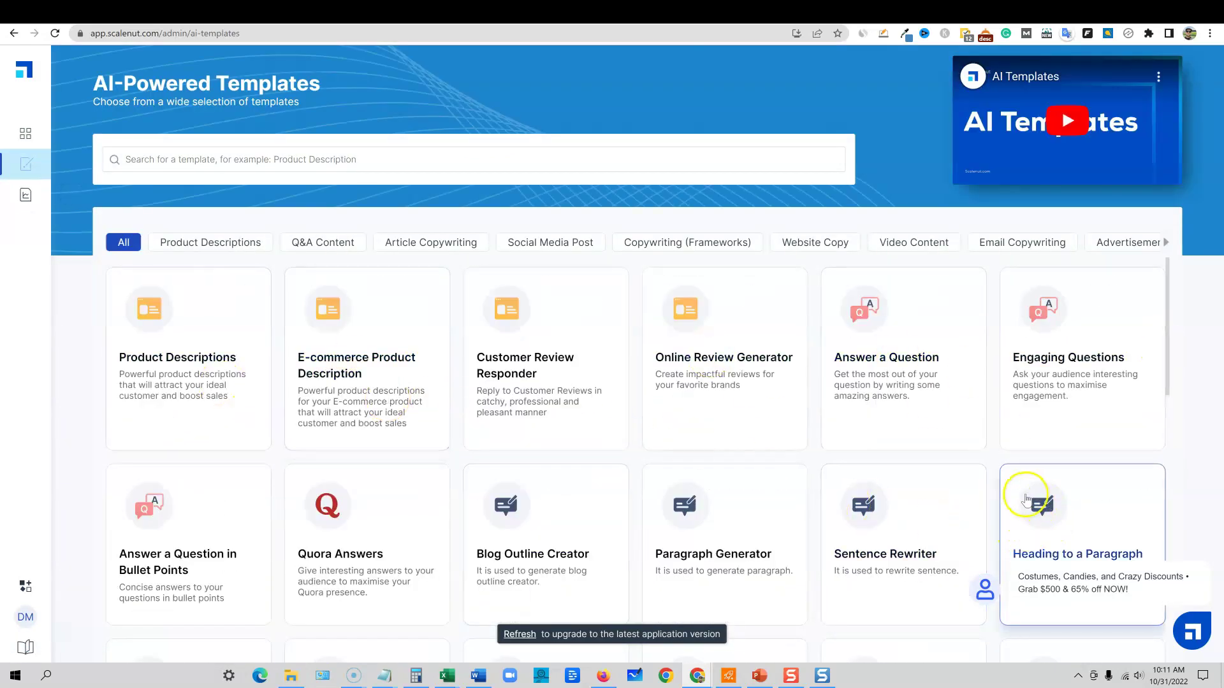
scroll(906, 440, "down", 2)
scroll(905, 440, "down", 10)
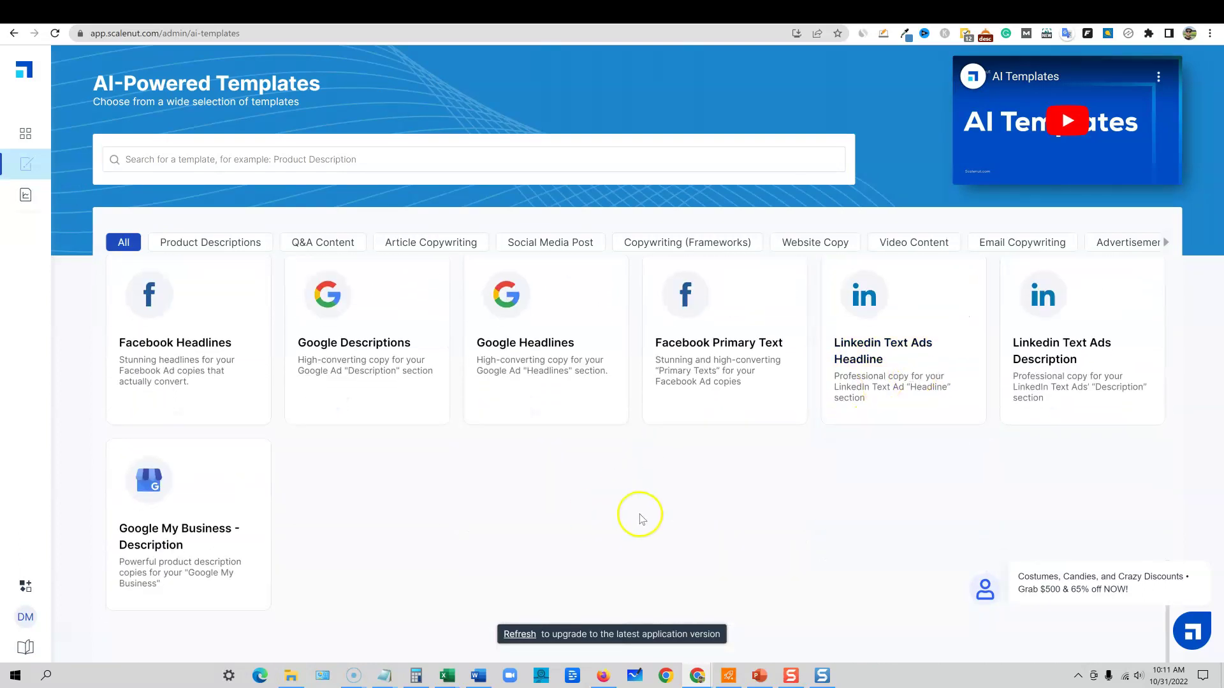
scroll(637, 510, "up", 15)
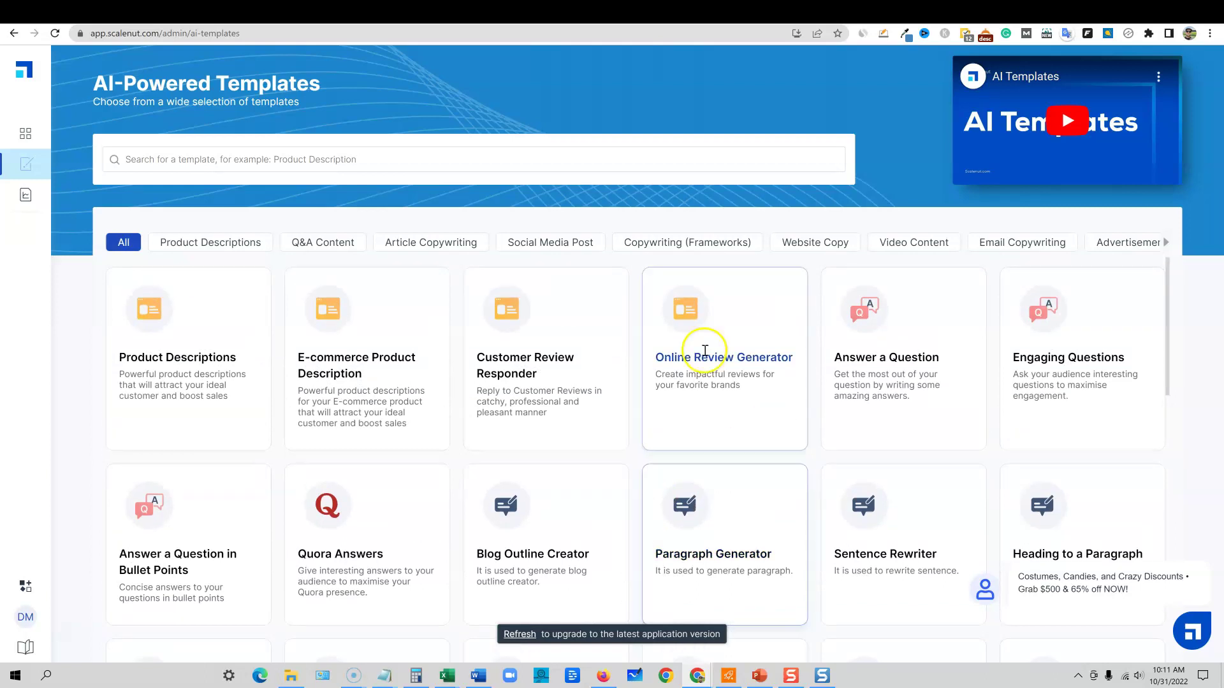
left_click(26, 133)
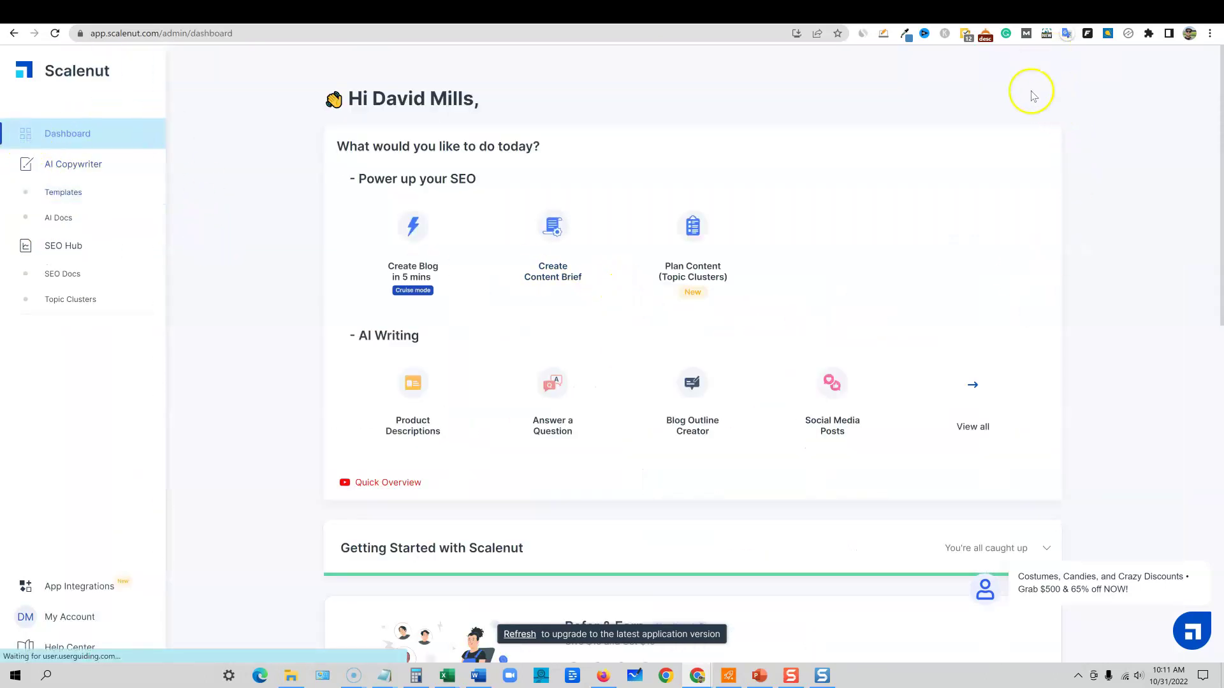
left_click(897, 14)
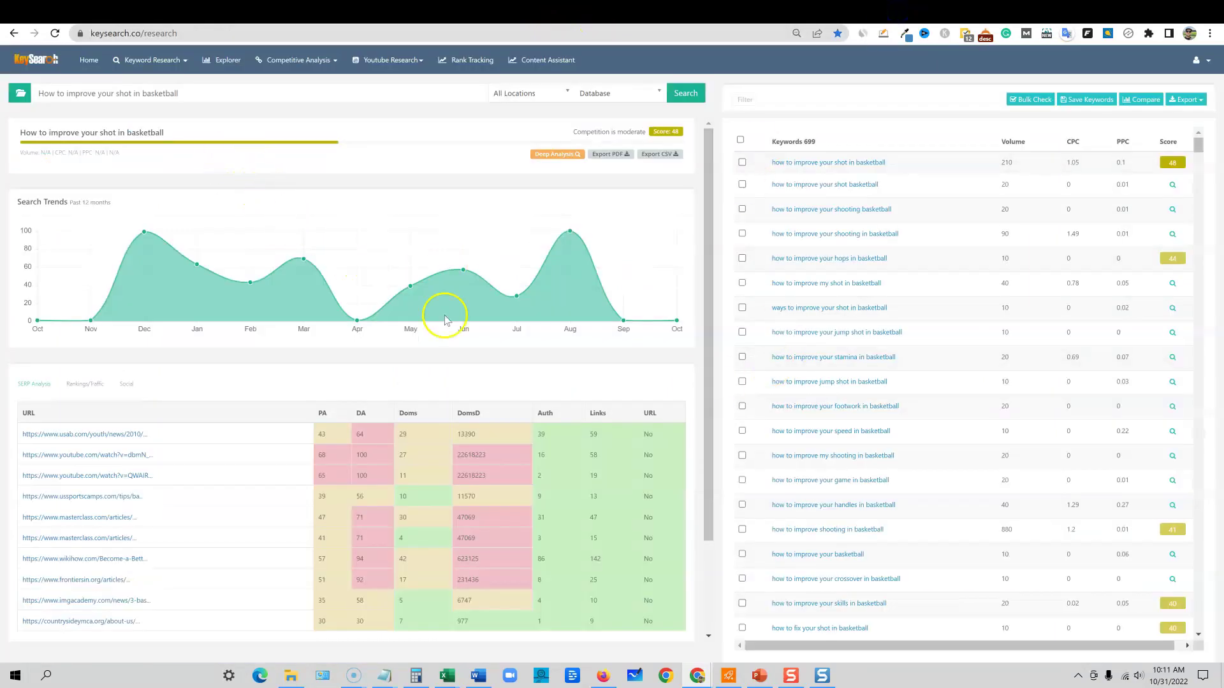
scroll(618, 360, "down", 3)
scroll(623, 382, "up", 3)
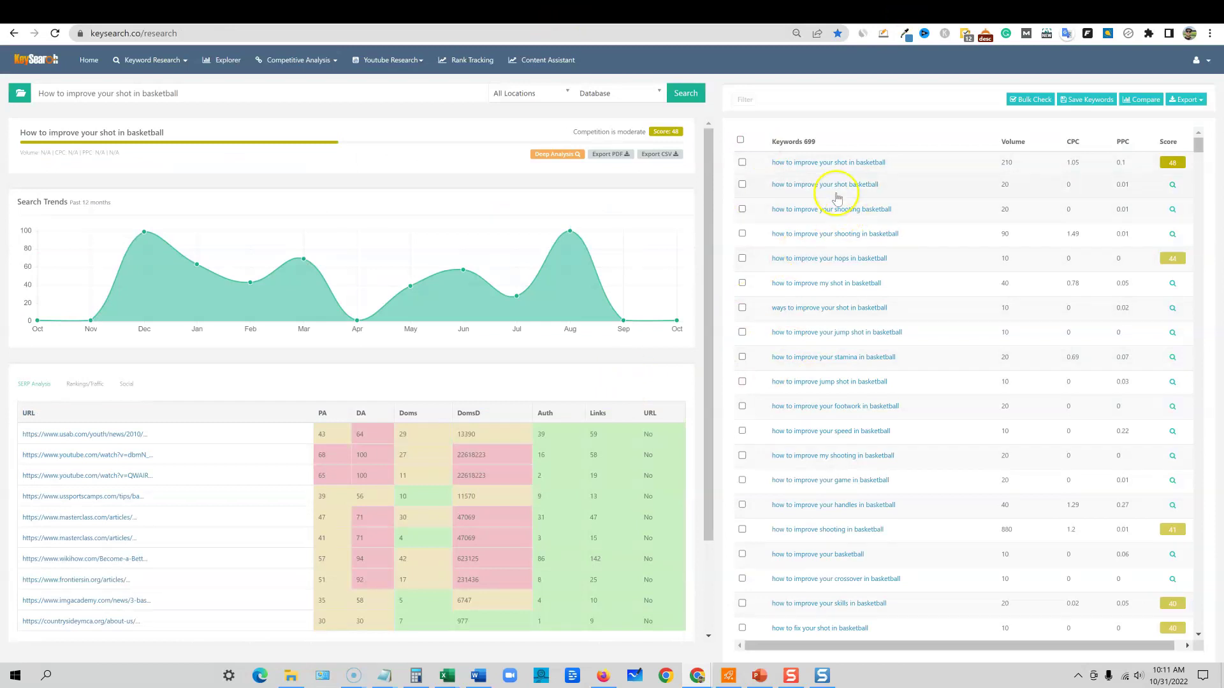
left_click_drag(204, 93, 40, 90)
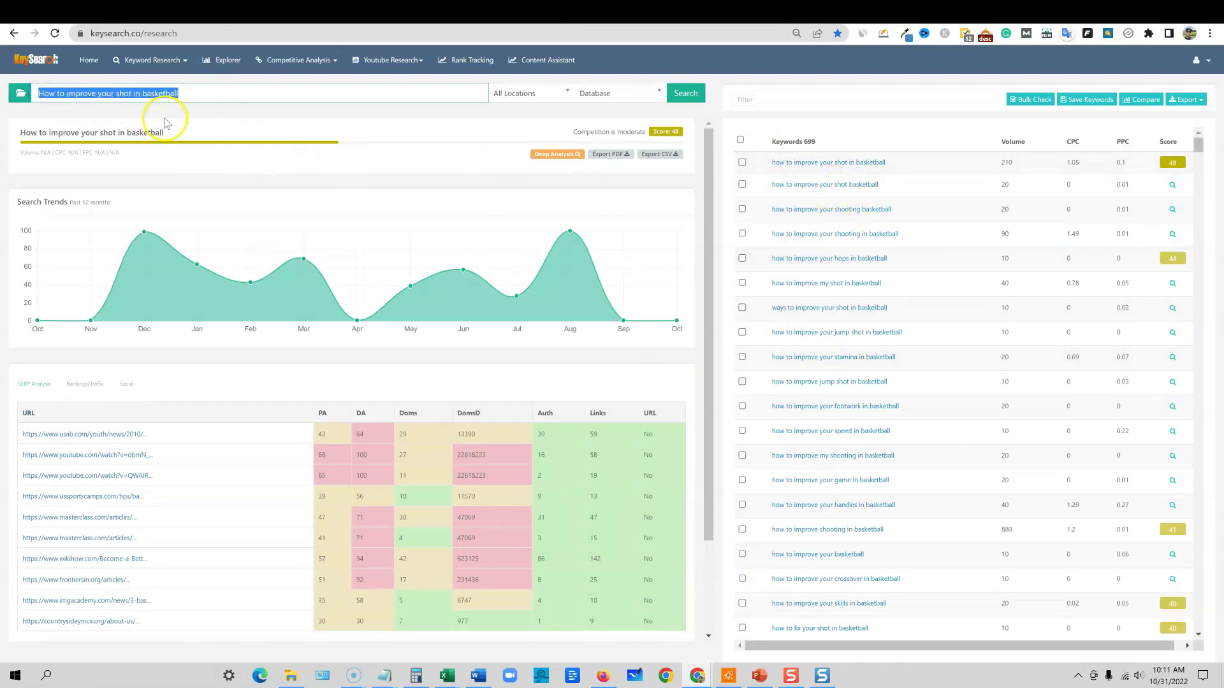
left_click(1006, 13)
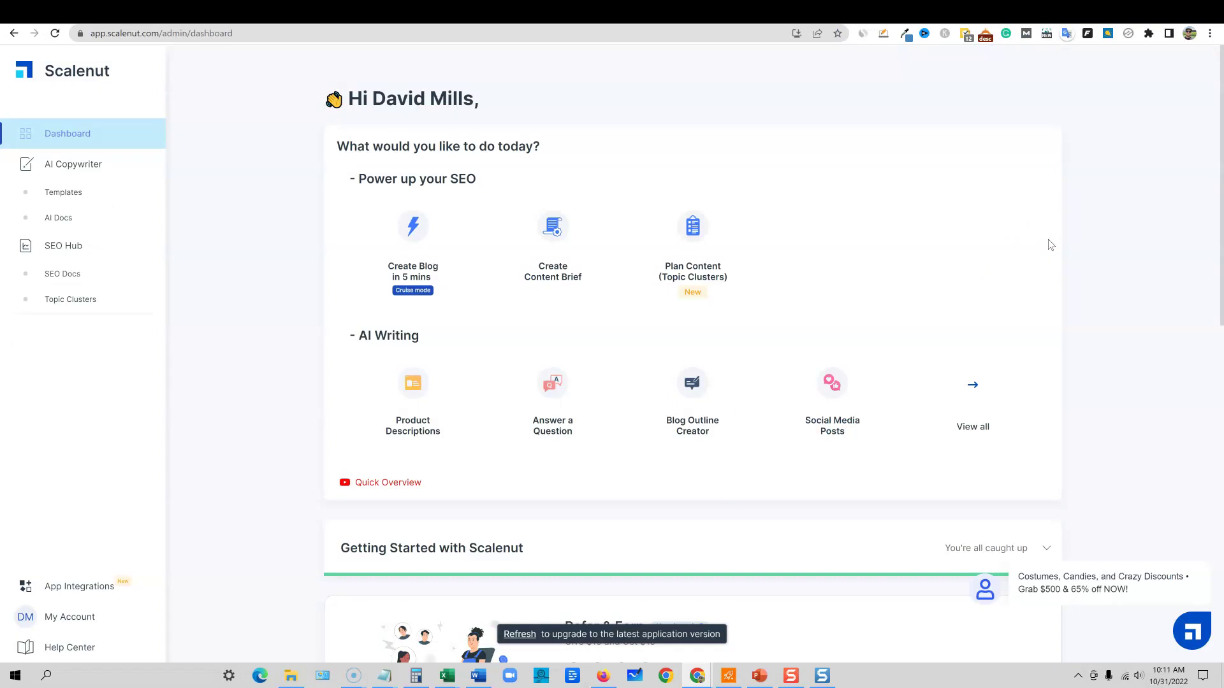
- Switch to the Scalenut Pricing Plans tab listing Individual, Growth and Pro plans
left_click(1039, 10)
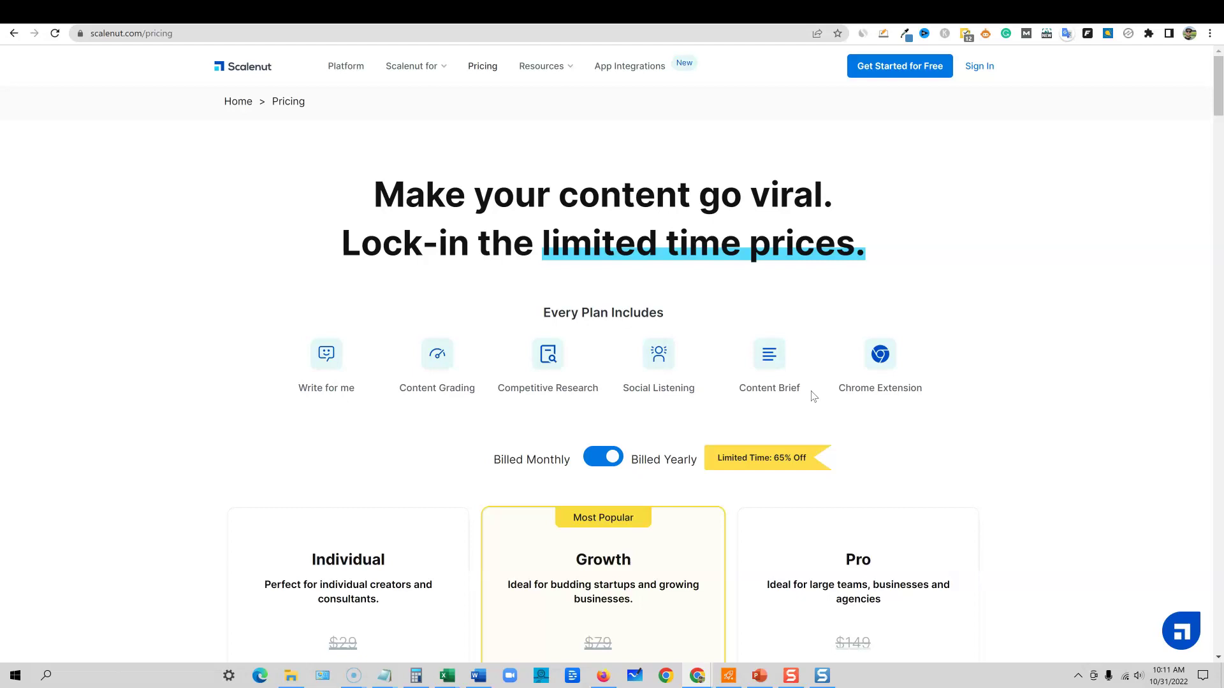
- Check scalenut.com's Similarweb stats and the yearly prices: Individual $10, Growth $28, Pro $52 per month
left_click(865, 34)
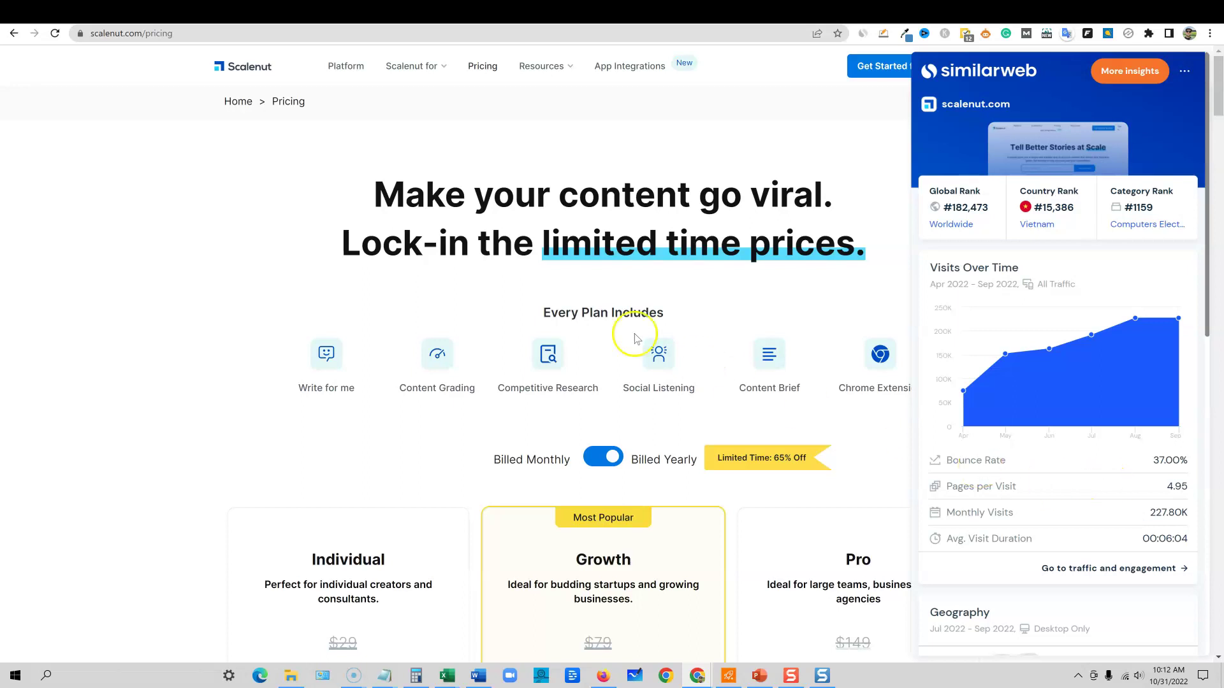
left_click(306, 245)
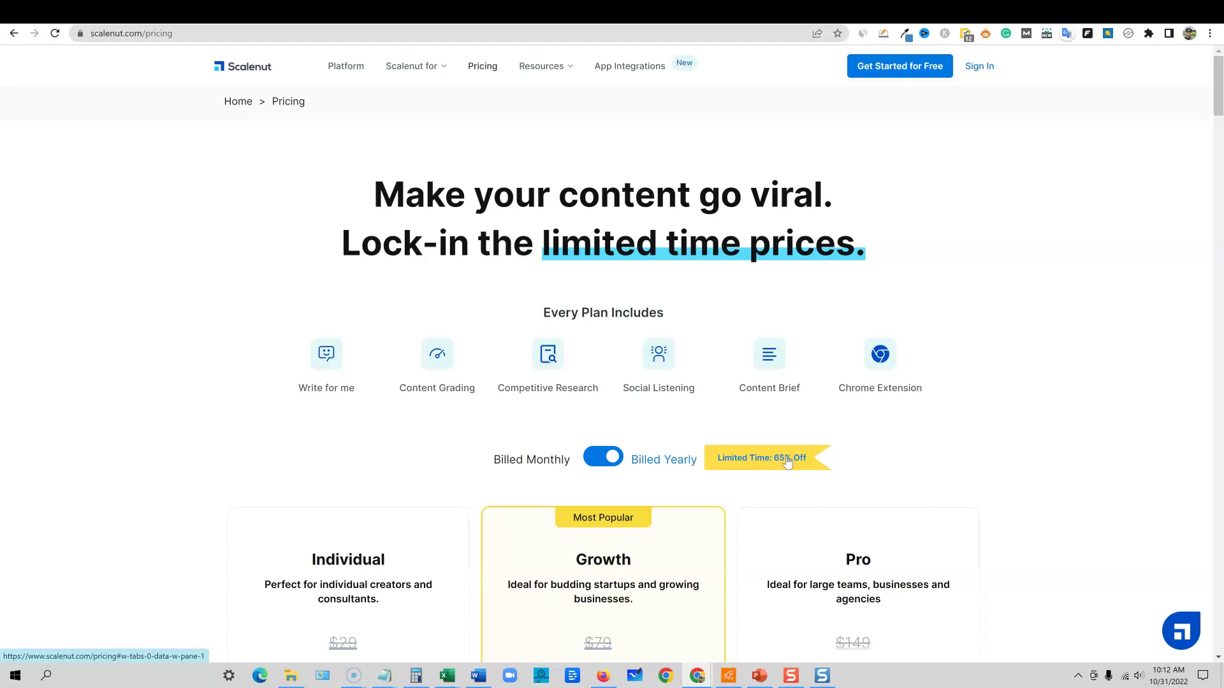
scroll(721, 261, "down", 4)
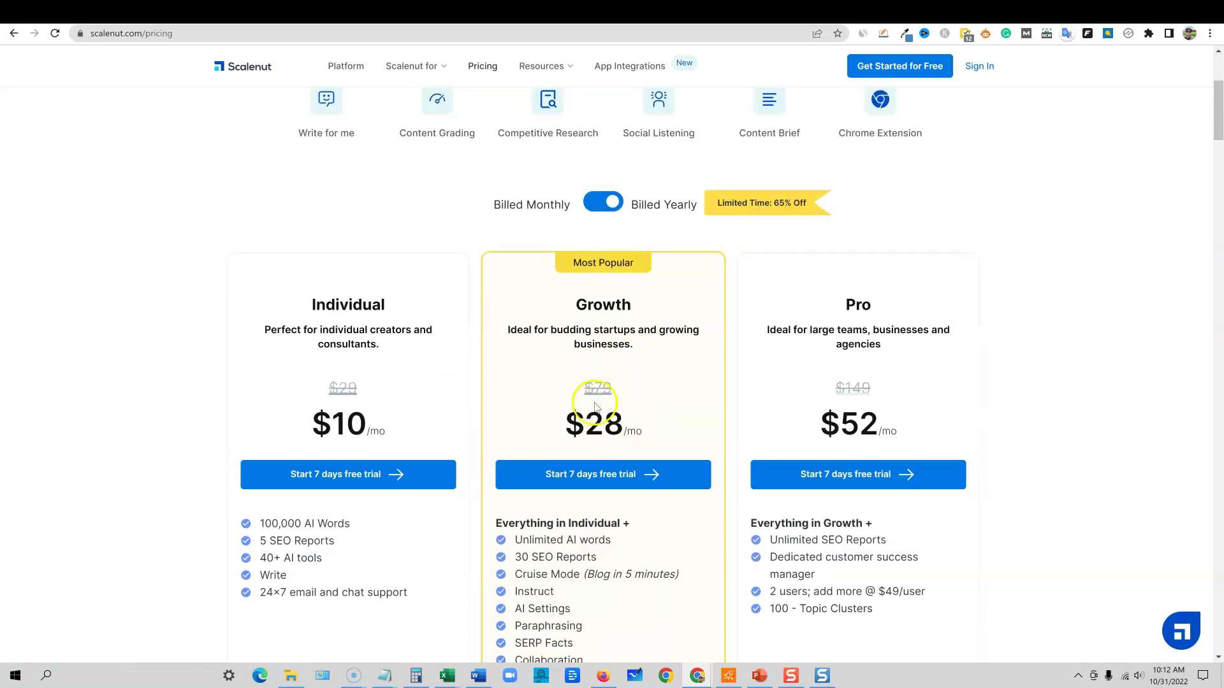
scroll(663, 384, "up", 1)
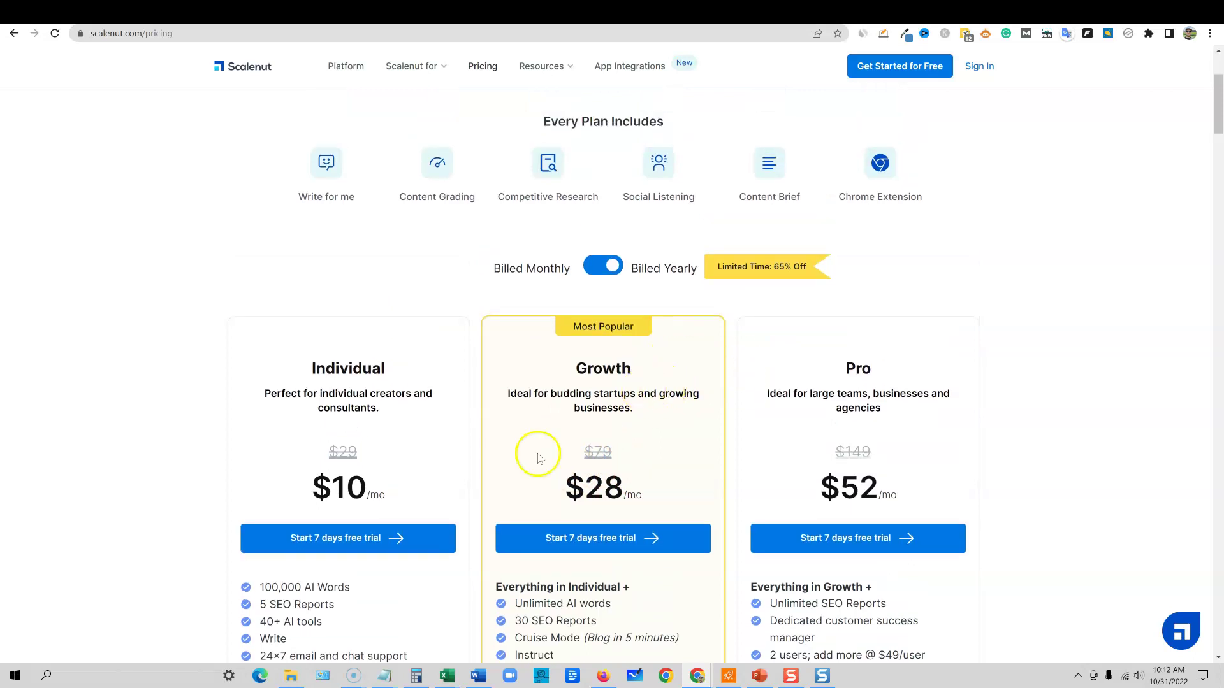
left_click(418, 677)
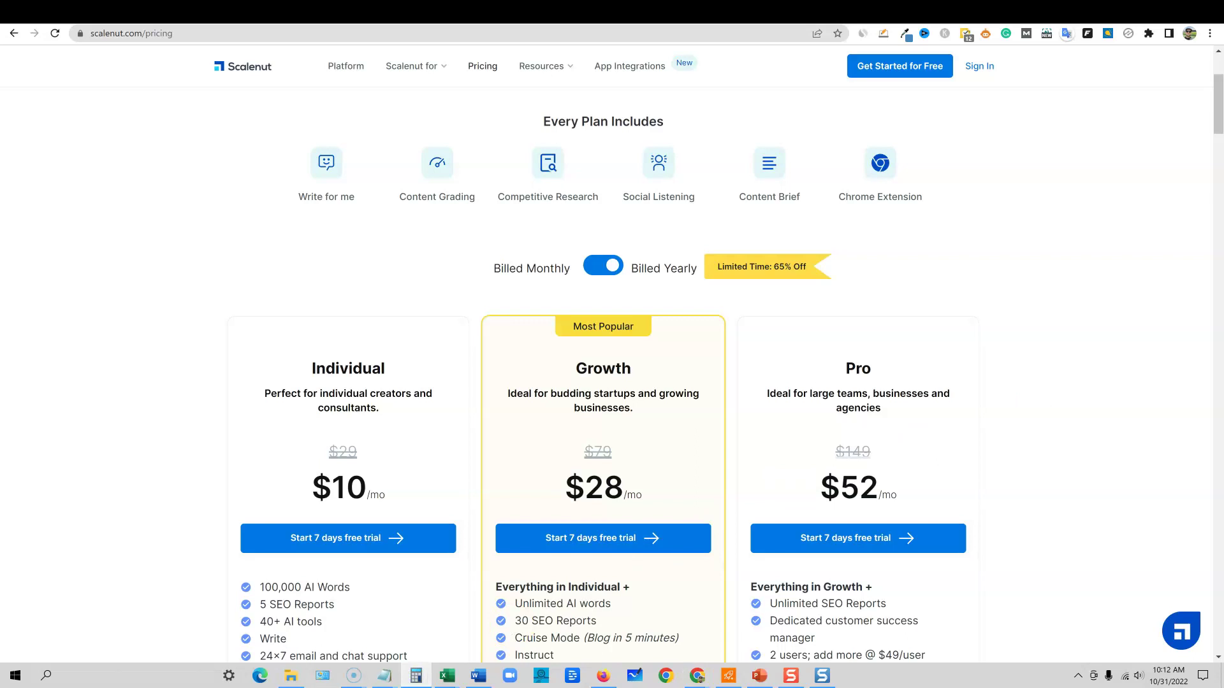
- Calculate 28 × 12 = 336 for the Growth plan's yearly cost
left_click(726, 575)
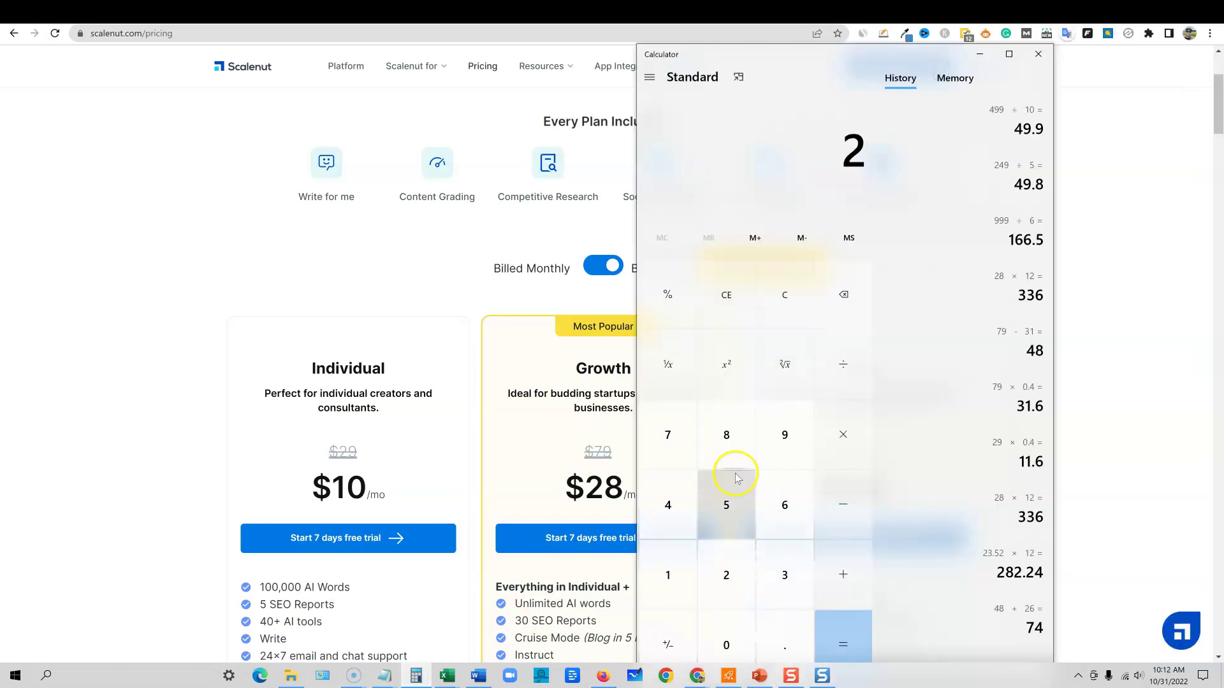
left_click(726, 435)
left_click(838, 440)
left_click(669, 576)
left_click(730, 577)
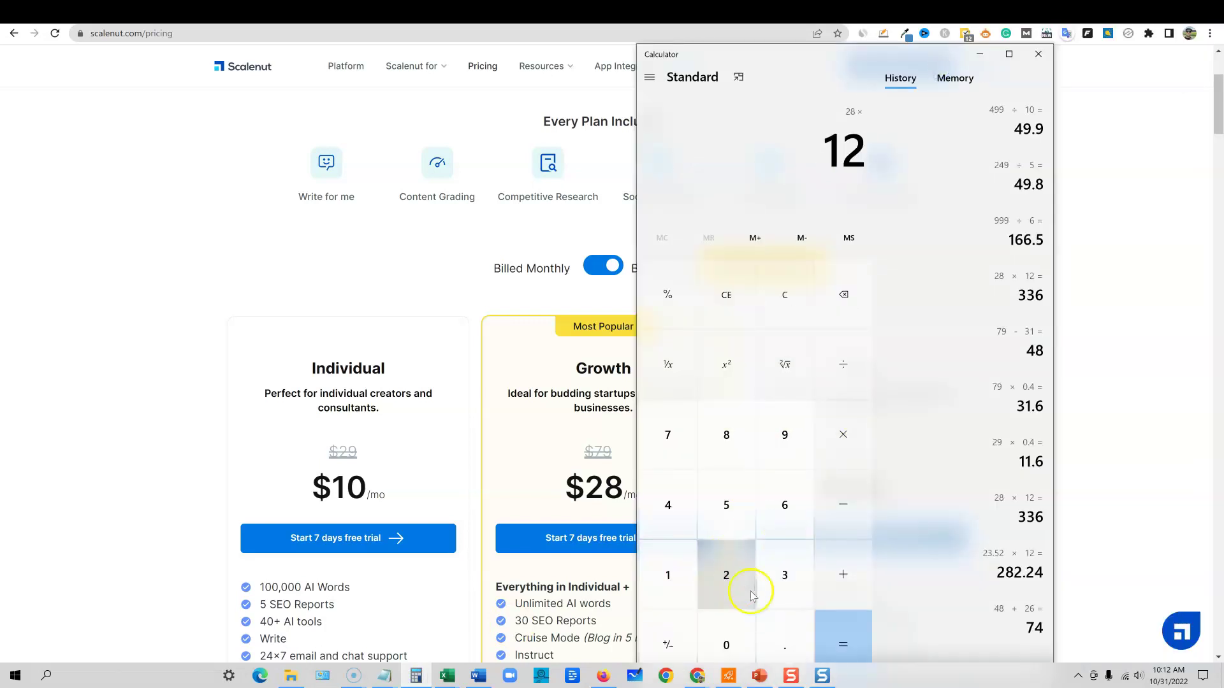
left_click(856, 649)
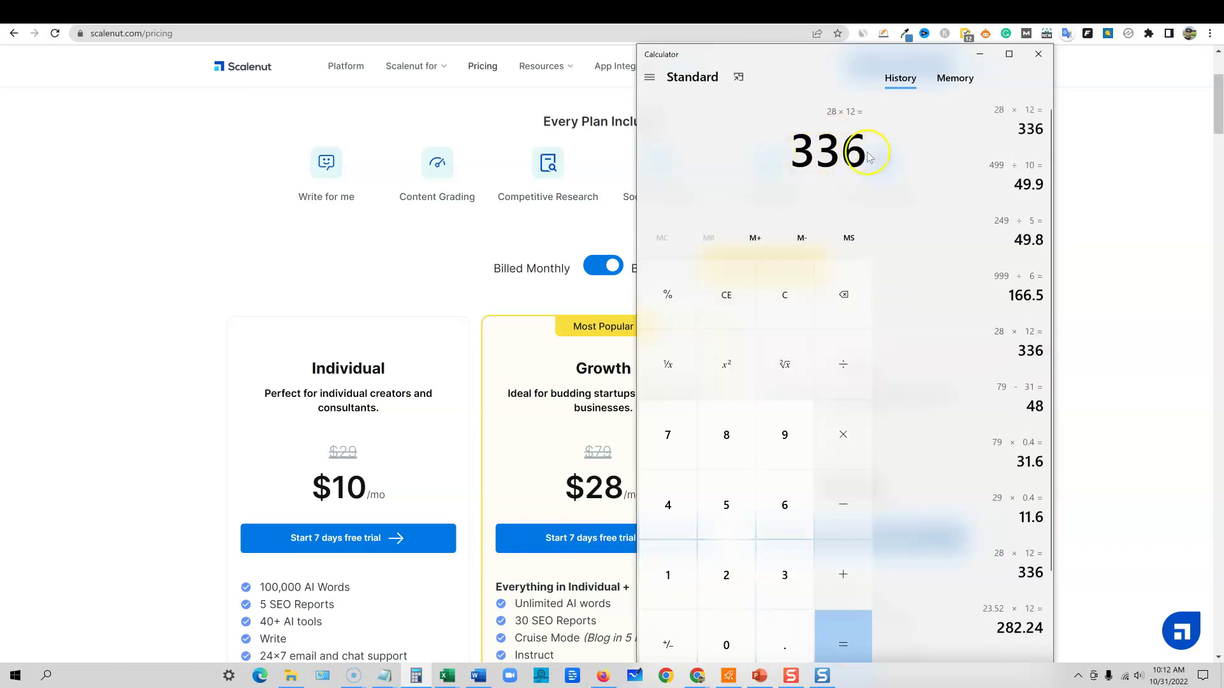
left_click(981, 56)
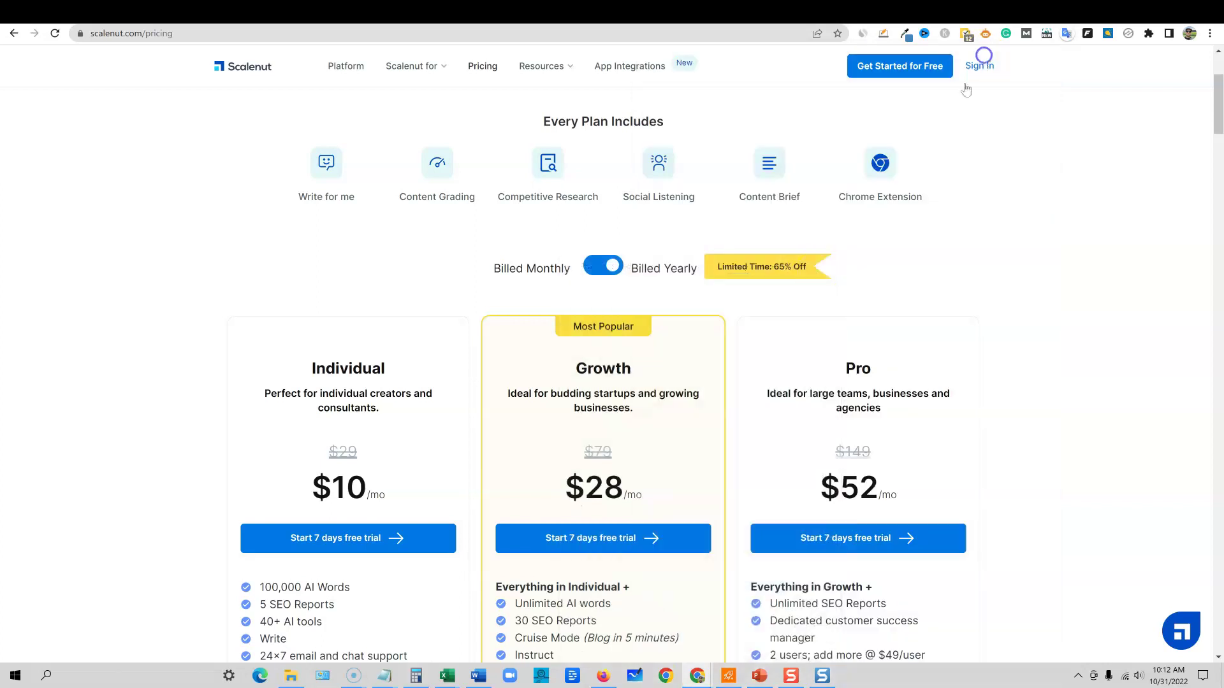
scroll(648, 543, "down", 1)
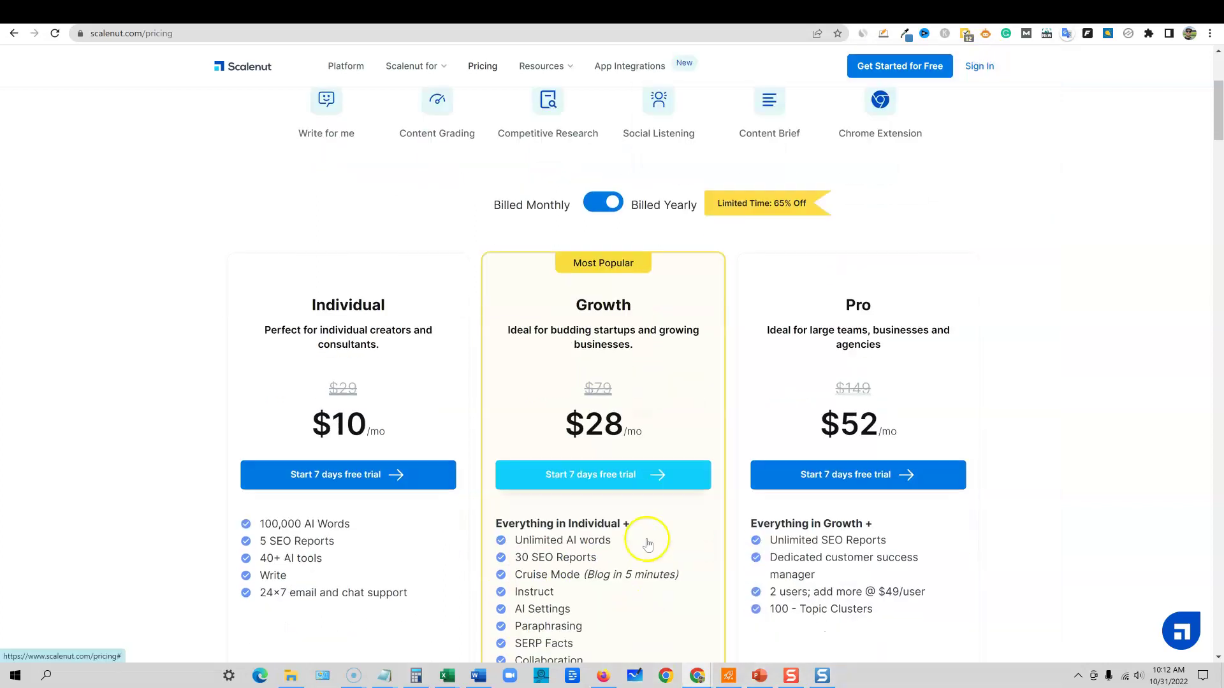
scroll(648, 543, "down", 1)
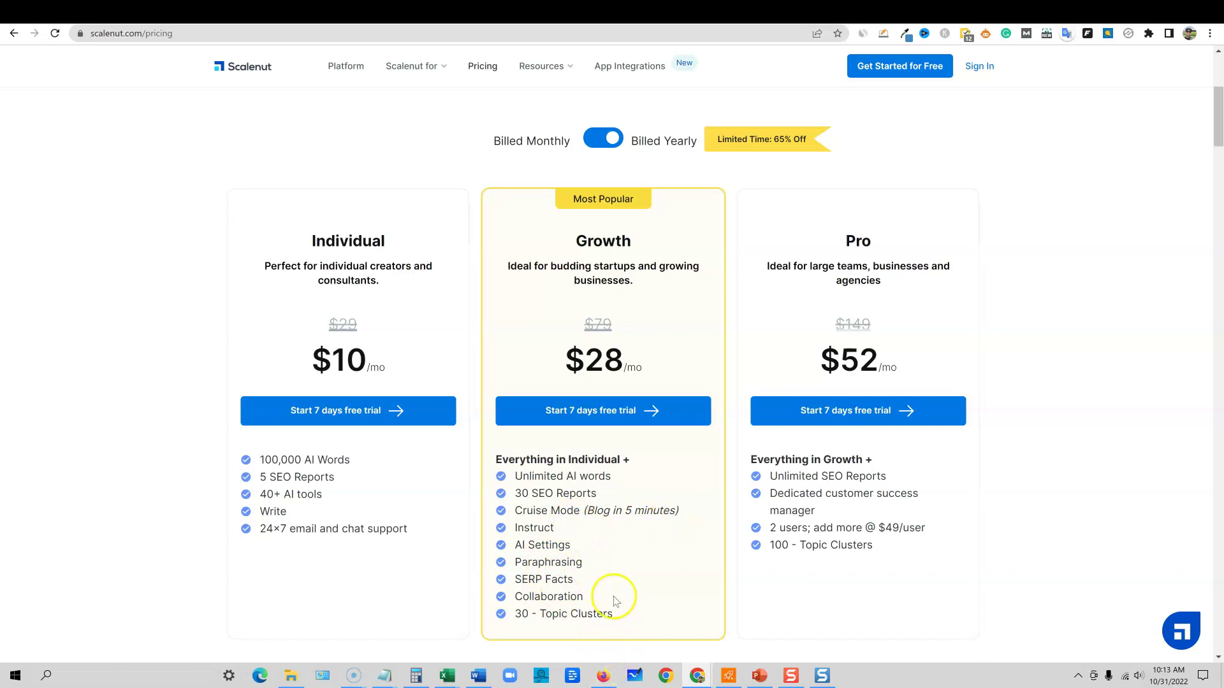
left_click(681, 512)
left_click_drag(681, 512, 510, 512)
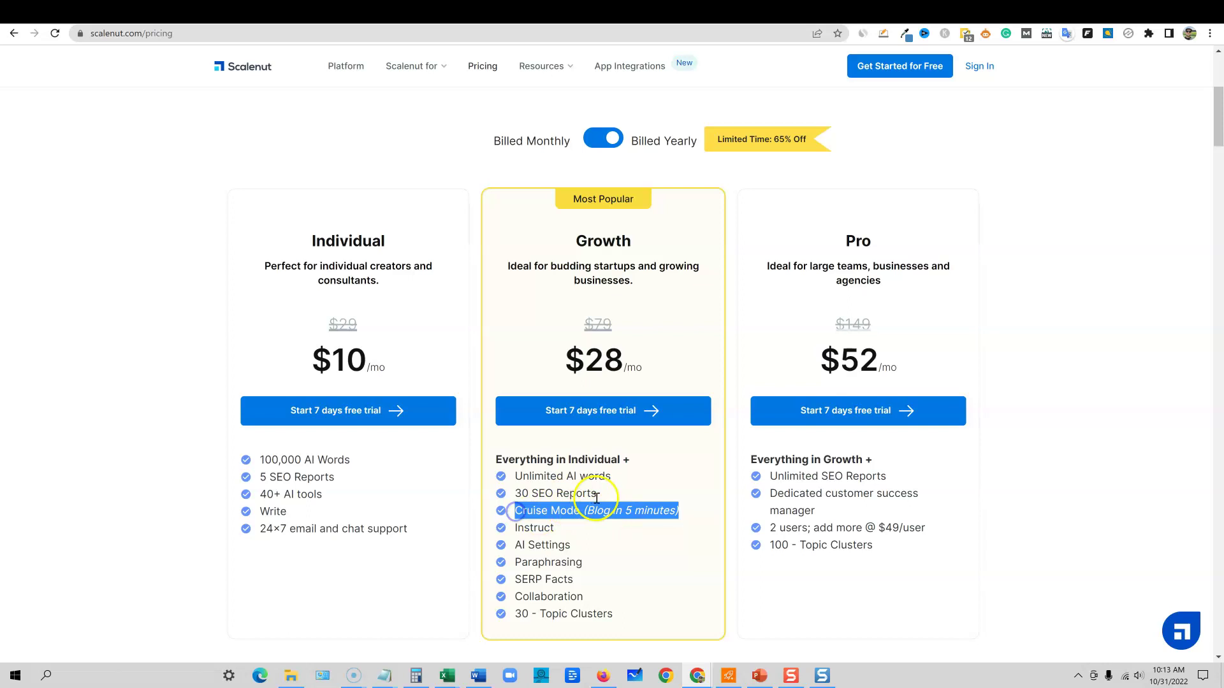
left_click(615, 480)
left_click_drag(615, 480, 512, 481)
scroll(559, 561, "up", 2)
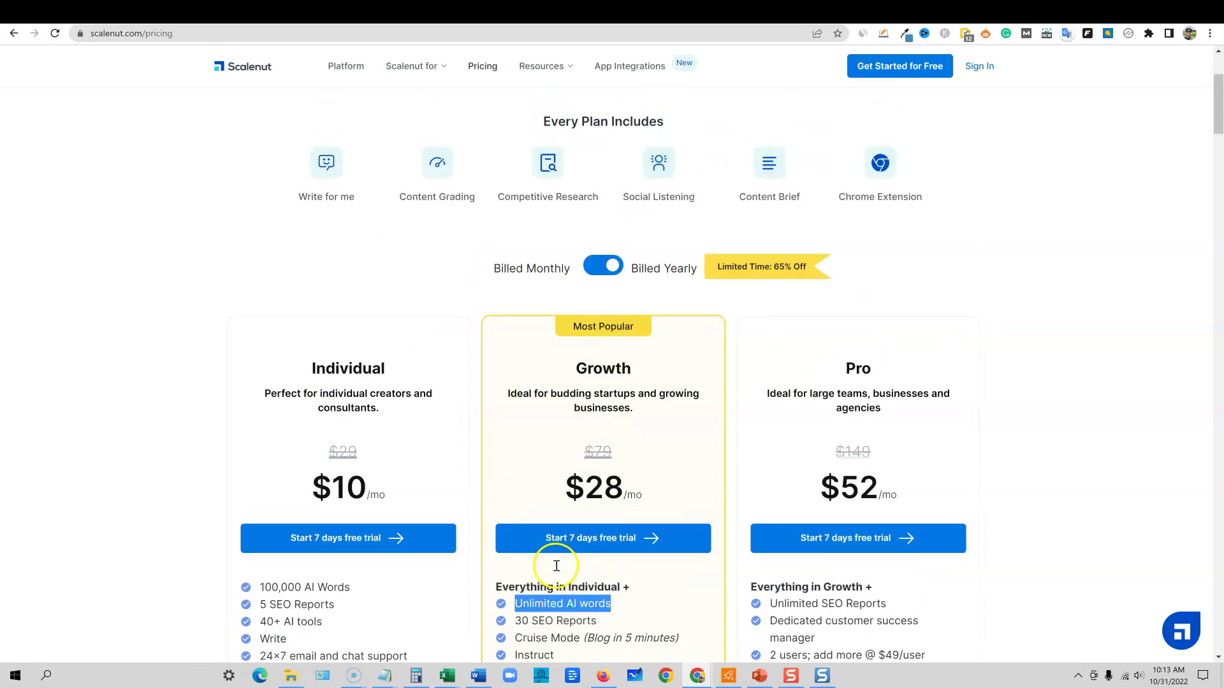
left_click(592, 276)
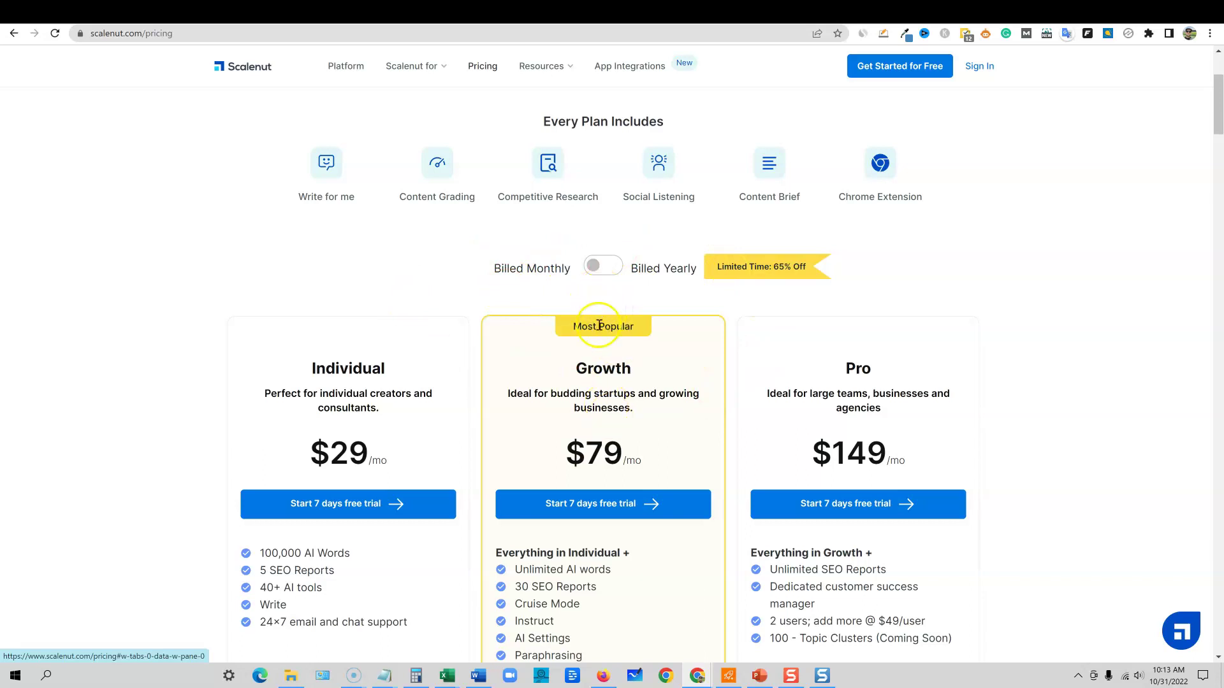
scroll(618, 360, "down", 1)
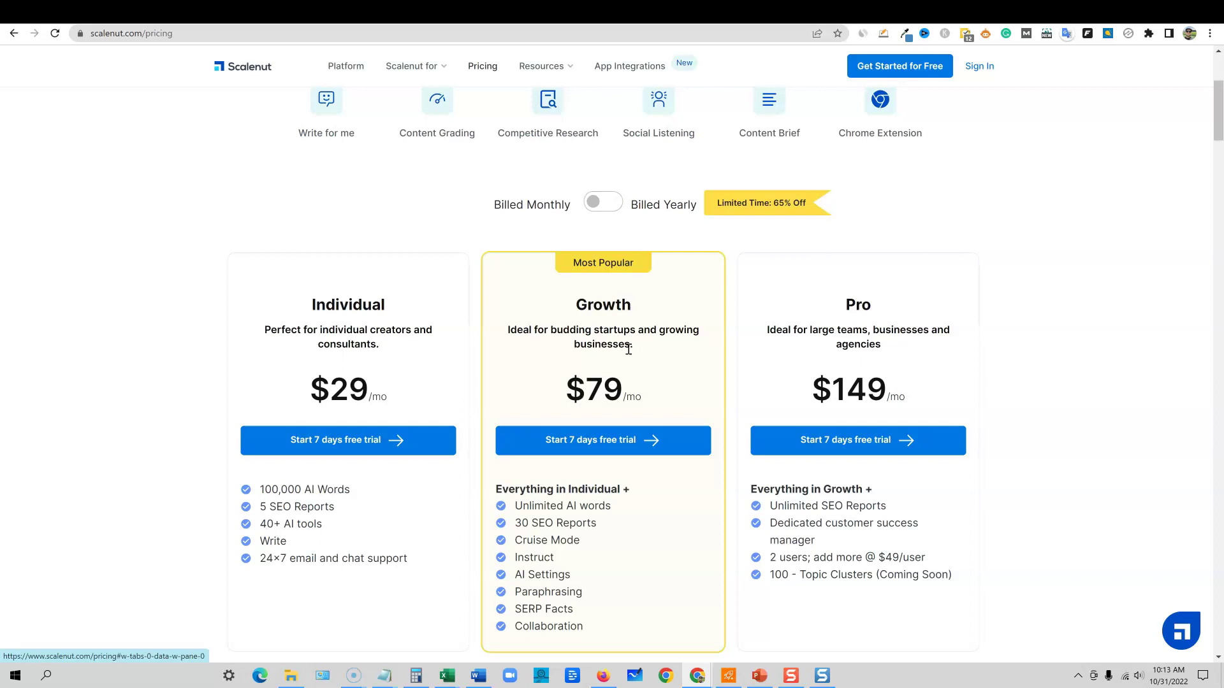
left_click(605, 203)
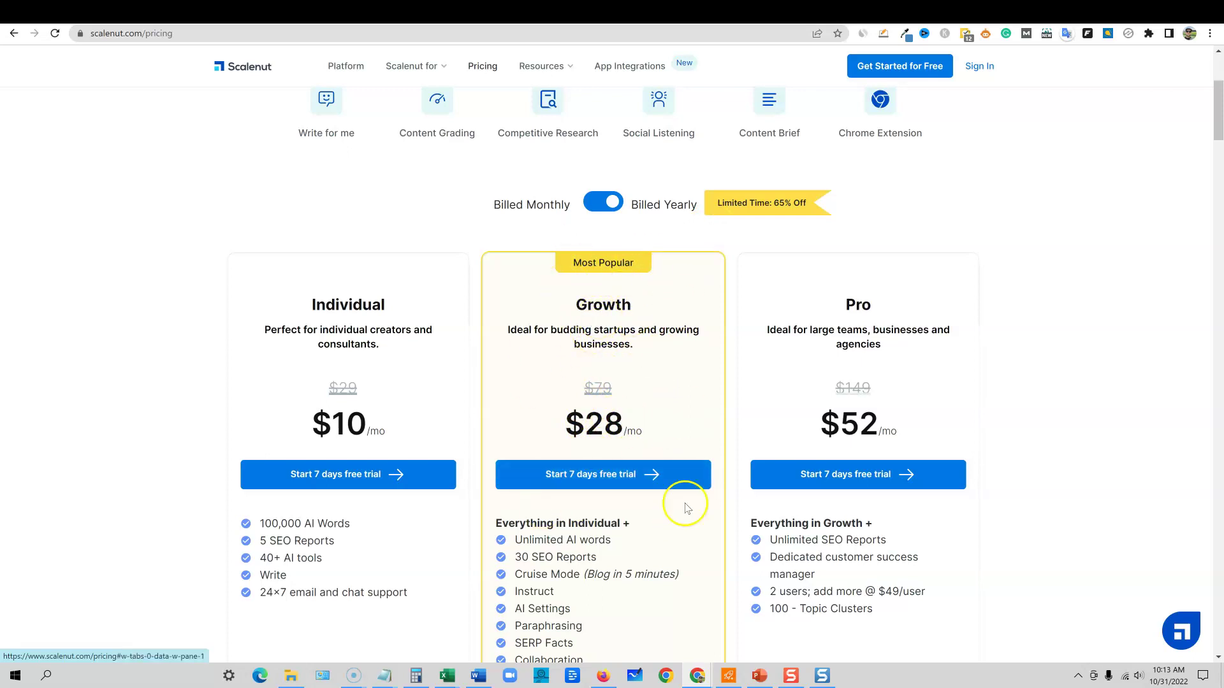
scroll(542, 587, "down", 2)
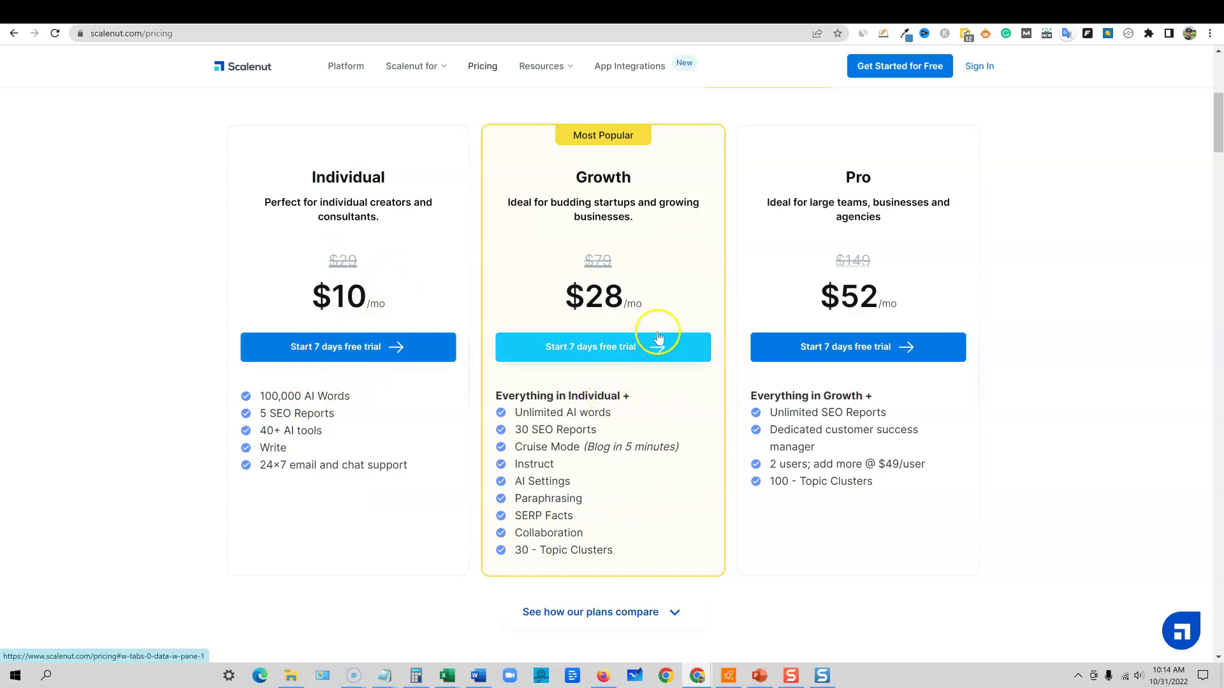
left_click(1006, 12)
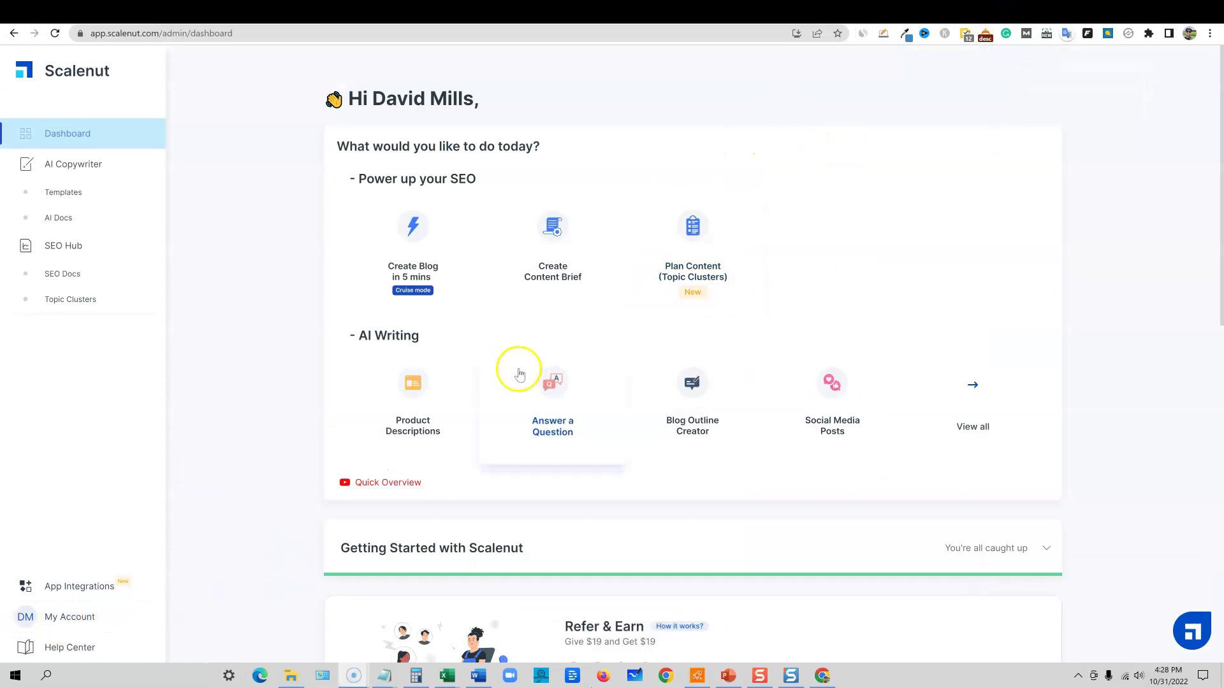
left_click(672, 13)
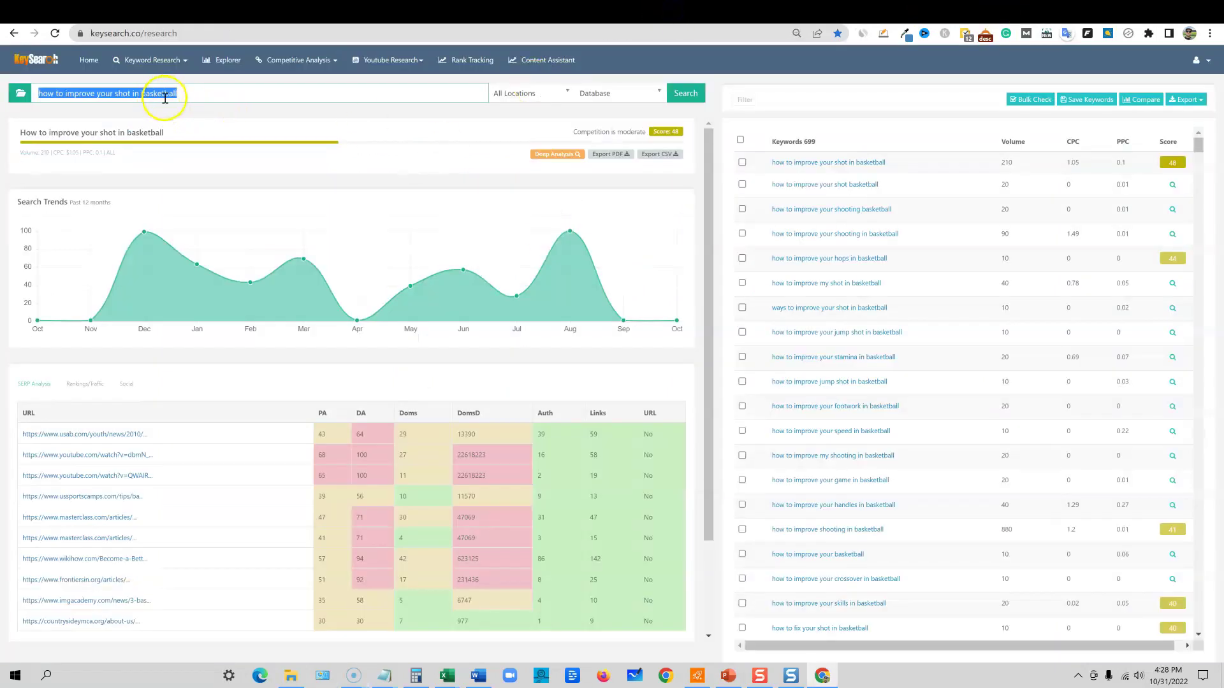
left_click(376, 13)
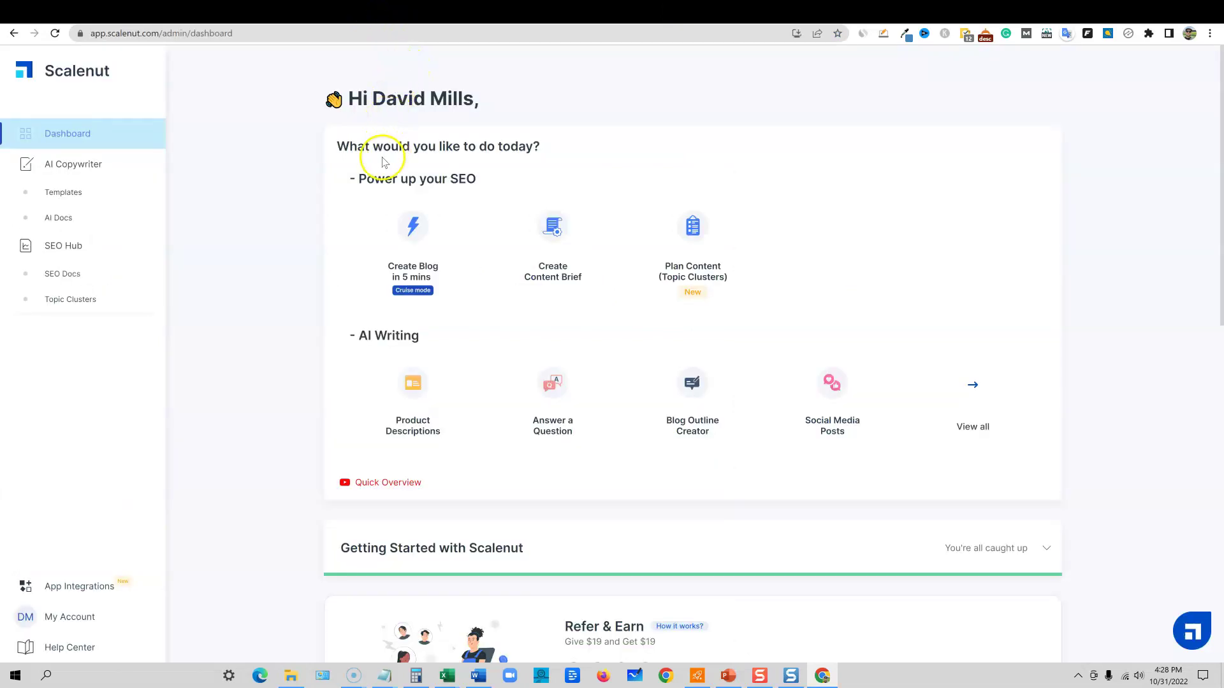
- Start a 'Create Blog in 5 mins' draft for the keyword 'how to improve your shot in basketball'
left_click(413, 271)
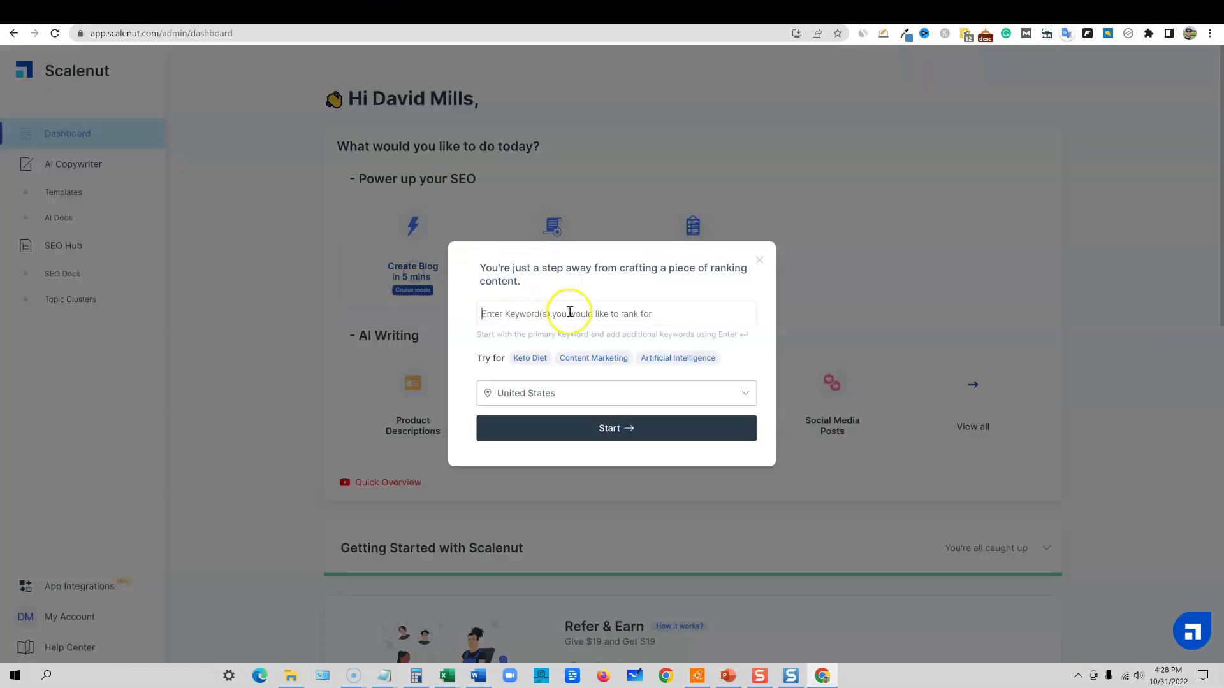
type("how to improve your shot in basketball")
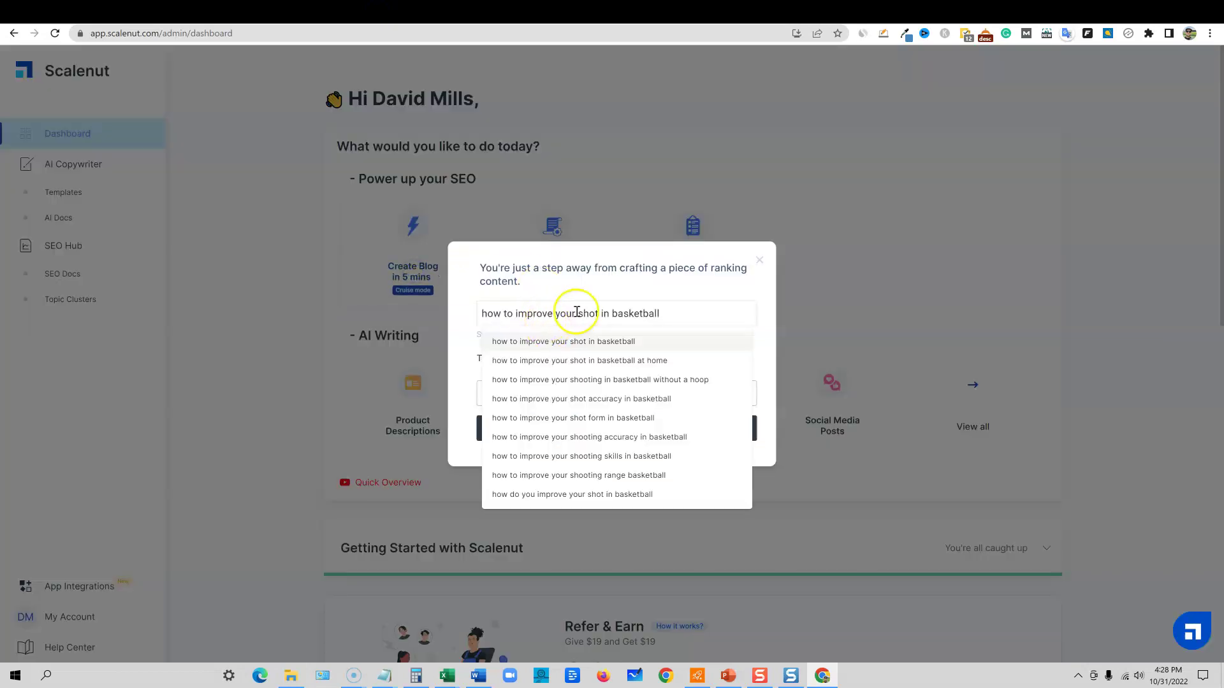
left_click(593, 290)
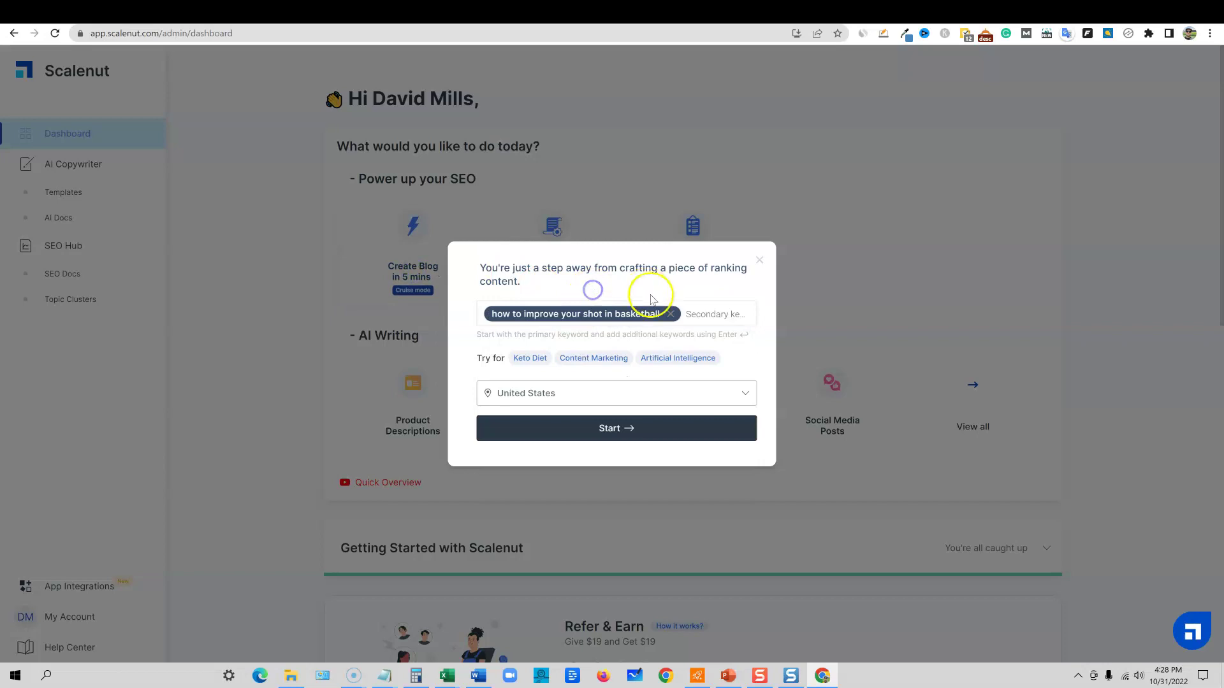
left_click(607, 425)
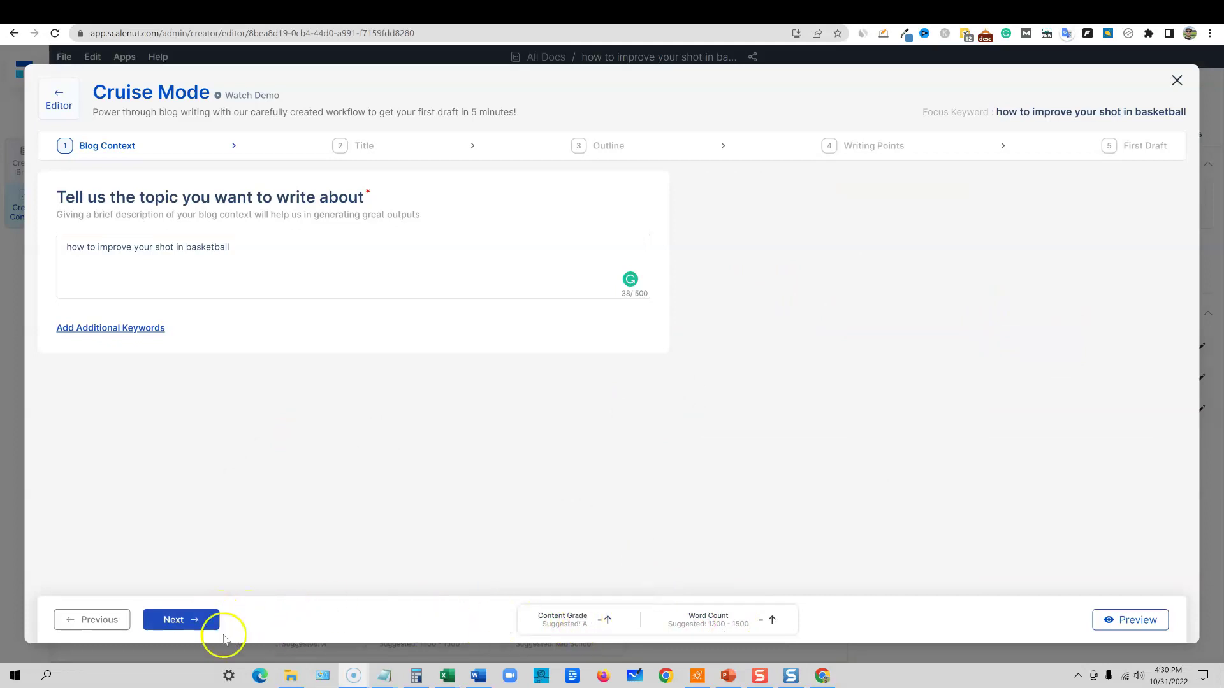
- Compare top-ranked titles, then pick the AI title 'How to Improve Your Shot in Basketball: A Step-by-Step Guide'
left_click(189, 626)
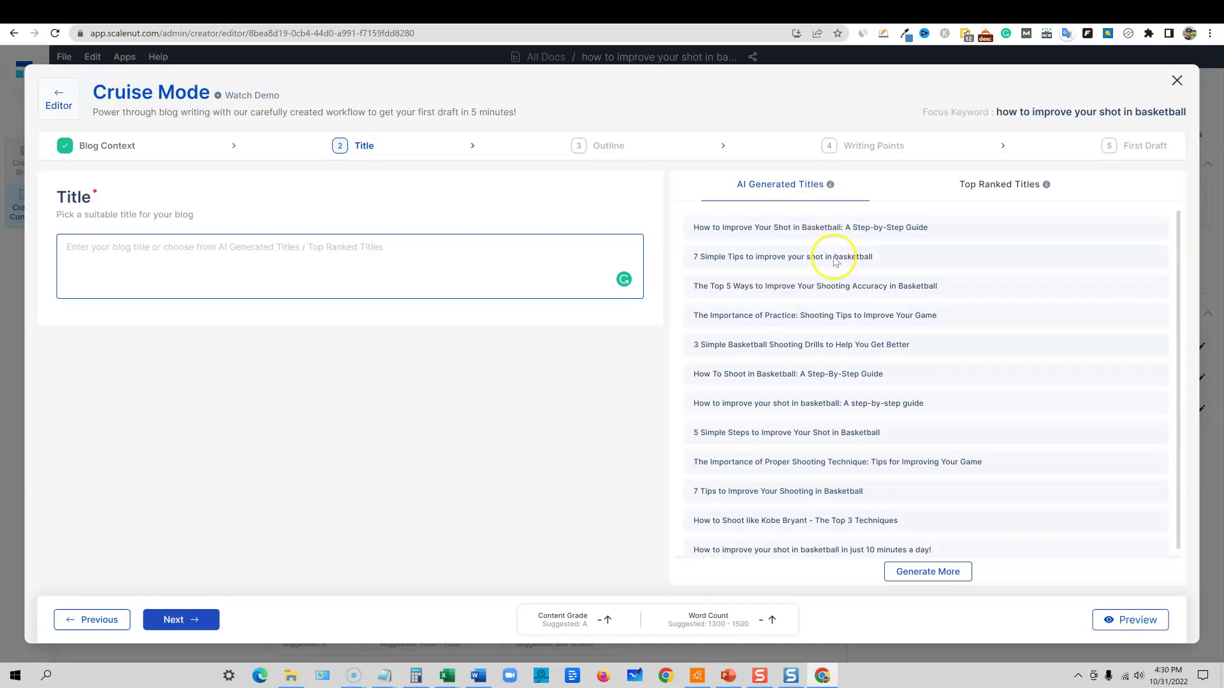
left_click(1009, 184)
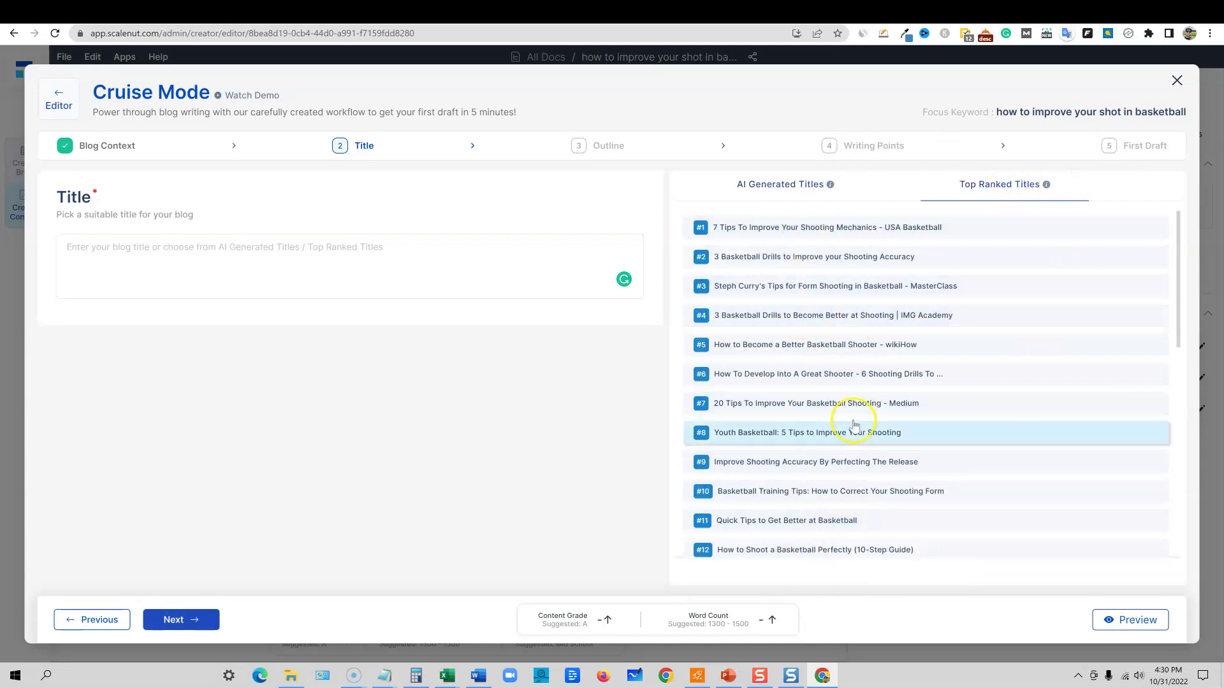
left_click(816, 191)
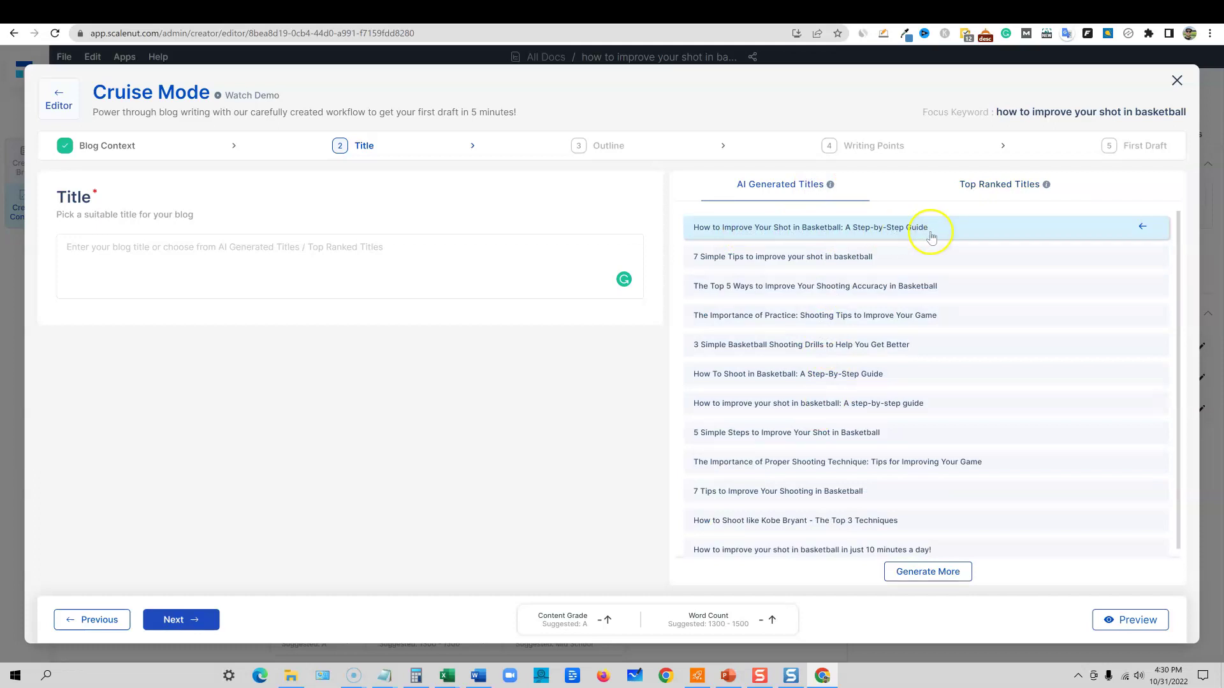
left_click(1057, 235)
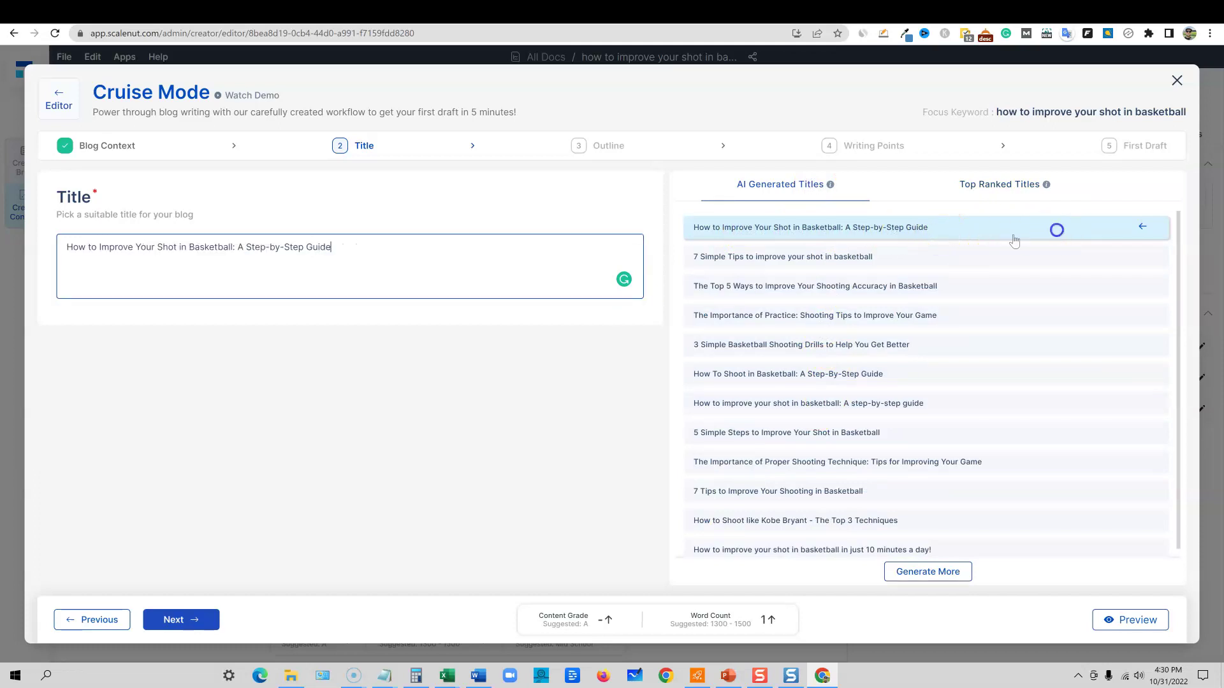
- Add H2s: Power Dribbling Drills, Practice makes perfect, Master dribbling, Shoot off the dribble, layups, low light
left_click(191, 622)
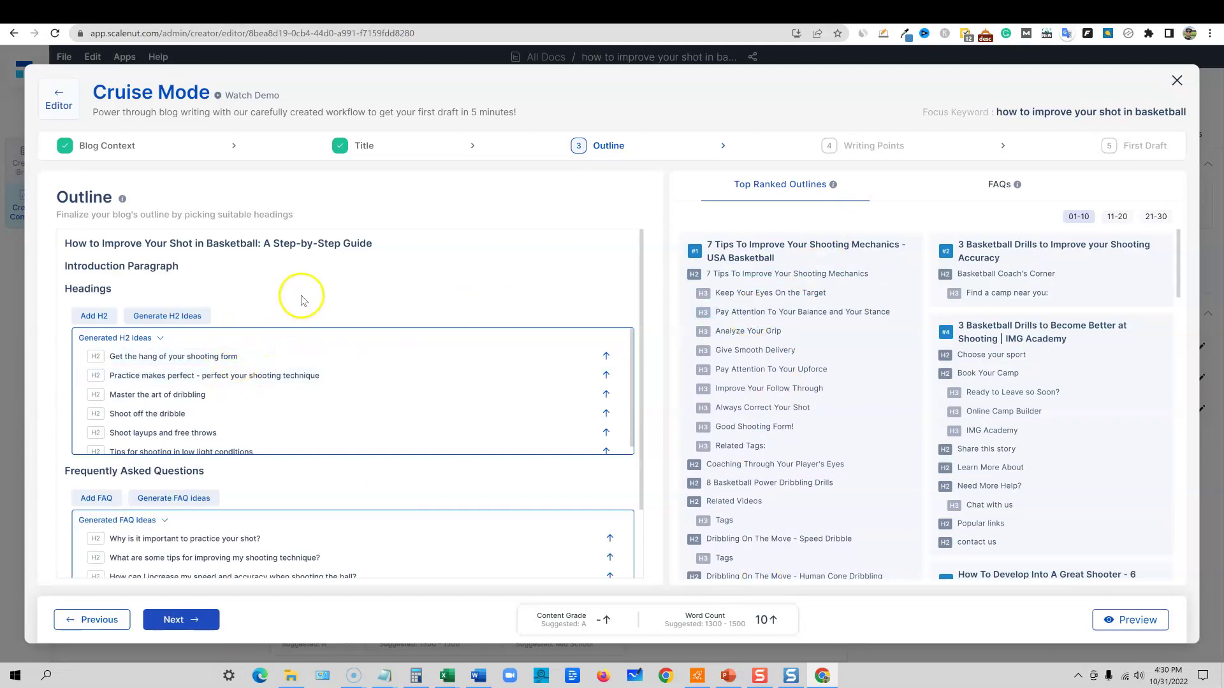
scroll(303, 395, "down", 1)
scroll(268, 446, "down", 1)
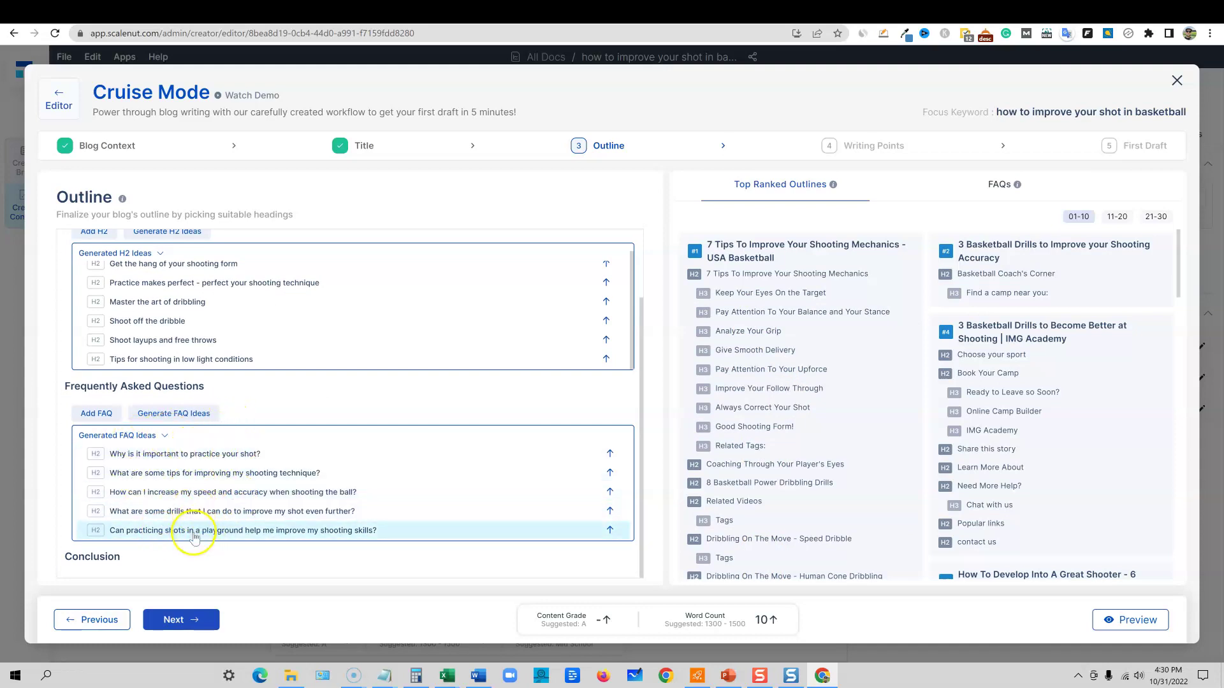
scroll(153, 331, "up", 1)
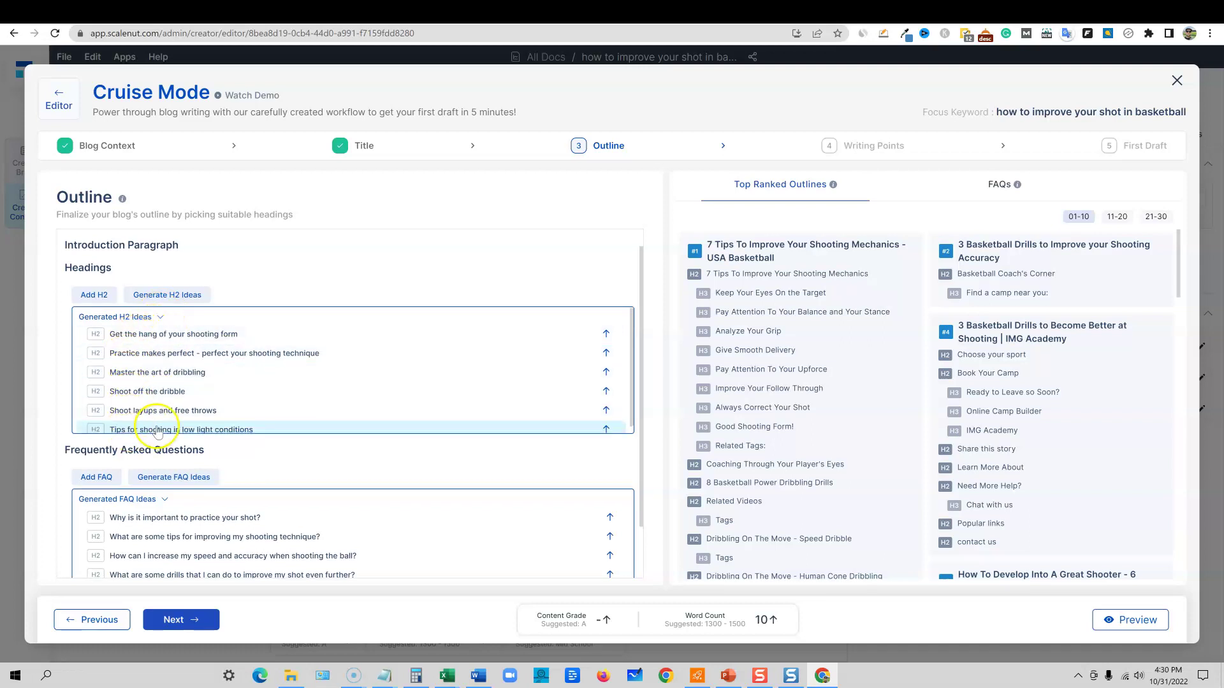
scroll(165, 399, "down", 1)
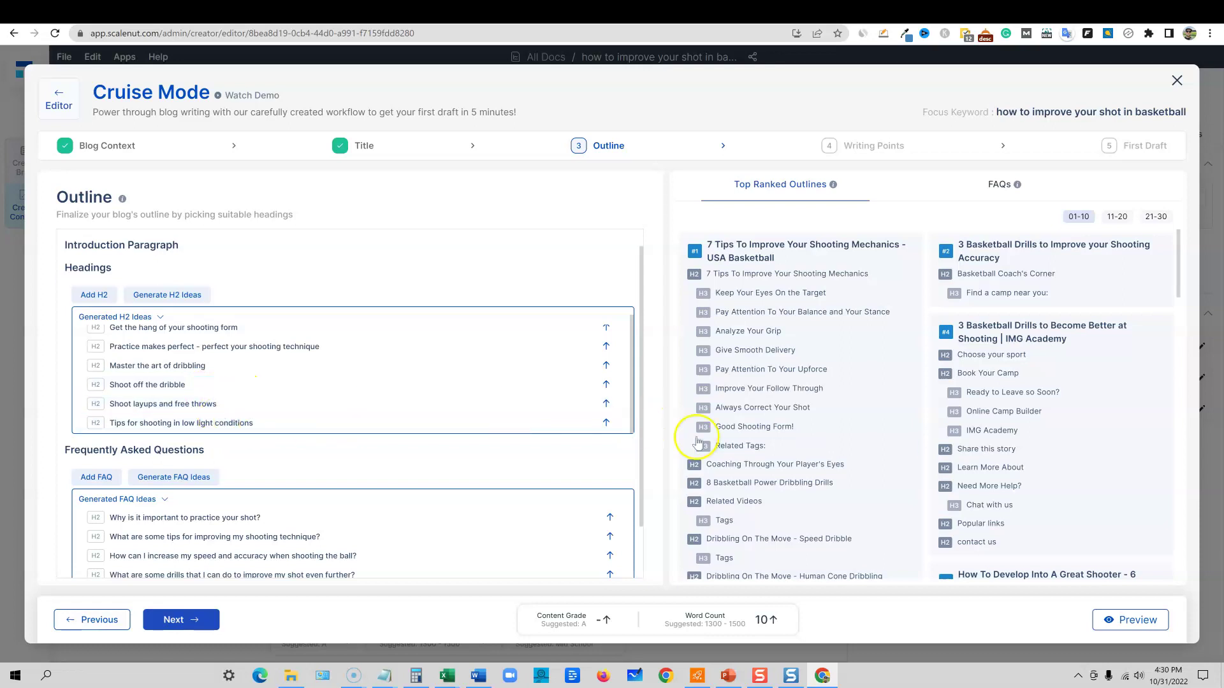
left_click(882, 487)
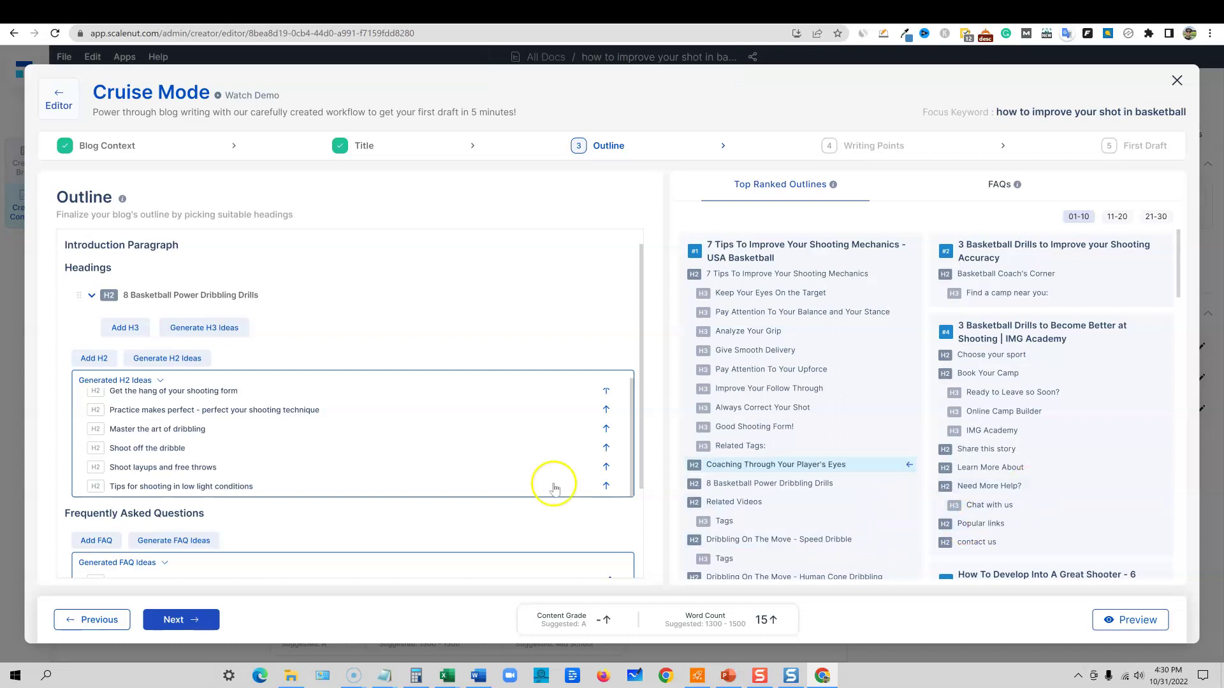
scroll(991, 446, "down", 5)
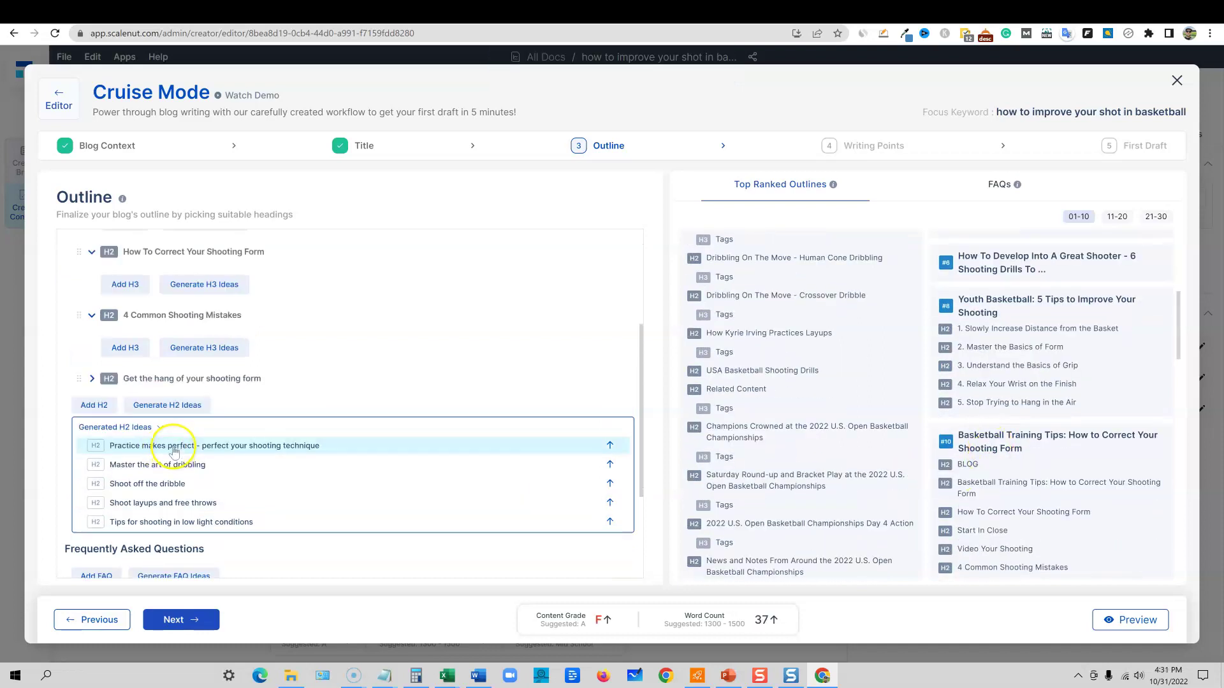
left_click(173, 446)
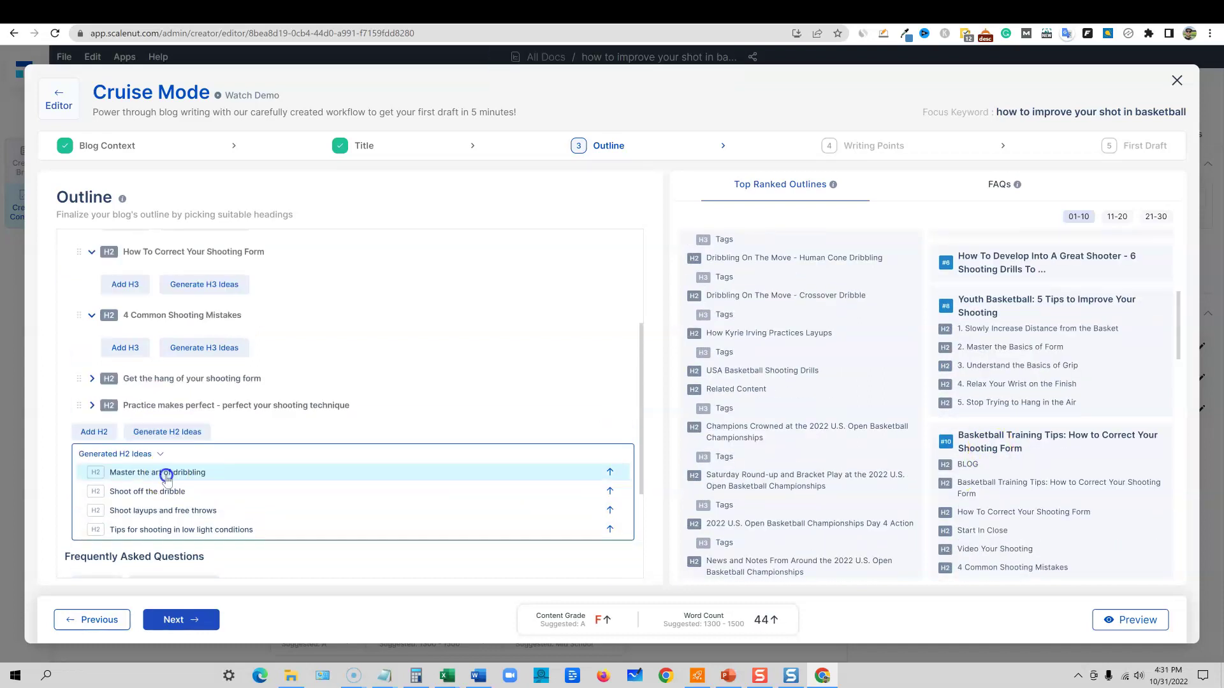
left_click(166, 471)
left_click(164, 498)
left_click(160, 525)
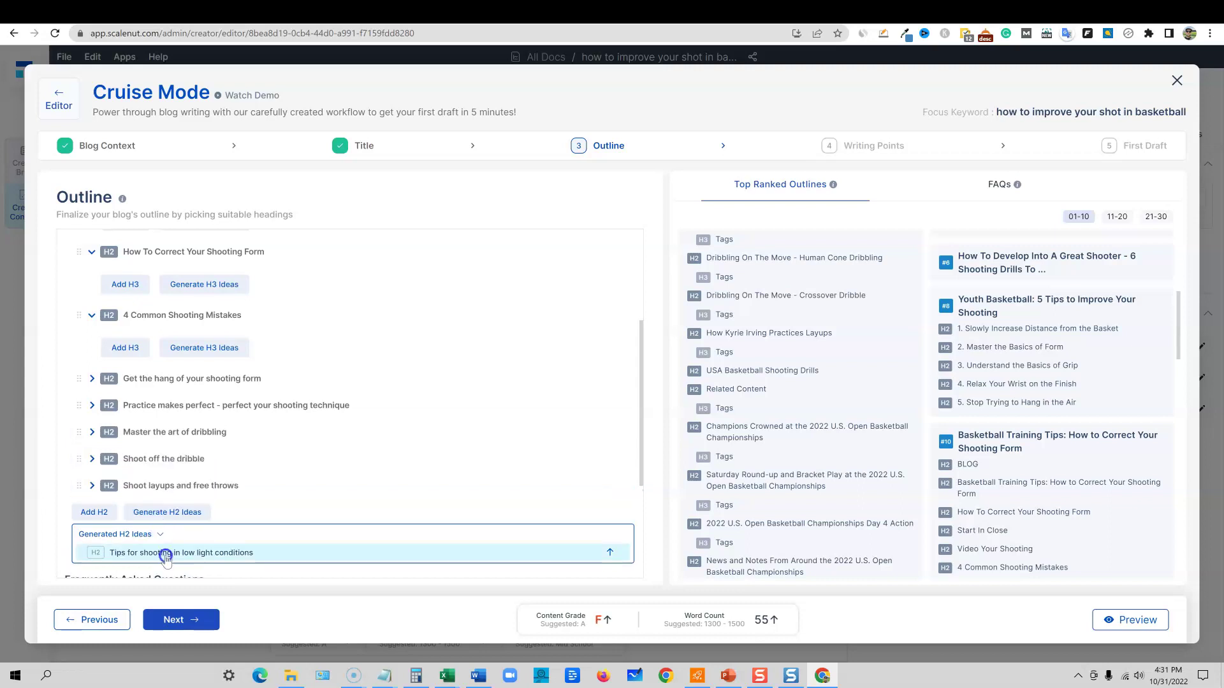
left_click(164, 551)
- Add FAQs on practising your shot, technique tips, speed and accuracy, drills, and playground practice
scroll(191, 410, "up", 4)
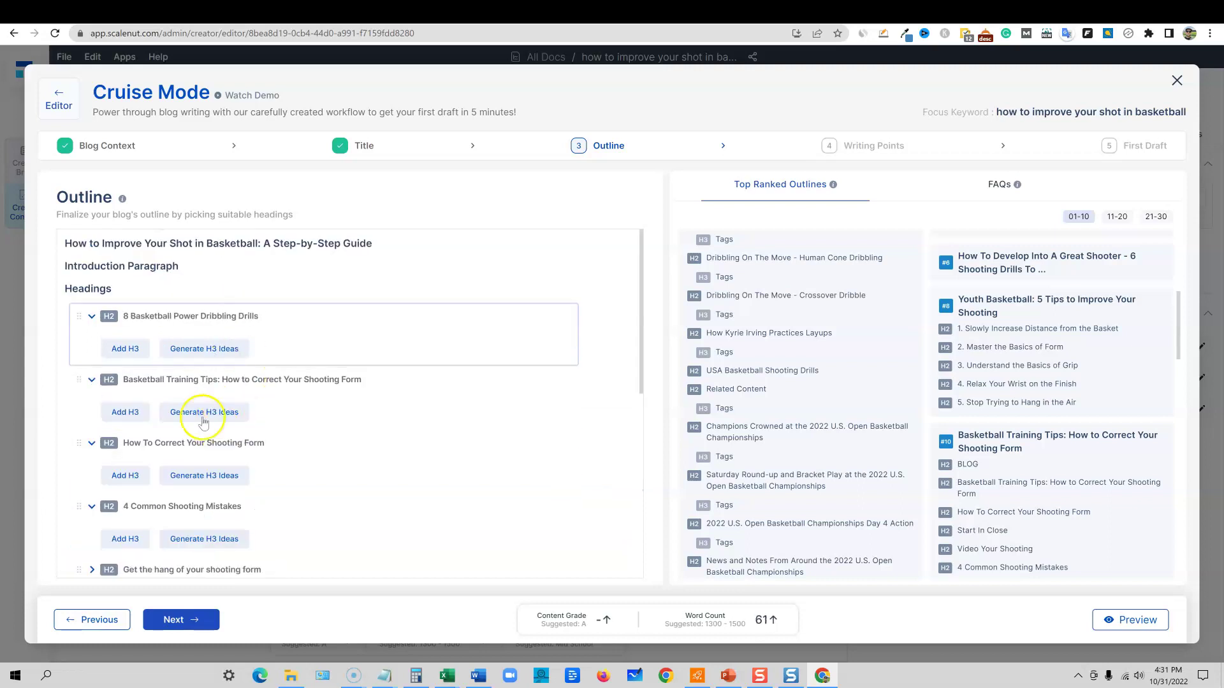
scroll(258, 453, "down", 5)
scroll(255, 448, "down", 2)
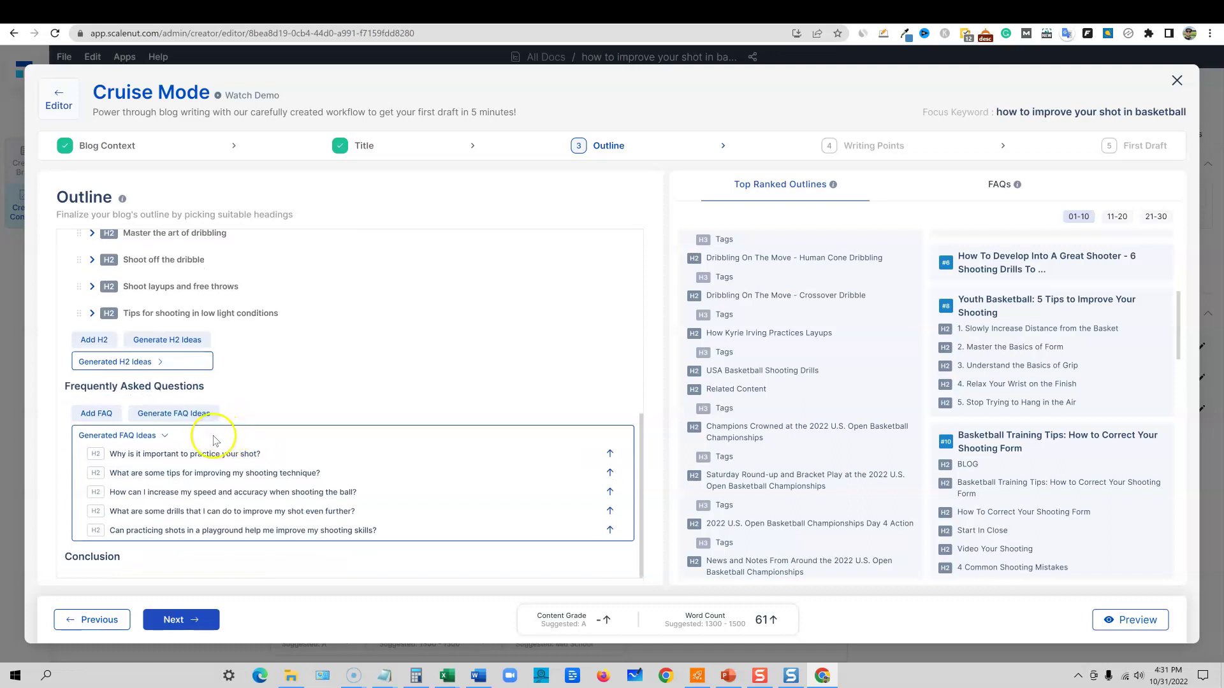
left_click(196, 455)
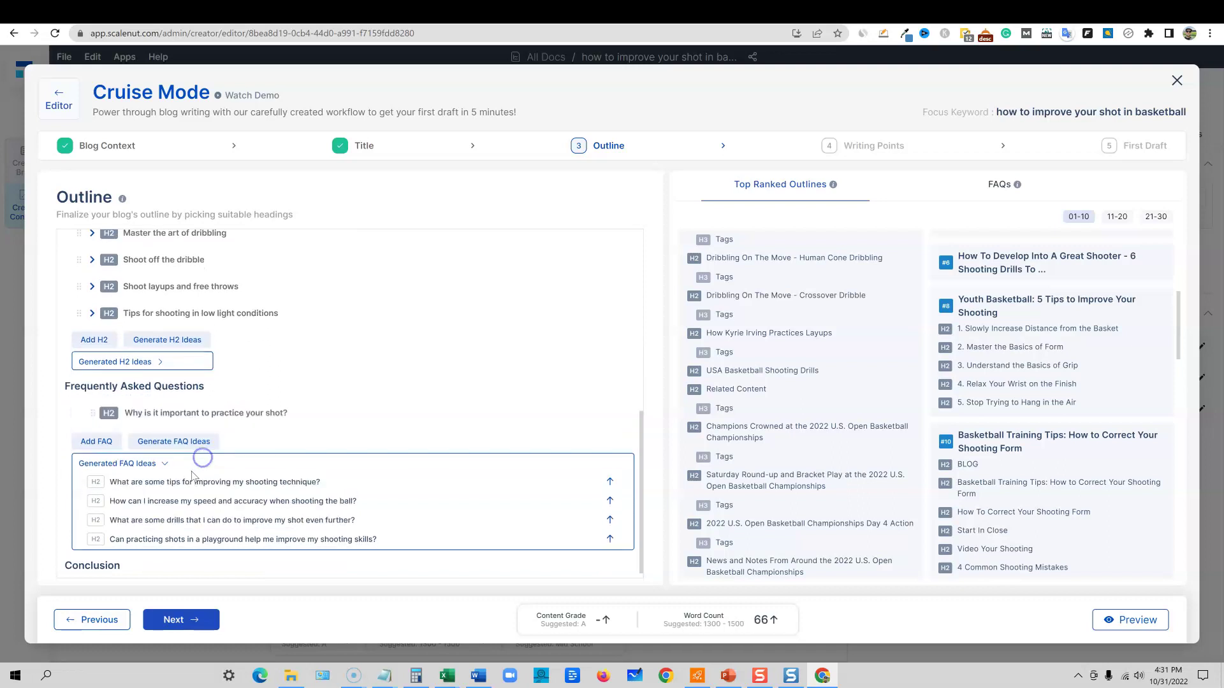
left_click(203, 480)
left_click(155, 518)
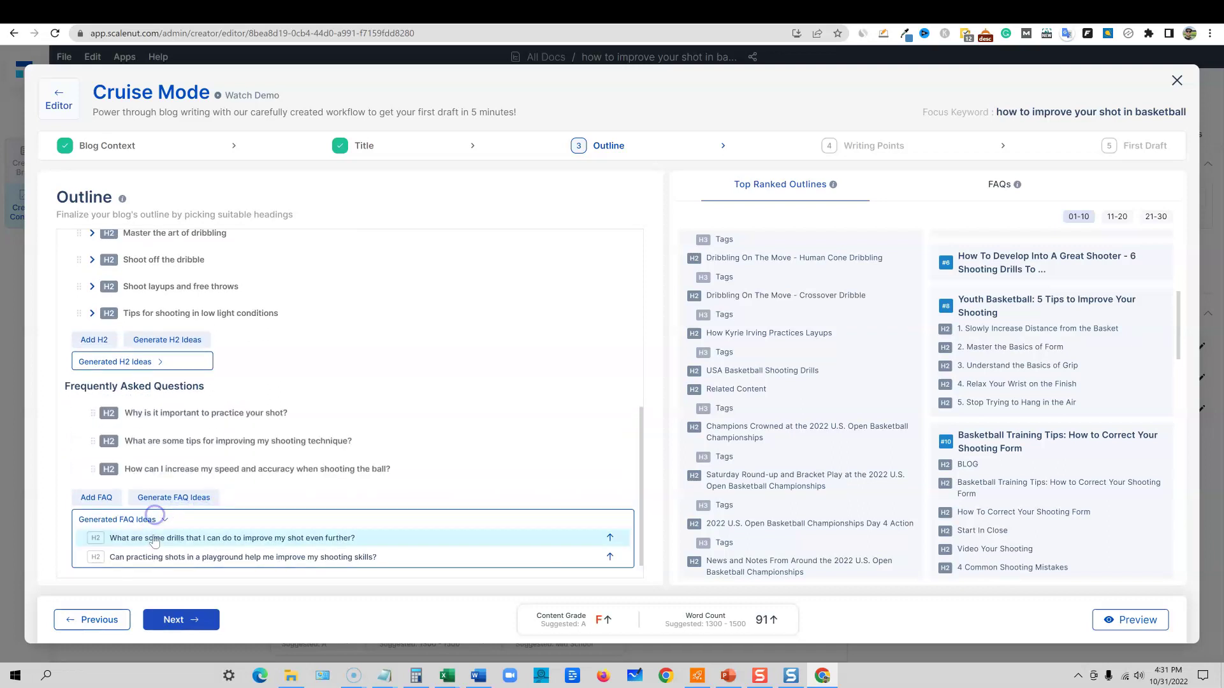
left_click(155, 537)
left_click(153, 536)
scroll(210, 465, "up", 10)
scroll(280, 504, "down", 10)
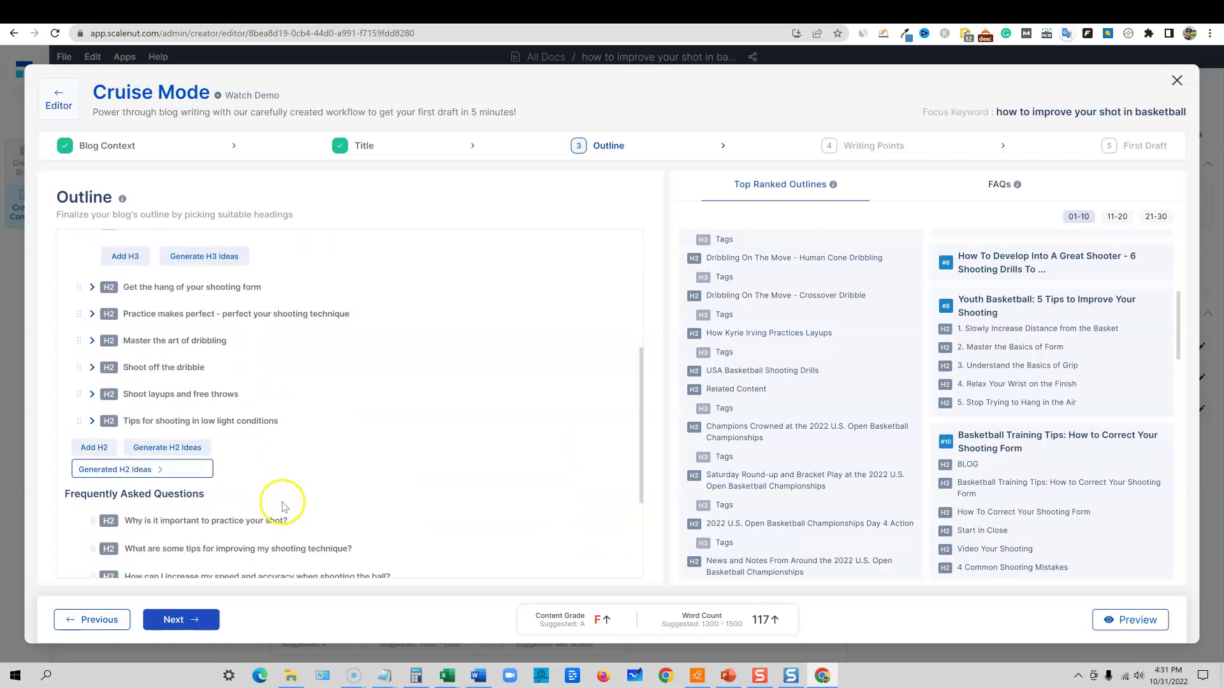
scroll(249, 472, "up", 7)
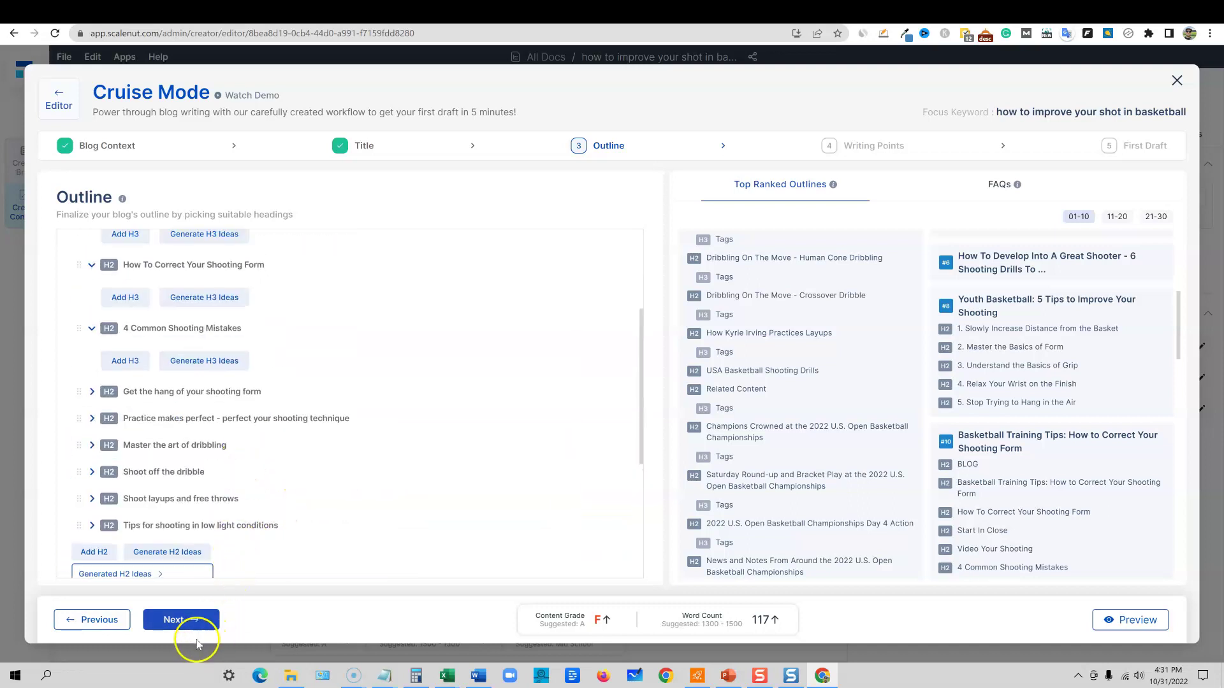
- Generate writing points and review the bullets listed under each H2 and FAQ
left_click(185, 622)
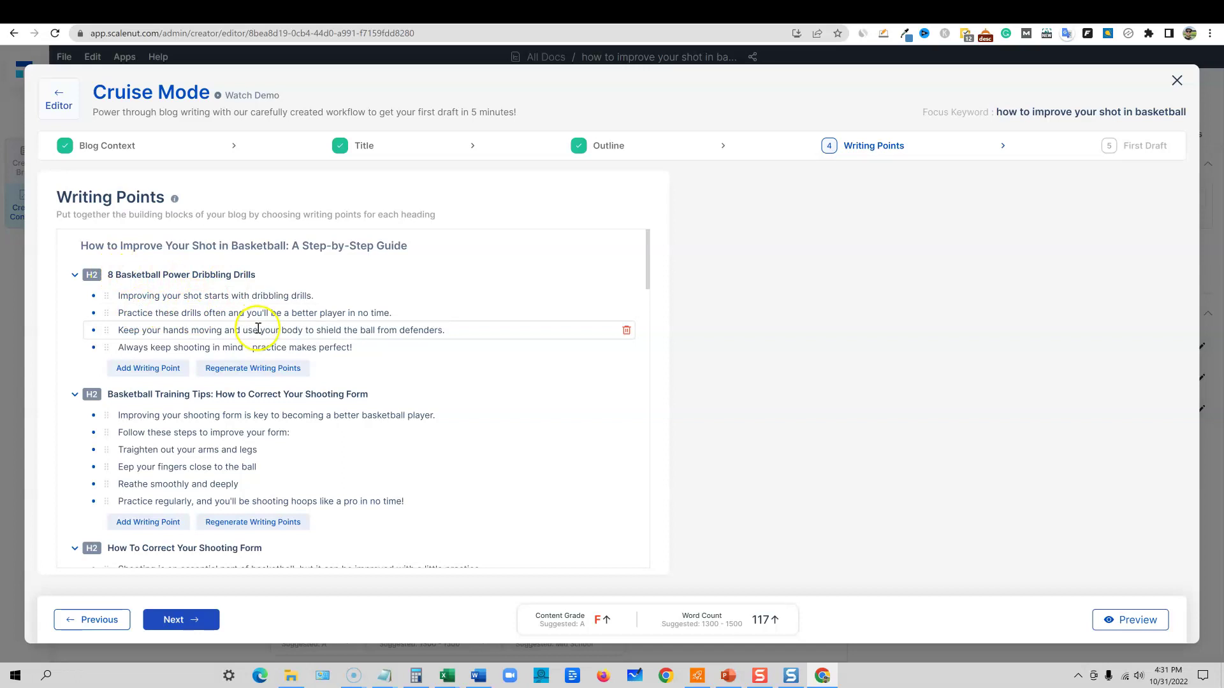
scroll(226, 513, "down", 20)
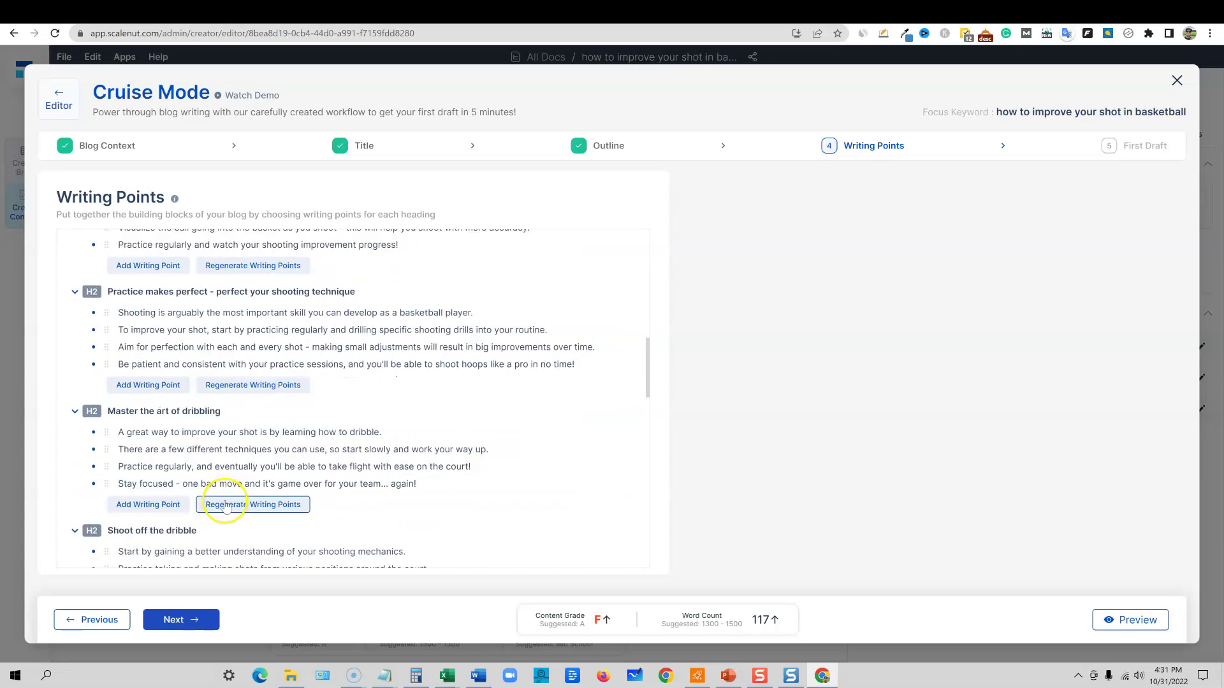
scroll(253, 482, "down", 2)
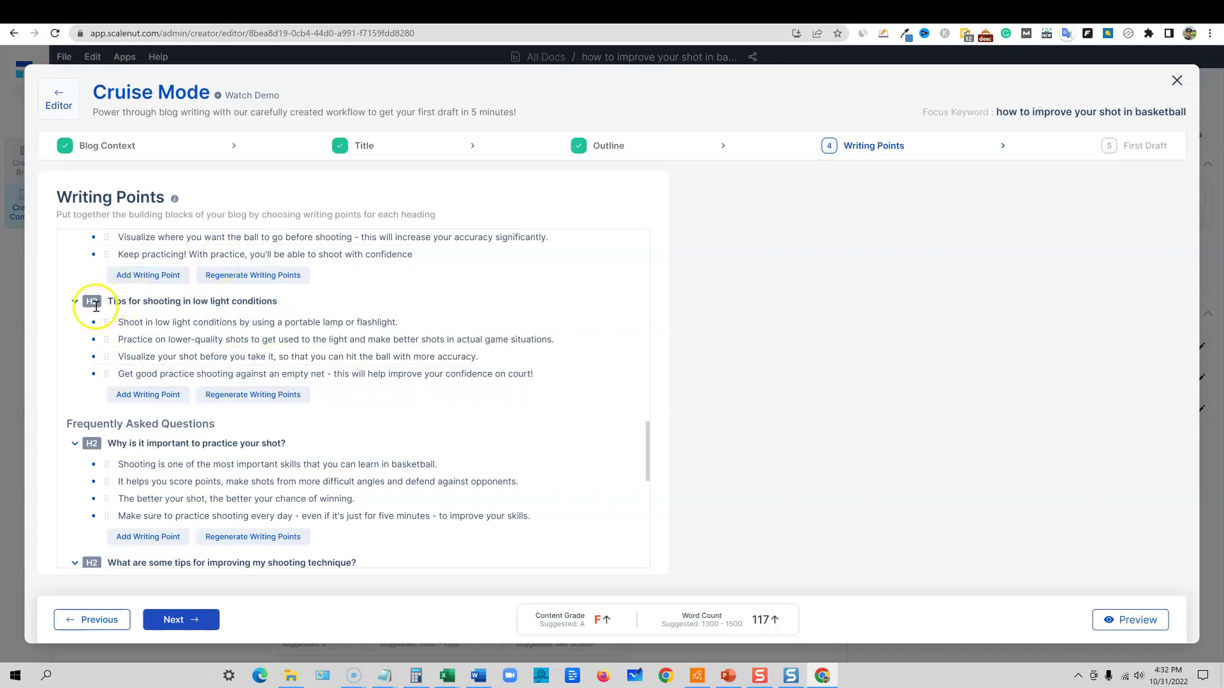
- Generate the first draft with paragraphs written under each H2 heading
left_click(205, 624)
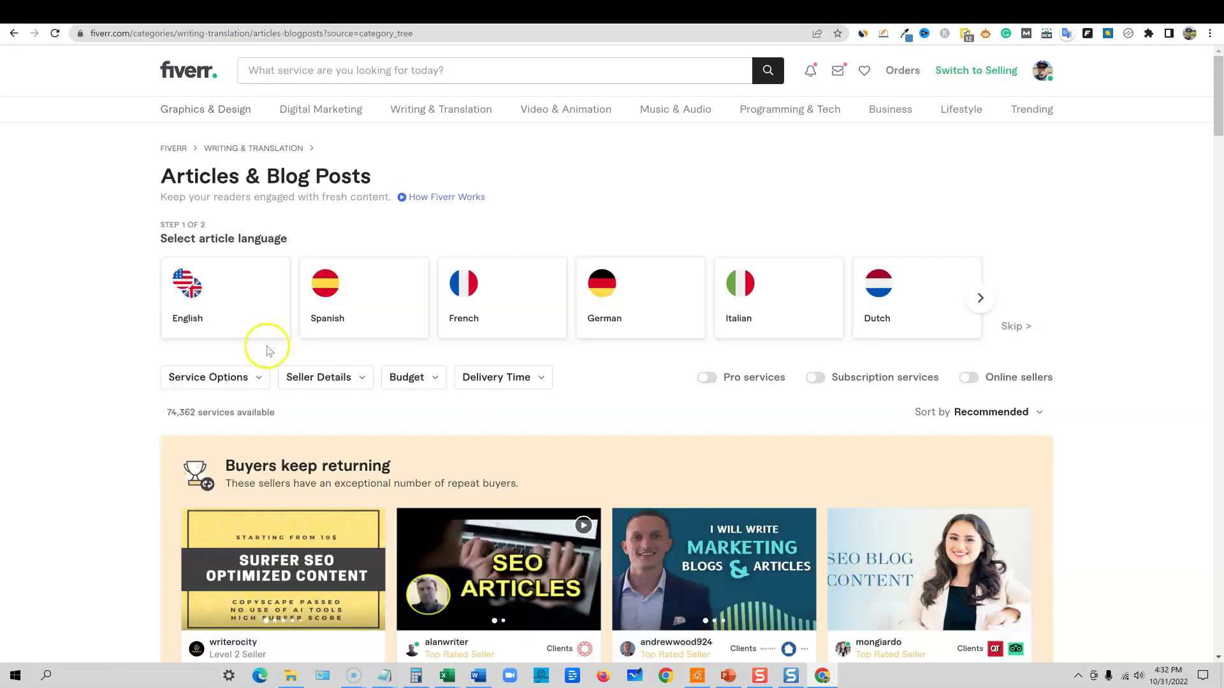
- Open the $30 SEO articles gig and compare its packages, up to the $80 Premium with 1,600 words
scroll(268, 351, "down", 6)
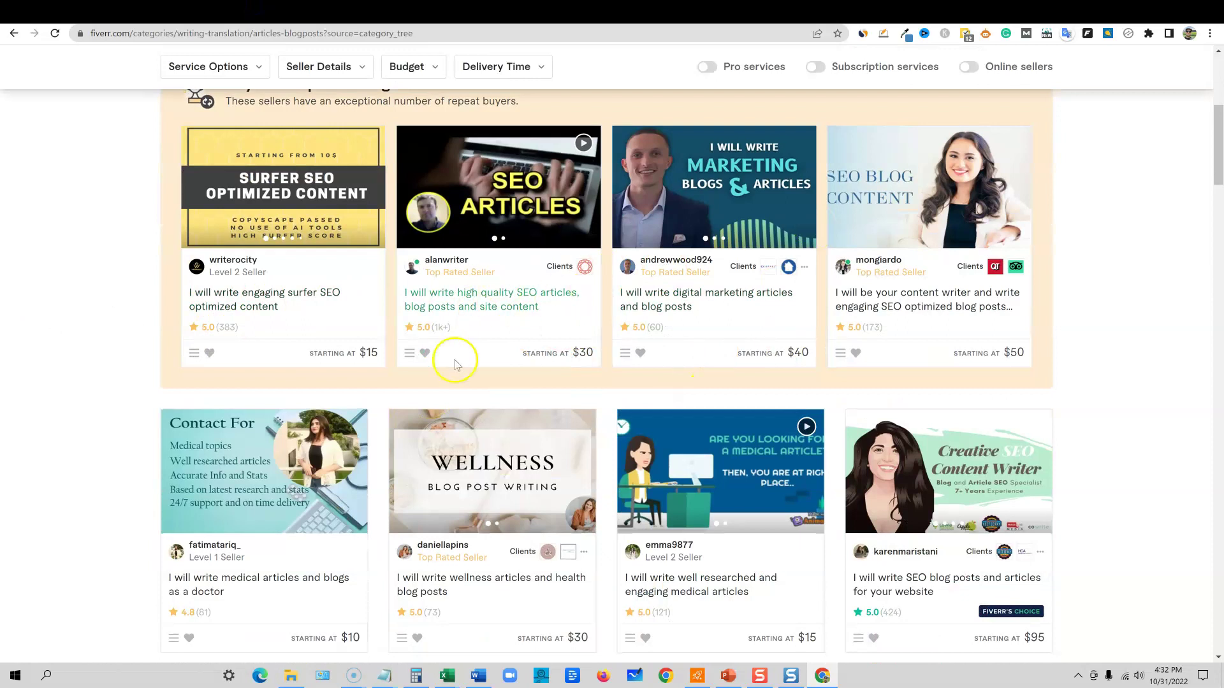
left_click(450, 294)
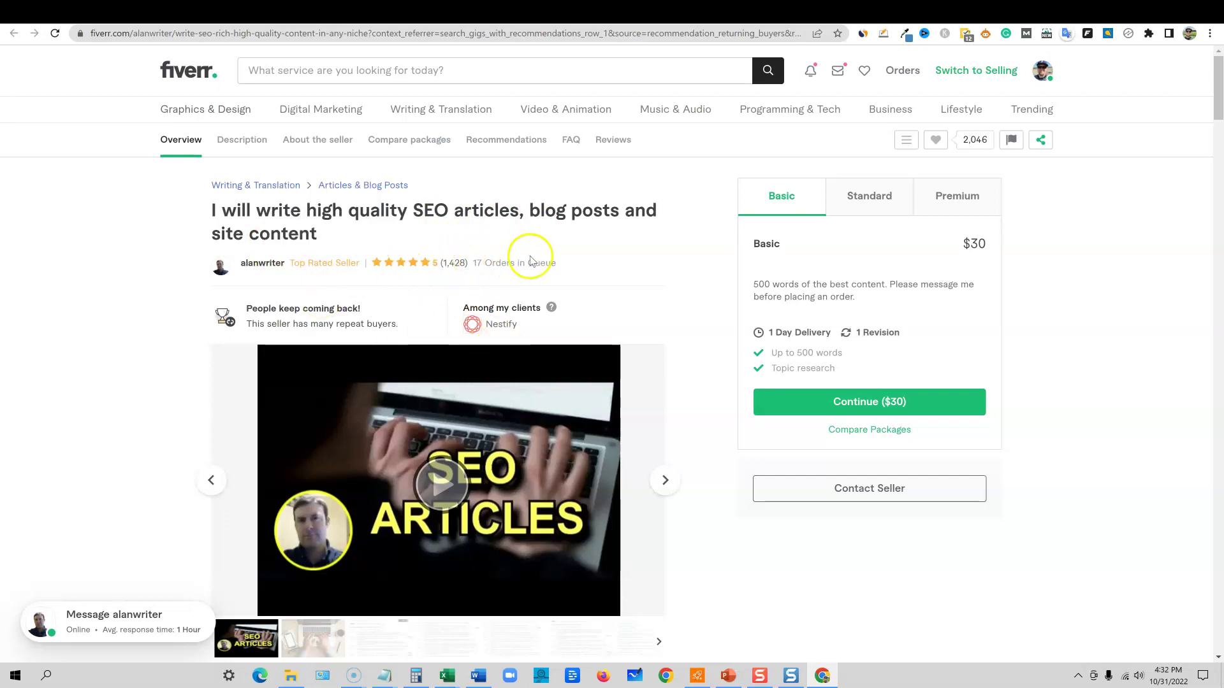
scroll(606, 357, "down", 6)
scroll(683, 367, "up", 6)
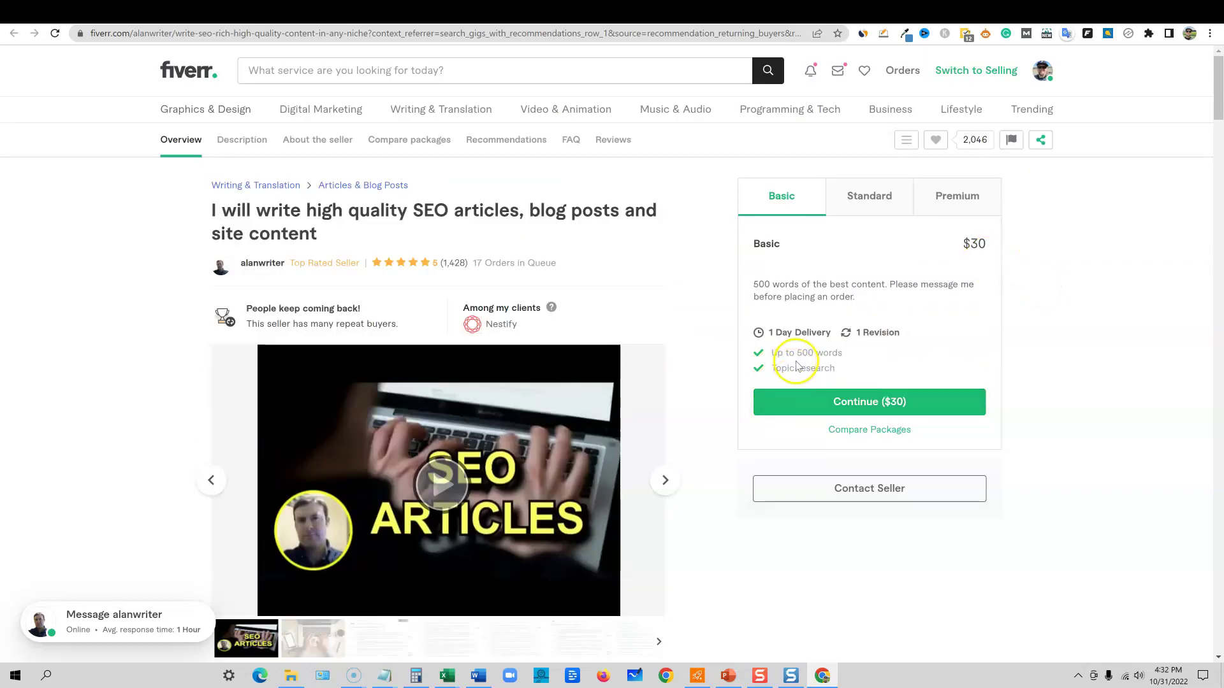
left_click(883, 198)
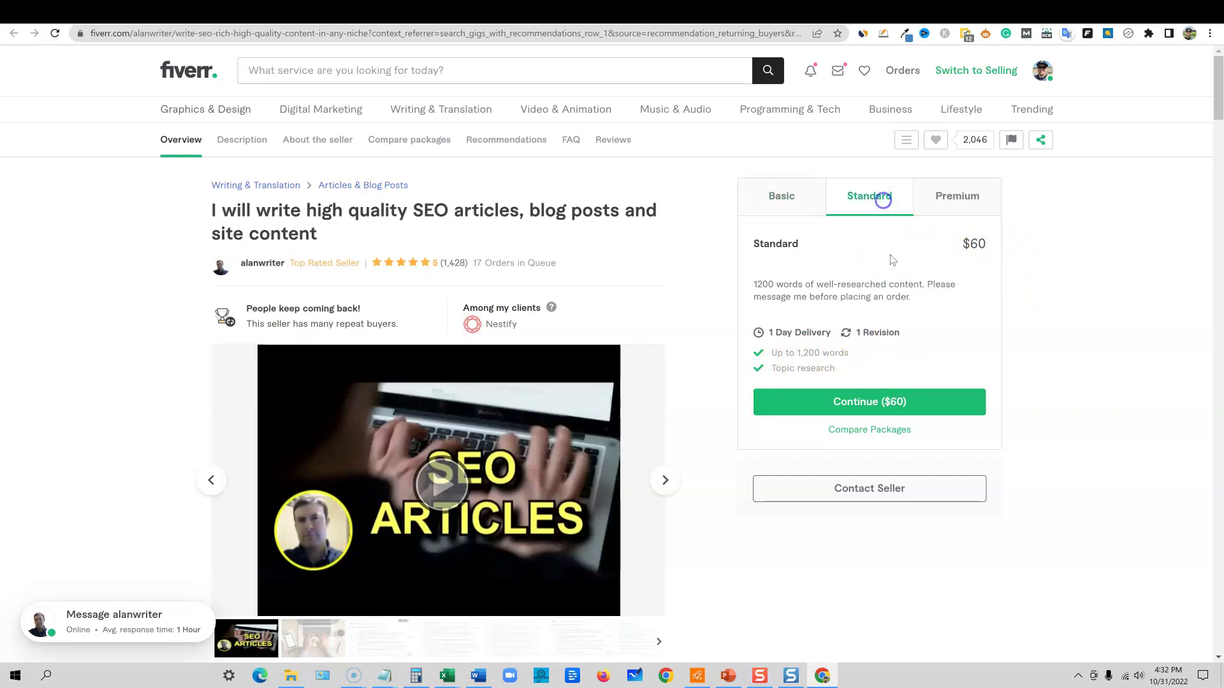
left_click(971, 199)
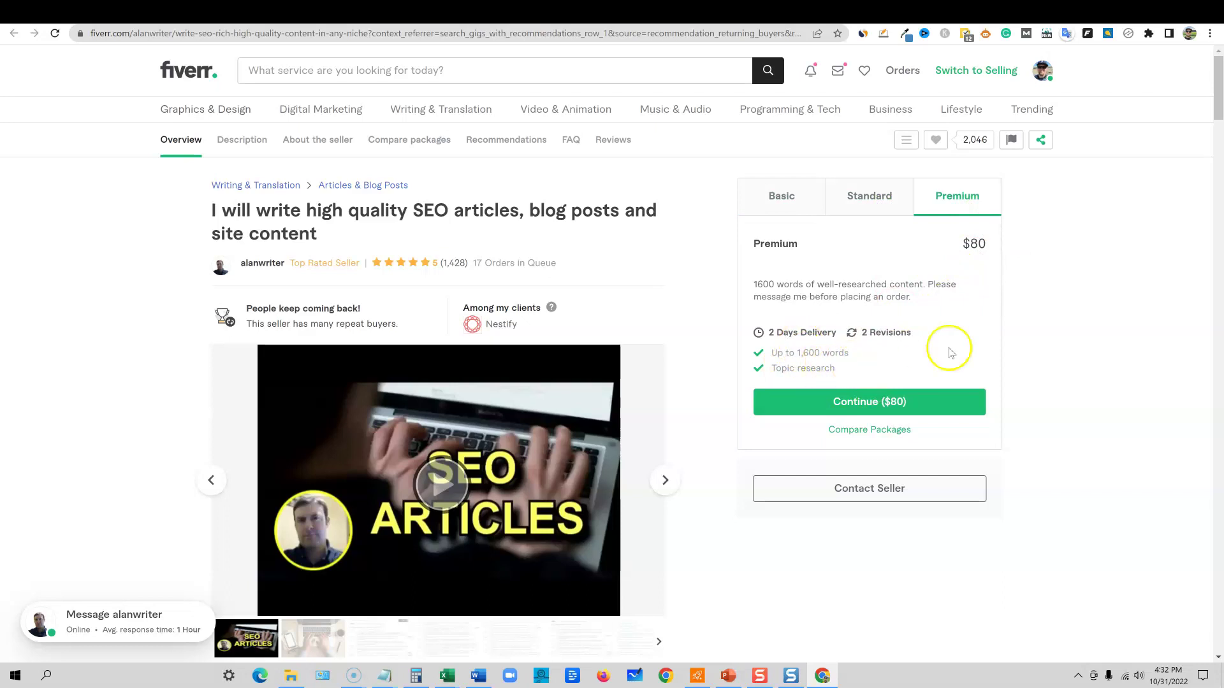
left_click(795, 196)
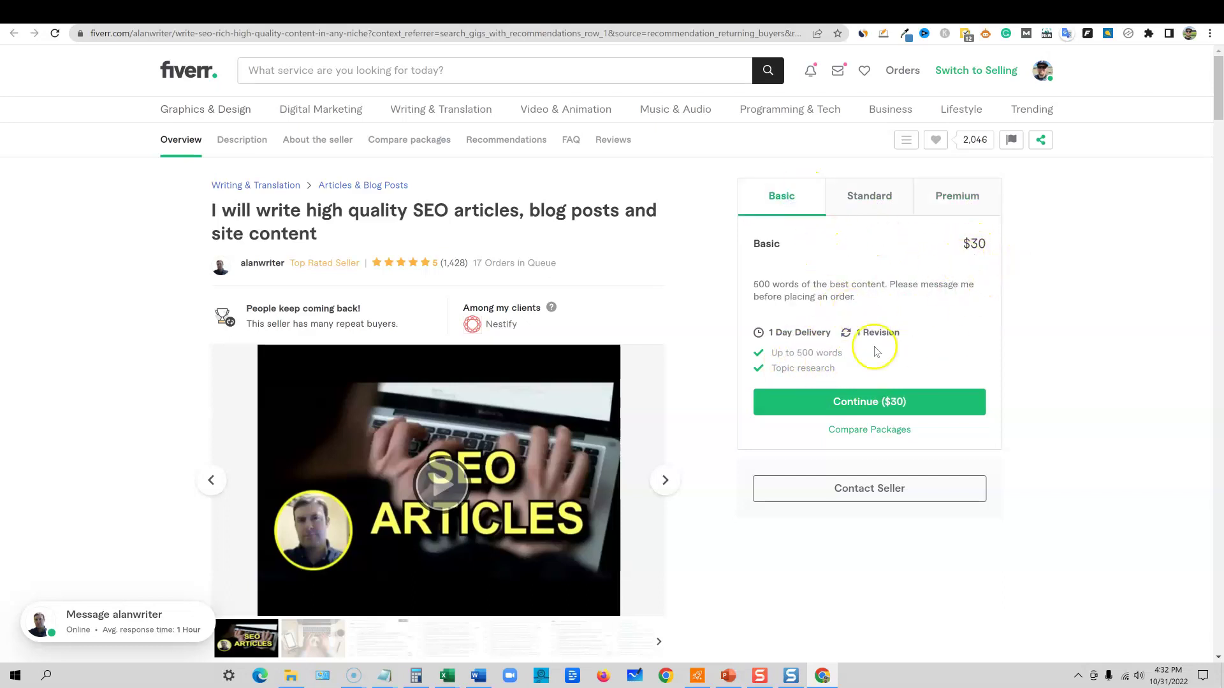
left_click(876, 201)
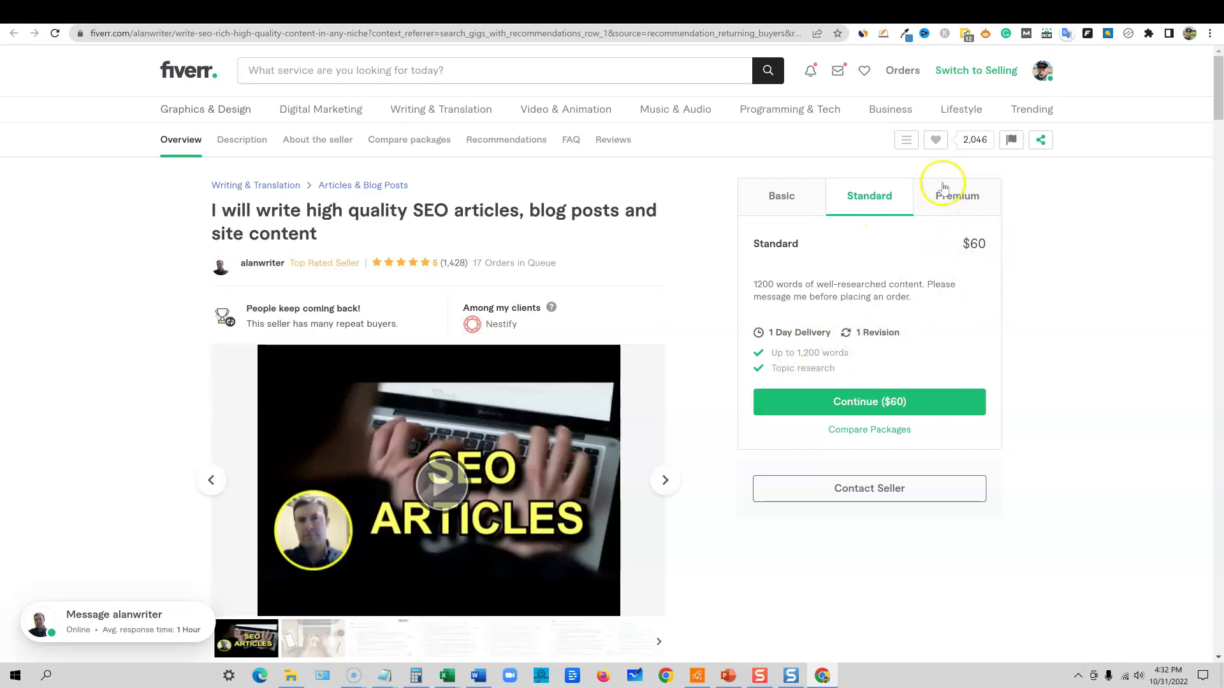
left_click(960, 199)
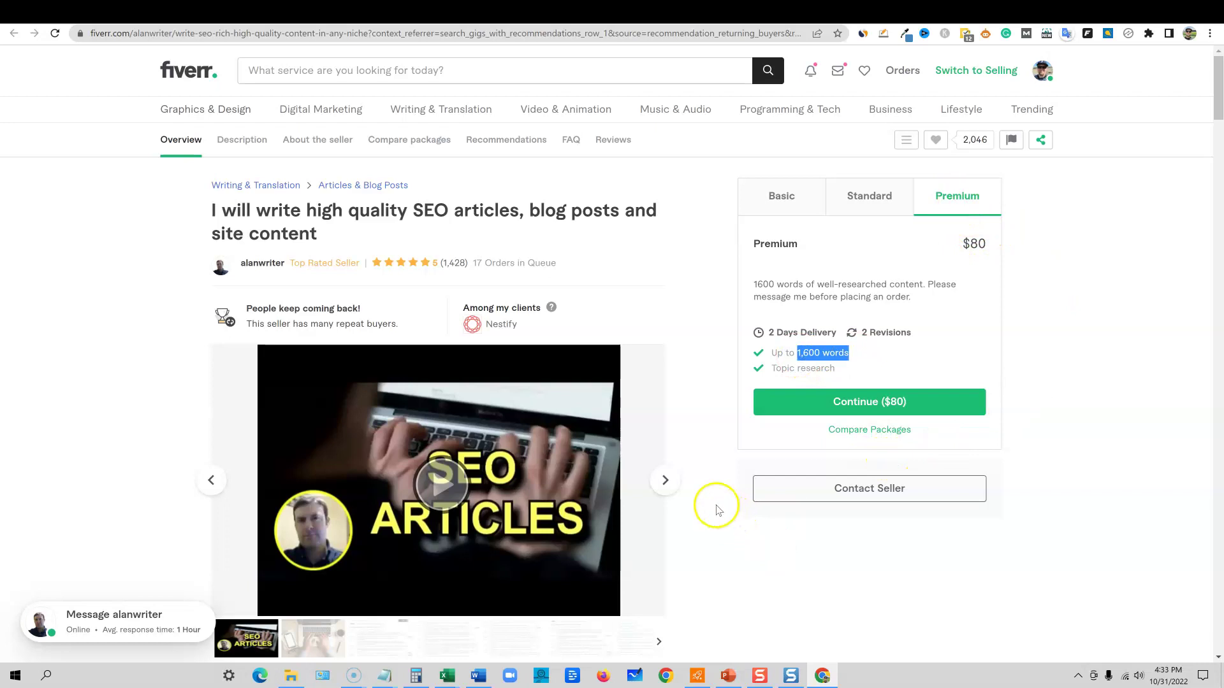
mouse_move(607, 125)
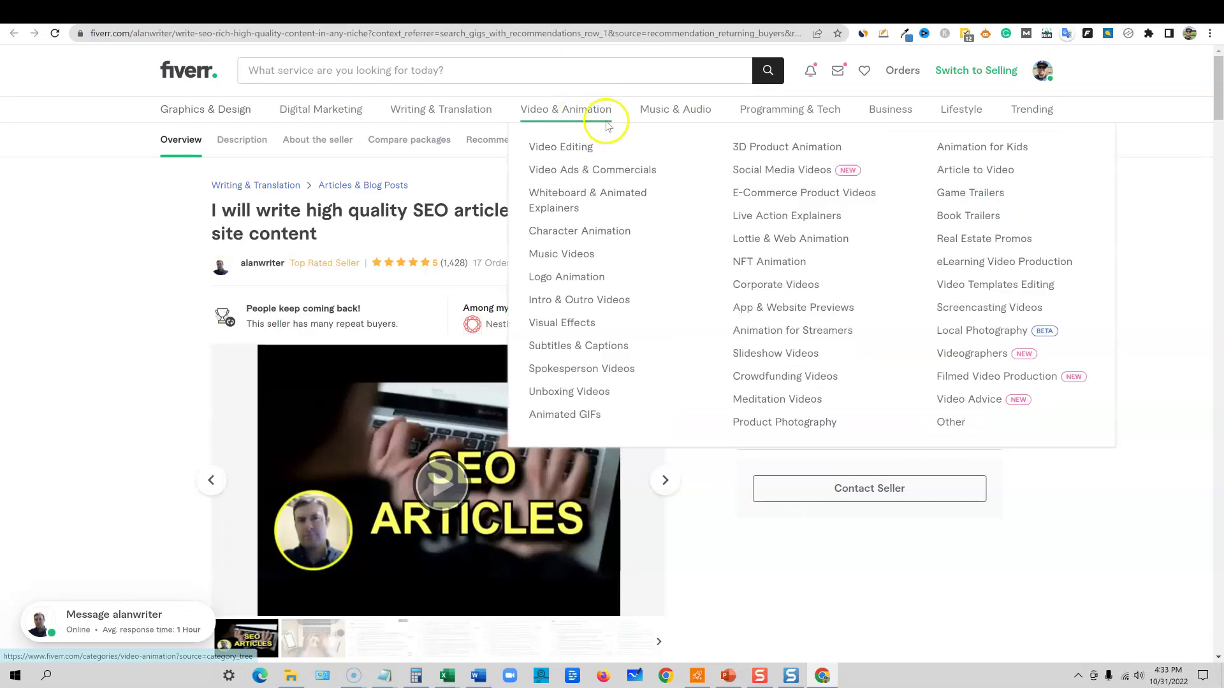
- Back in the Scalenut draft, regenerate the 8 Basketball Power Dribbling Drills section
left_click(560, 10)
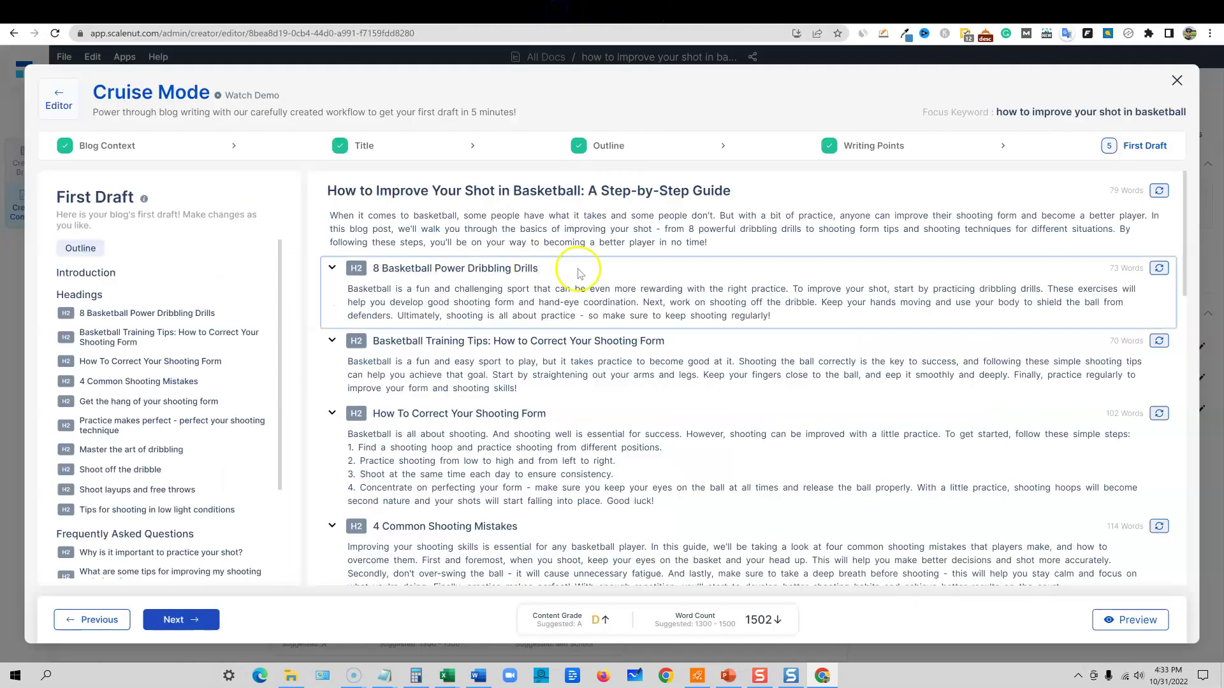
scroll(570, 424, "down", 15)
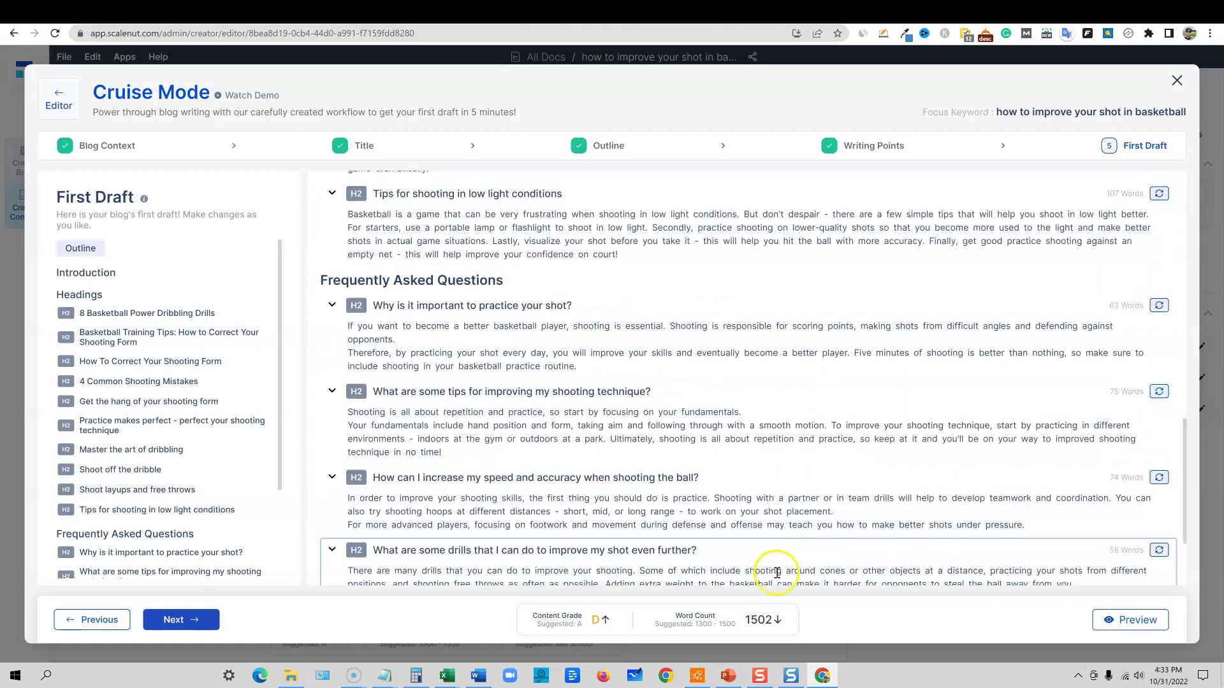
mouse_move(768, 619)
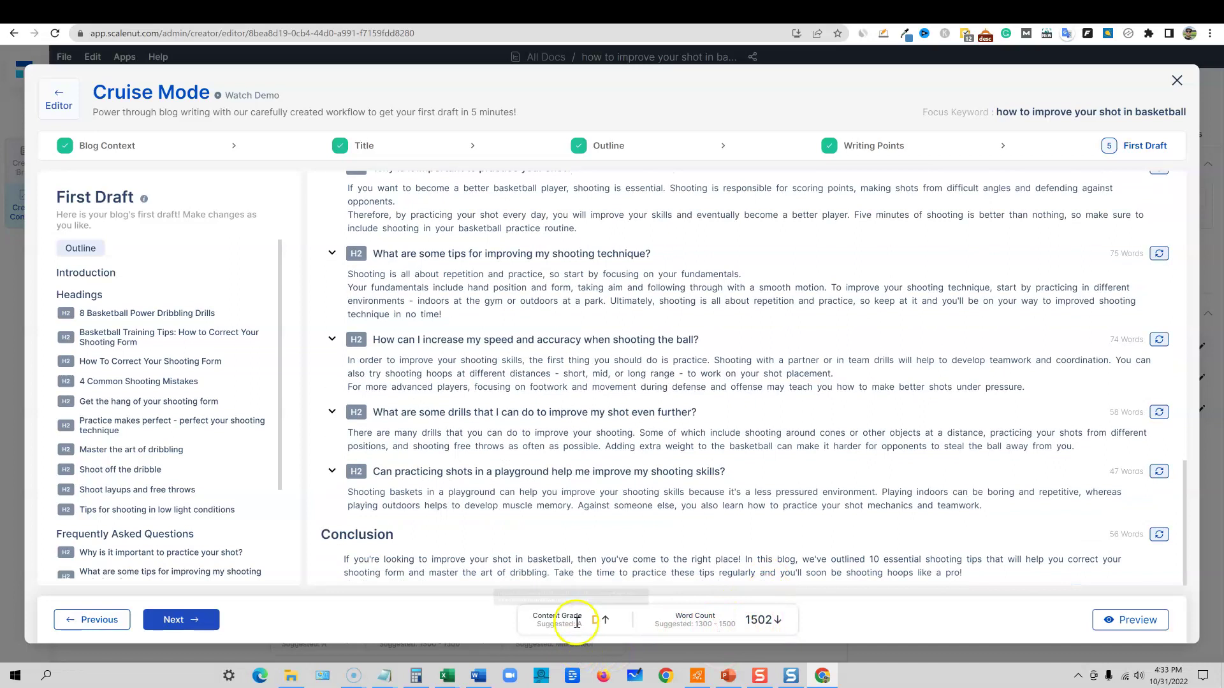
mouse_move(582, 615)
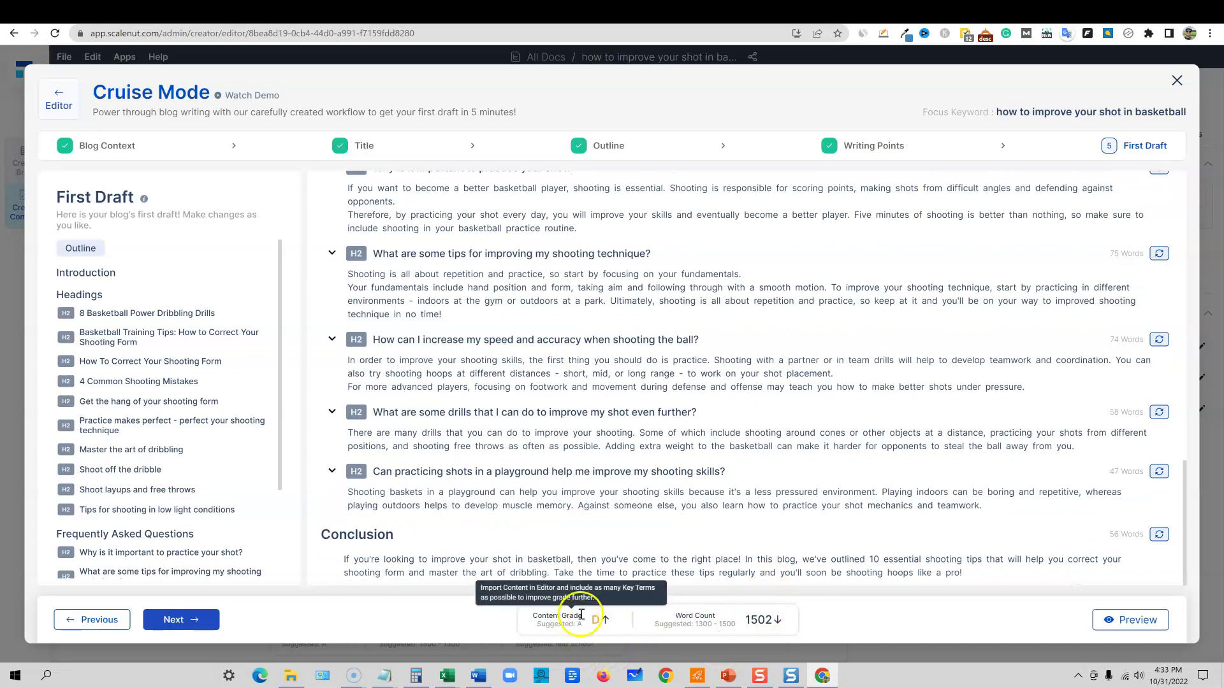
scroll(702, 531, "up", 3)
left_click(735, 531)
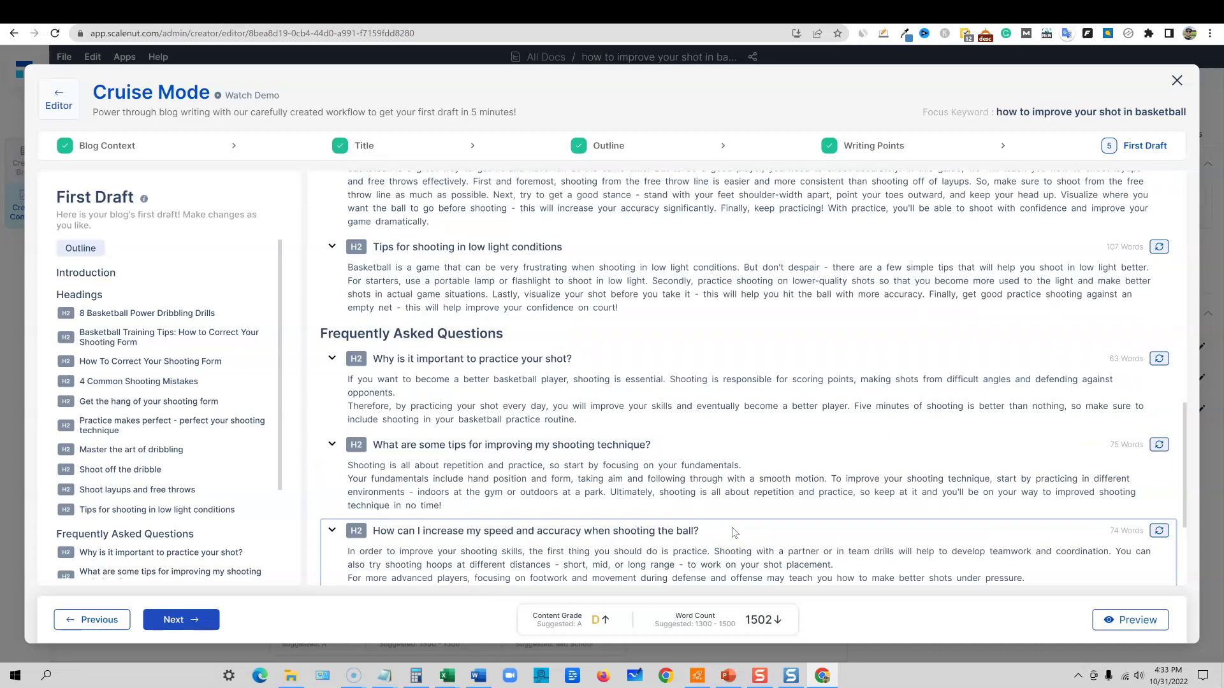
scroll(842, 488, "up", 20)
left_click(515, 355)
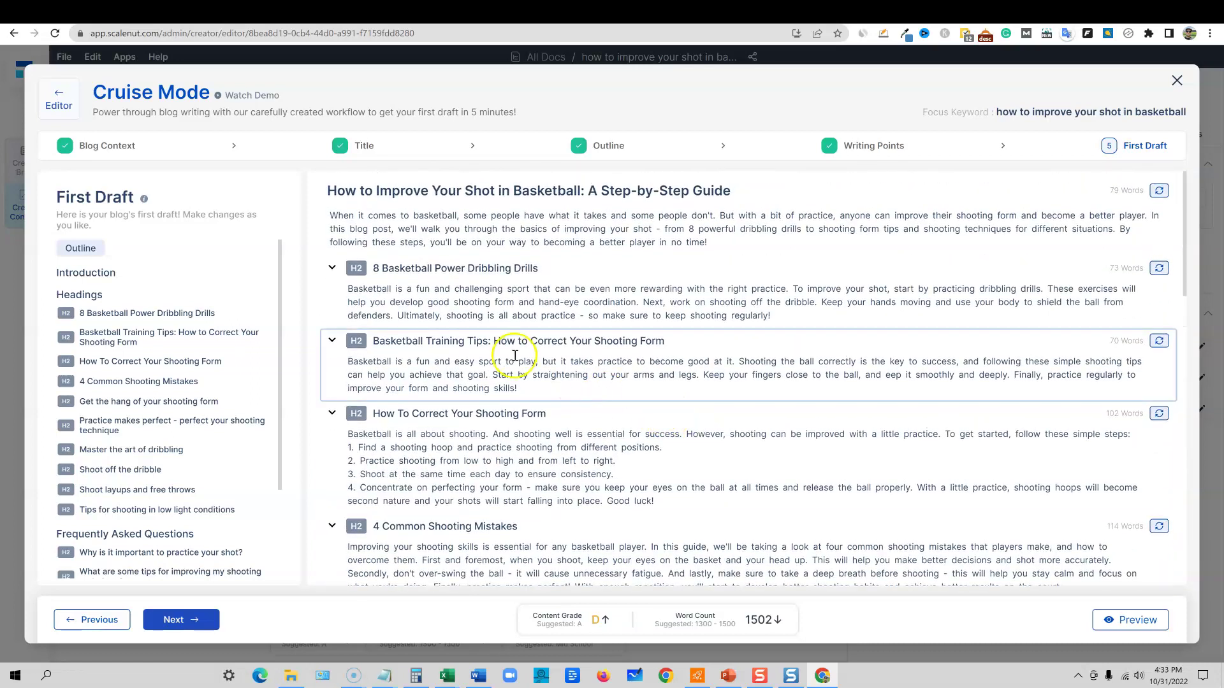
left_click(383, 303)
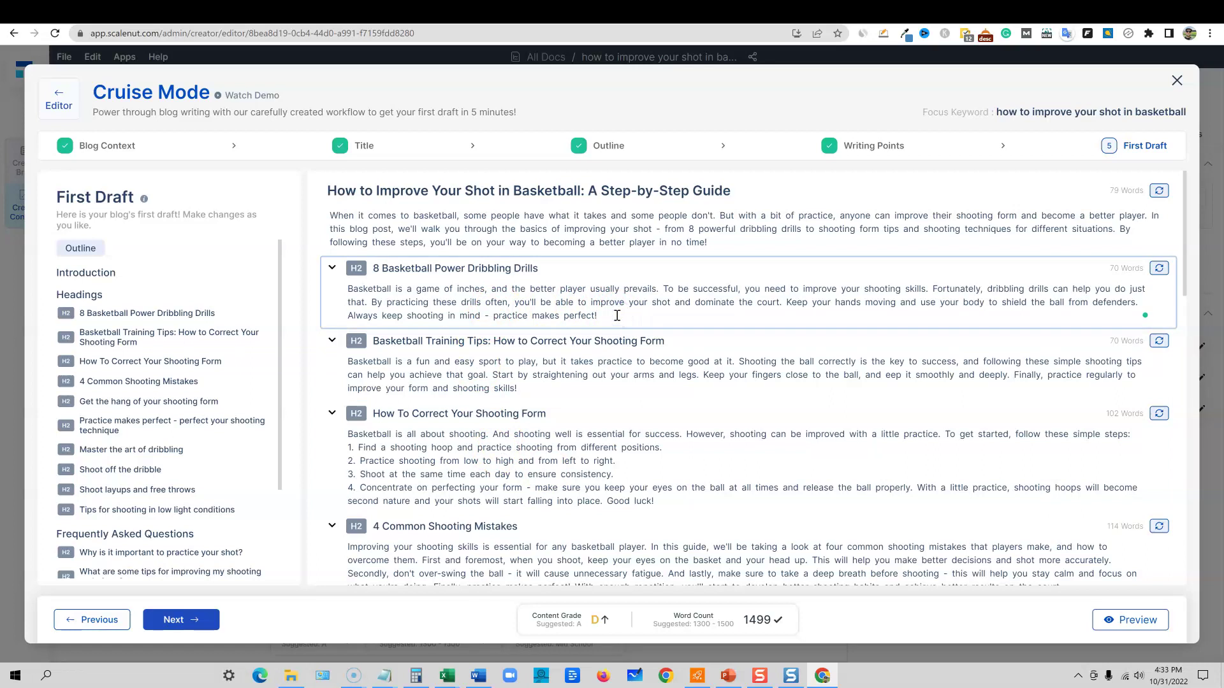
- Add a short closing line to the Dribbling Drills paragraph and preview the 1,505-word draft
type("te inside here as well.")
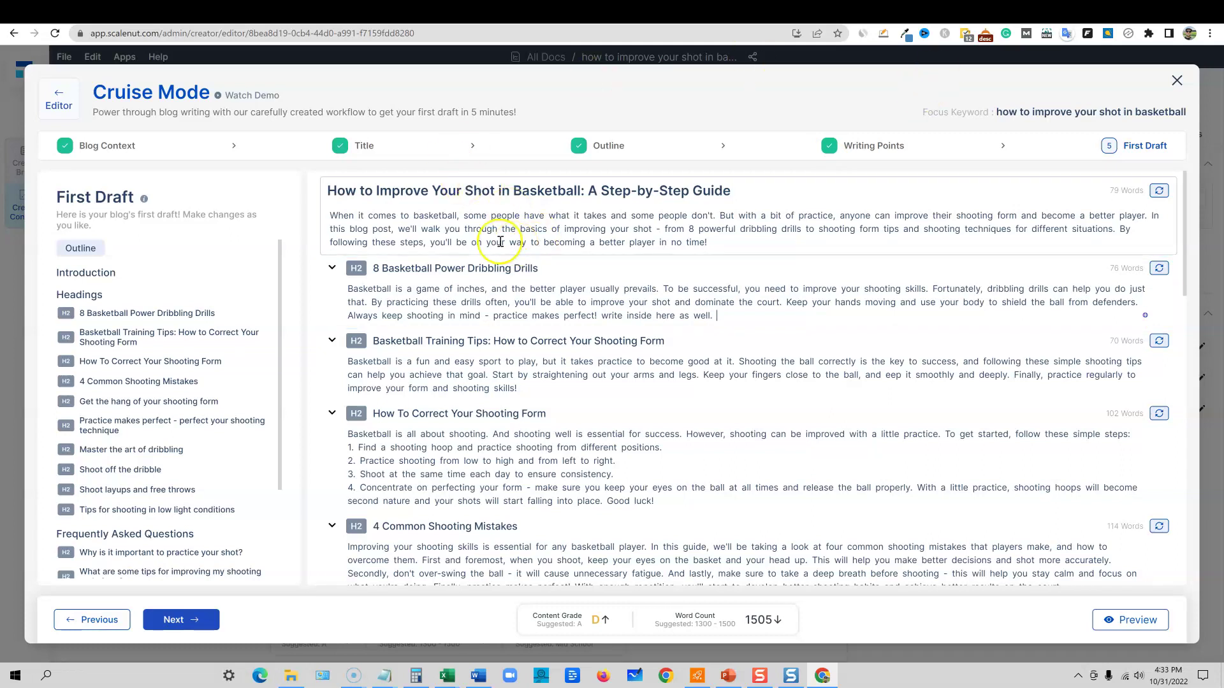
left_click_drag(778, 290, 929, 303)
scroll(747, 446, "down", 4)
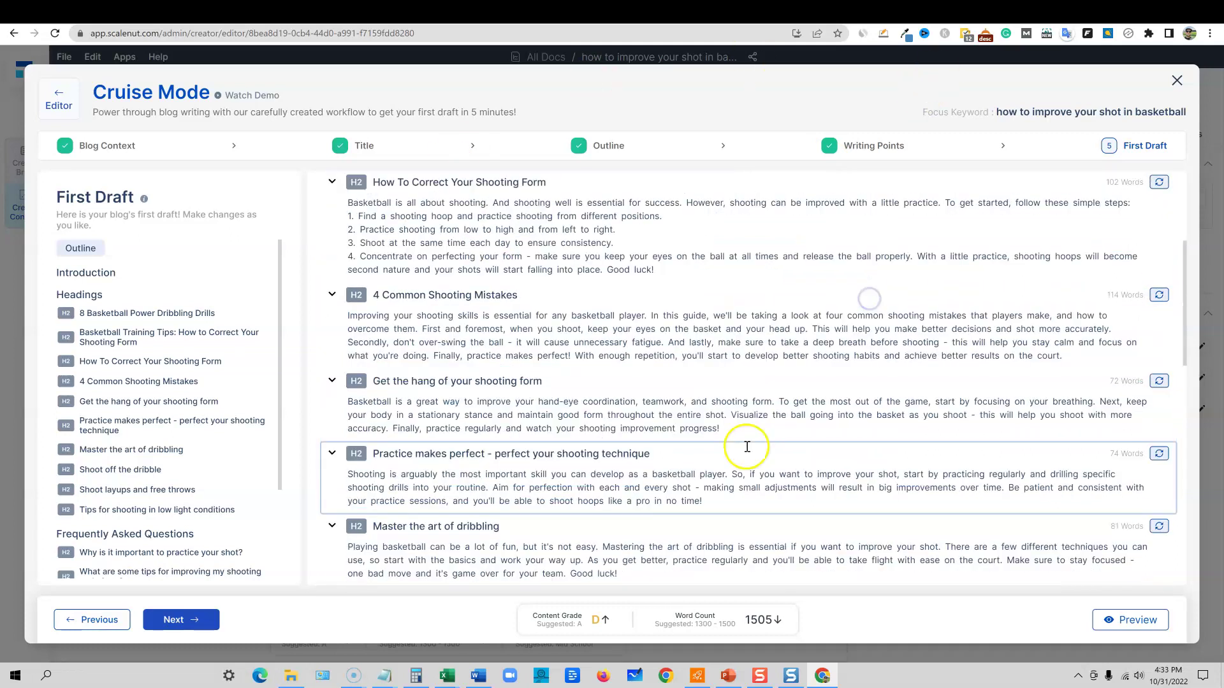
scroll(747, 446, "down", 10)
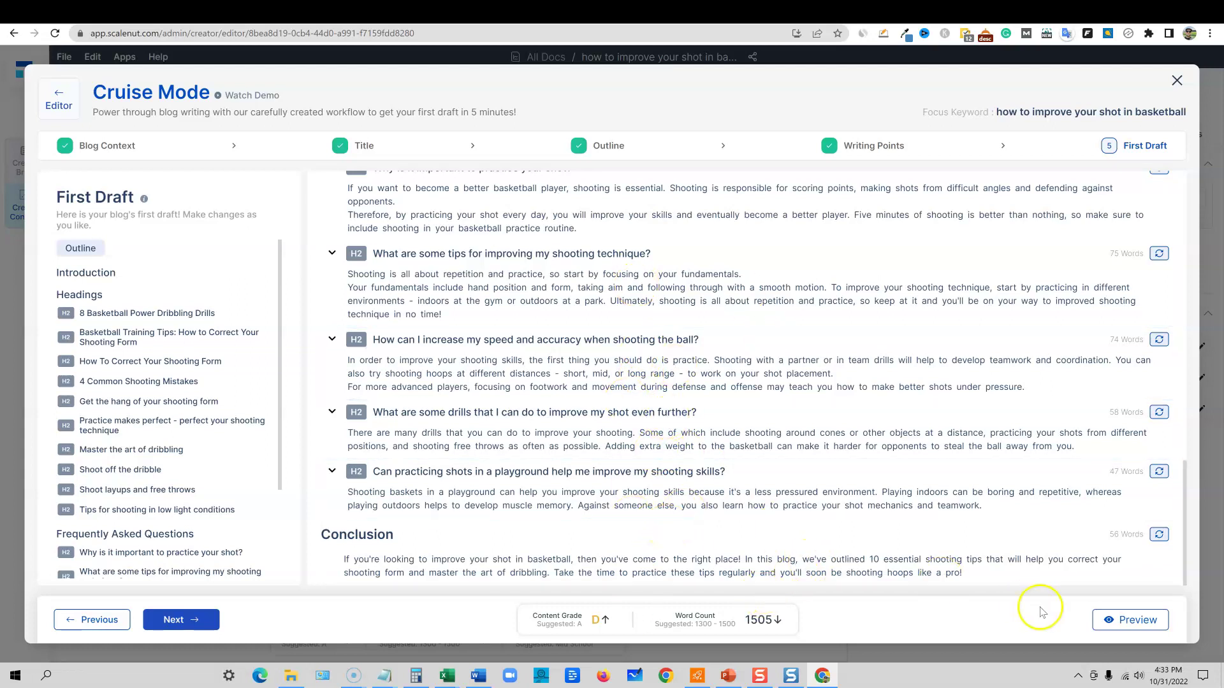
left_click(173, 620)
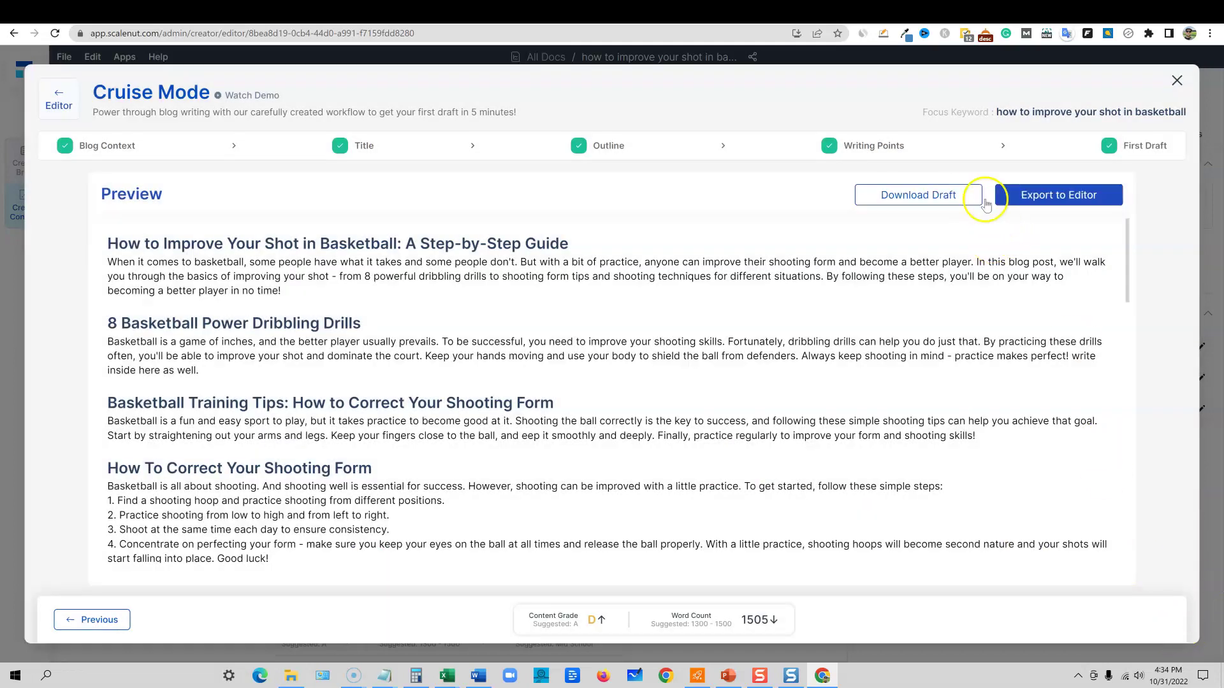
- Download the draft in Word .doc format as scalenutDraft.doc, then start a new browser tab
left_click(1071, 203)
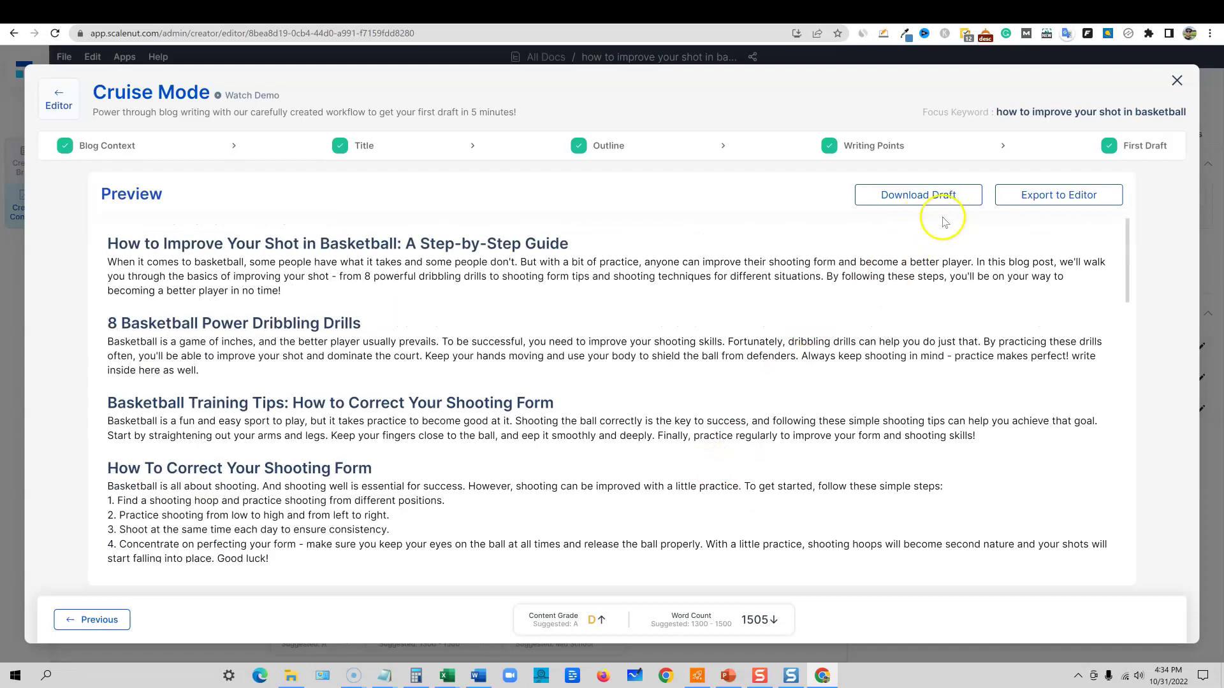
left_click(943, 201)
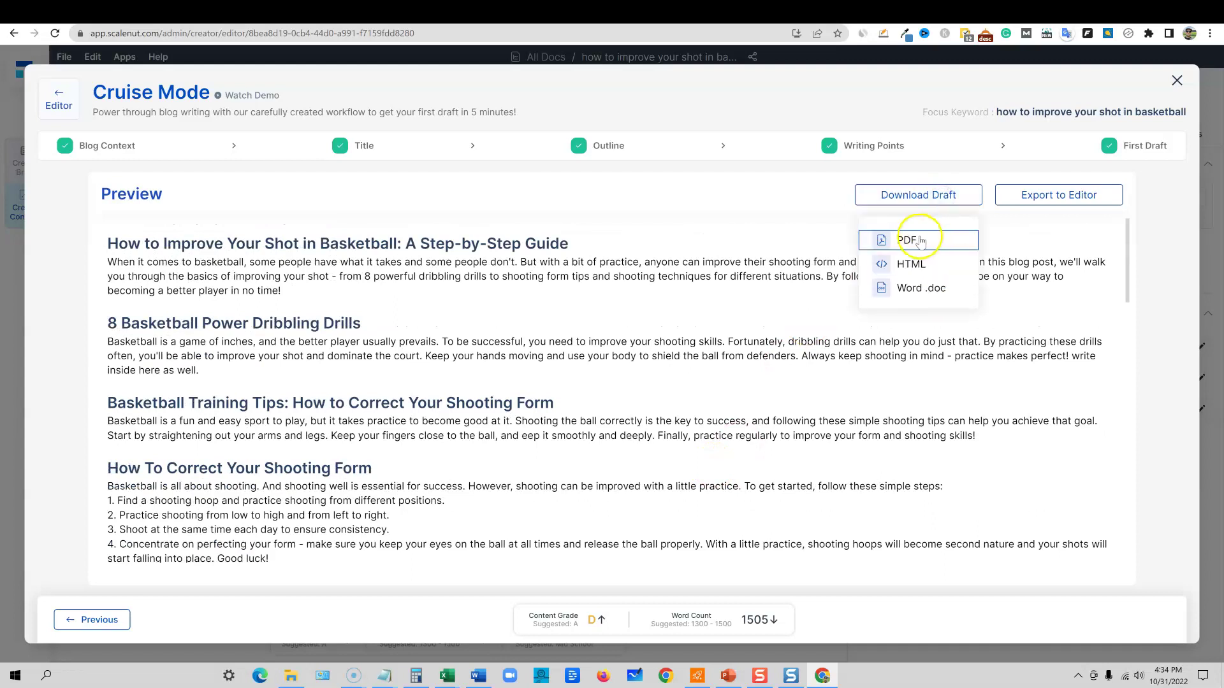
left_click(928, 295)
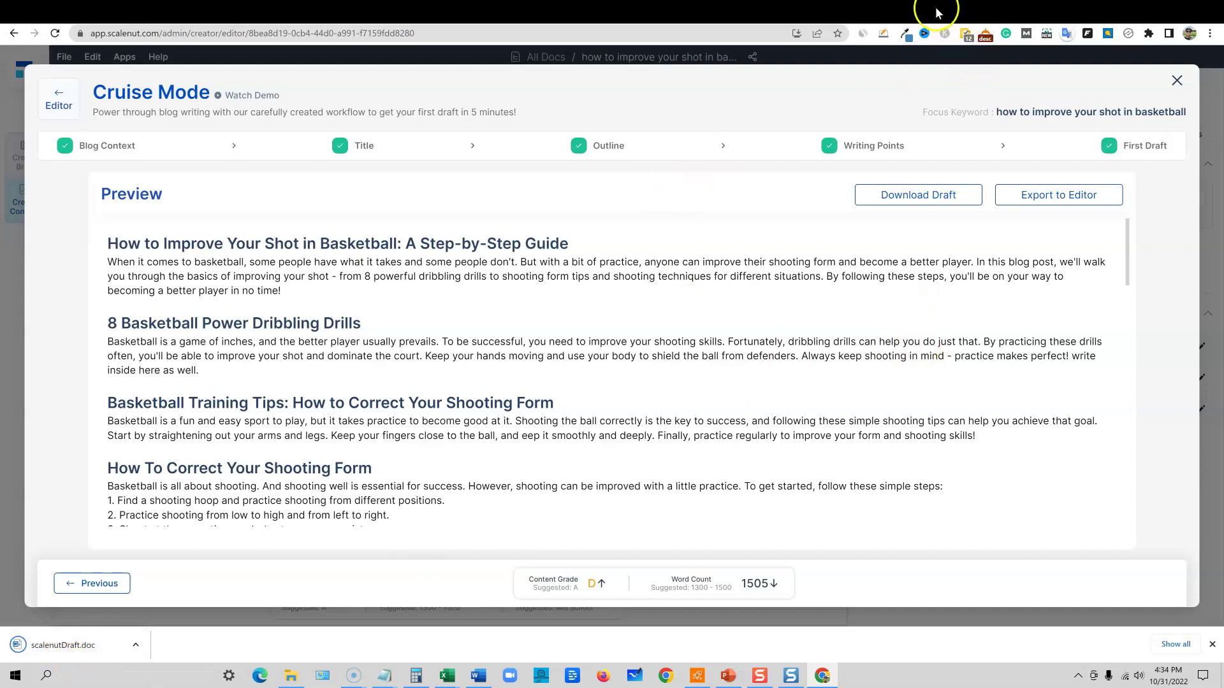
left_click(855, 24)
- Load Grammarly, create a new untitled document, and open the downloaded scalenutDraft.doc
left_click(760, 32)
type("gra")
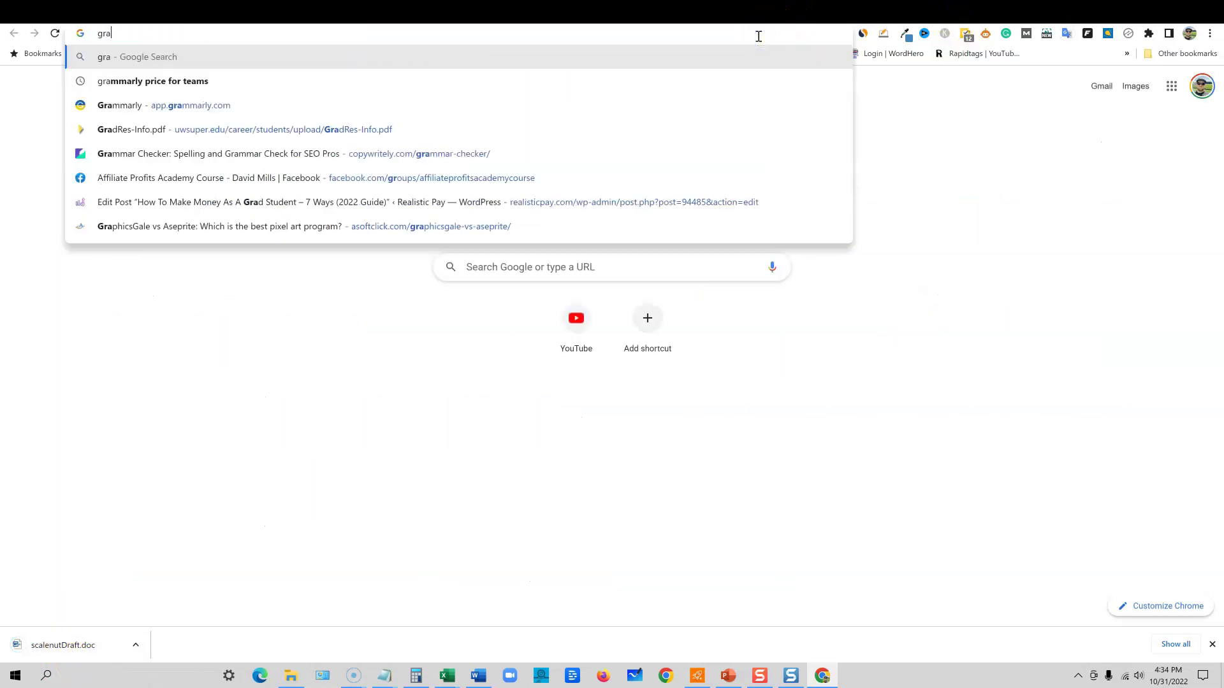
key("Return")
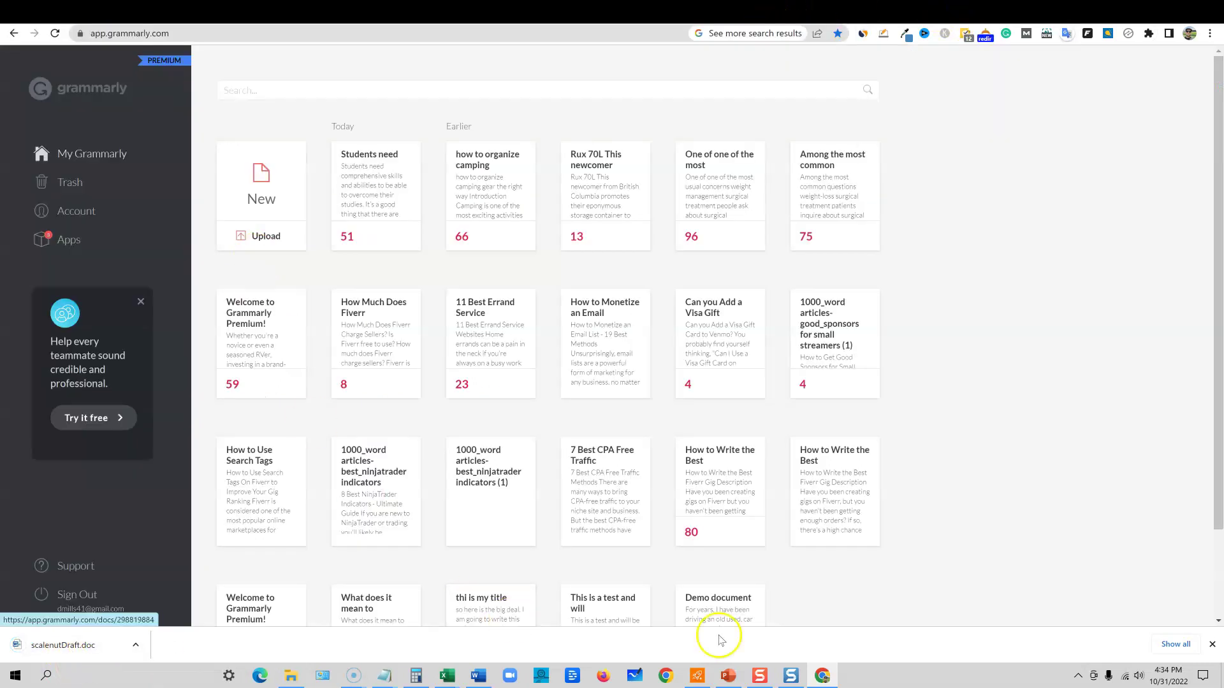
left_click(261, 190)
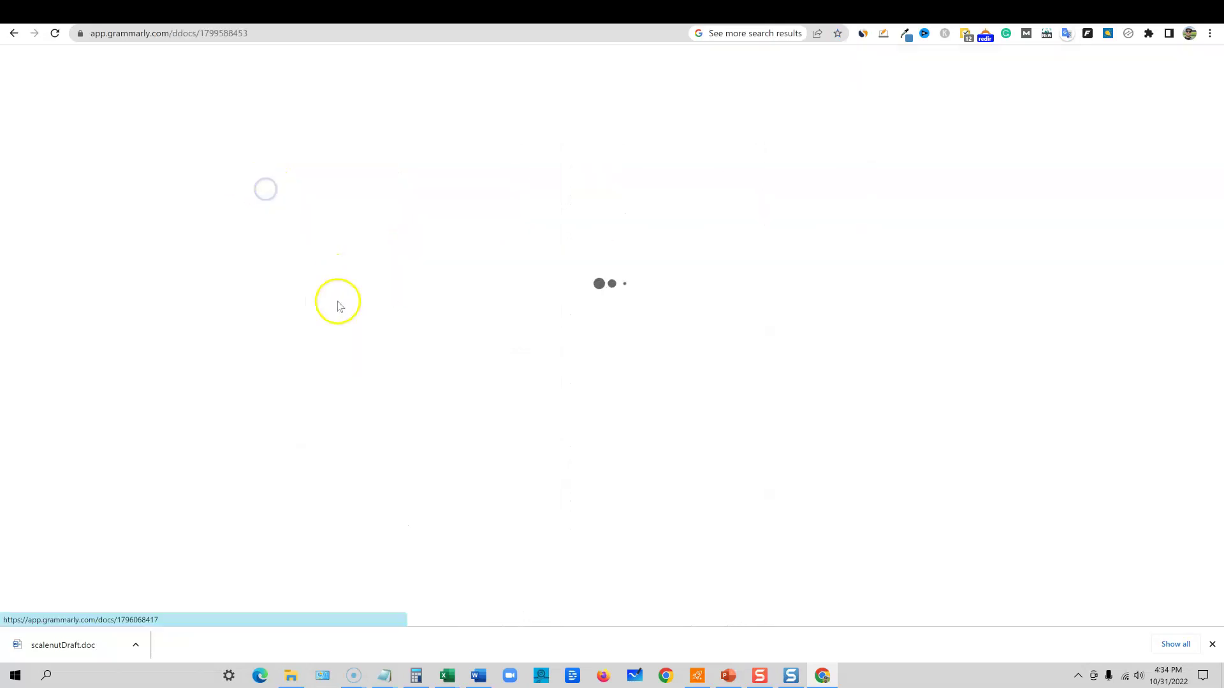
left_click(99, 645)
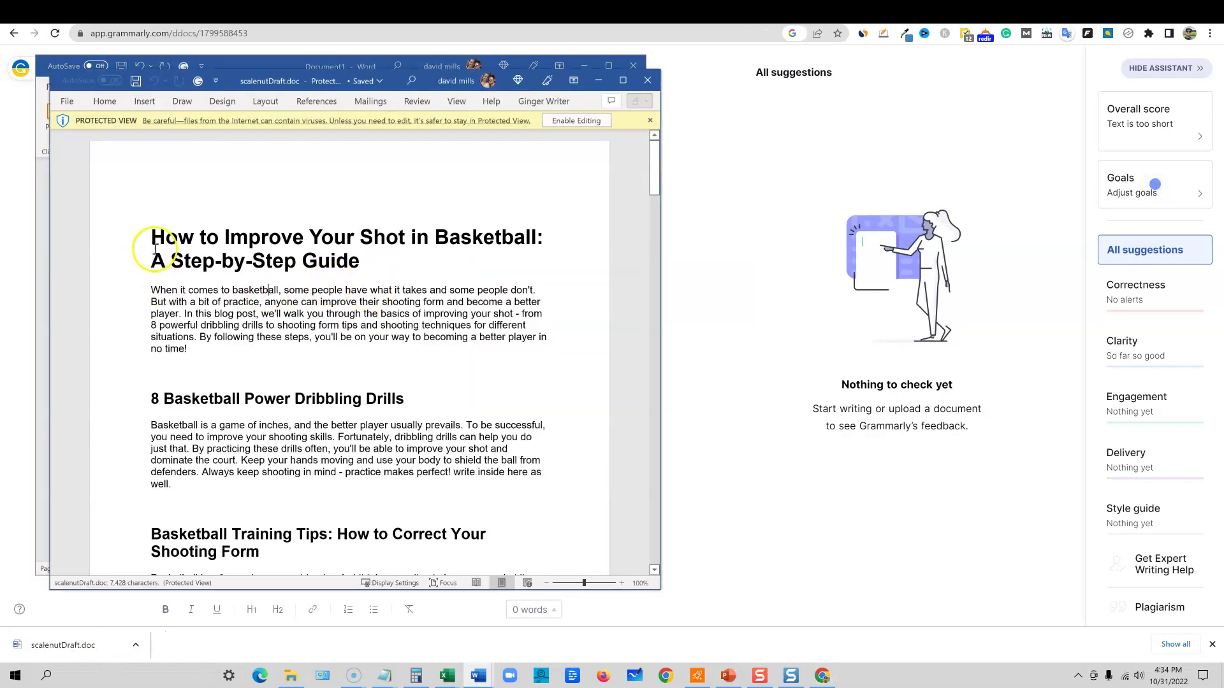
- Select the full 1,531-word basketball draft in Word and switch back to Grammarly
key("ctrl+a")
key("ctrl+c")
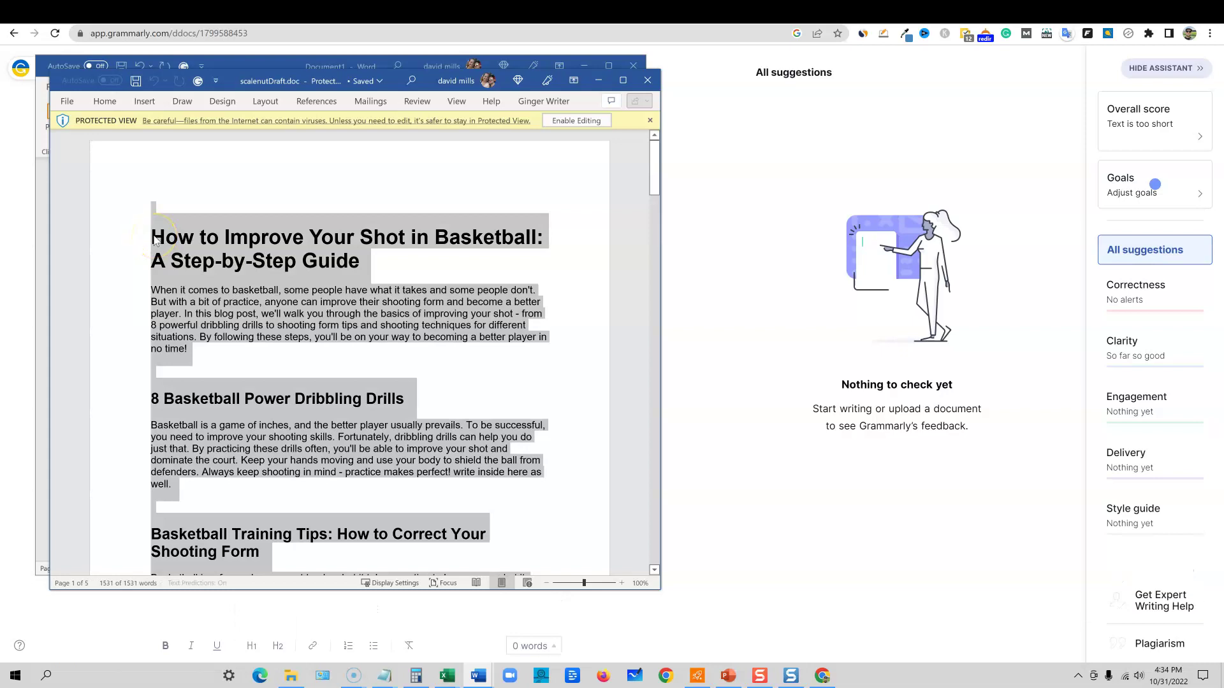
scroll(451, 355, "down", 4)
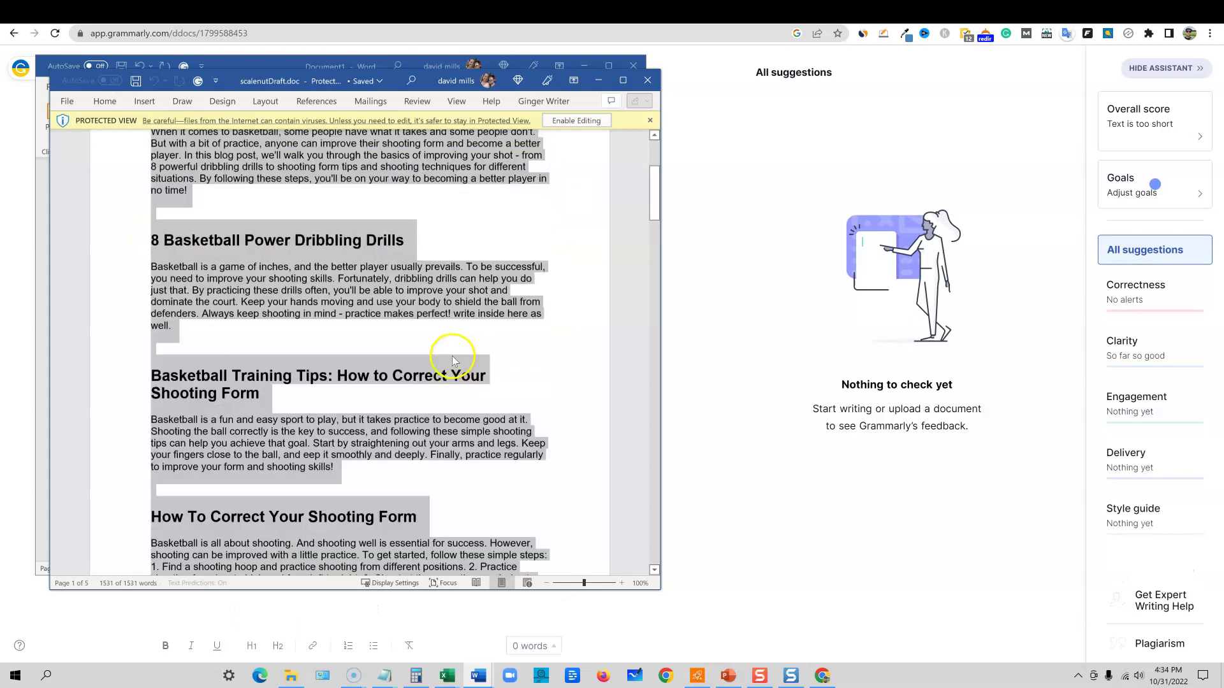
scroll(555, 306, "up", 3)
left_click(712, 223)
- Paste the copied basketball draft into the empty Grammarly document
left_click(292, 146)
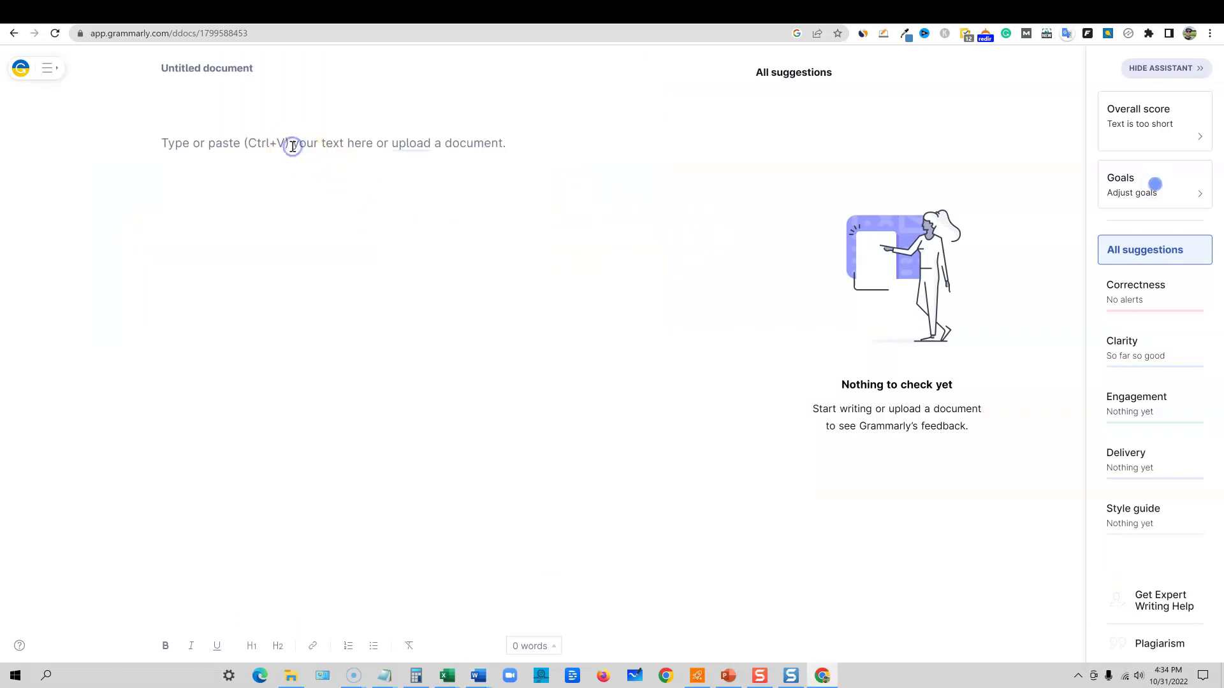
key("ctrl+v")
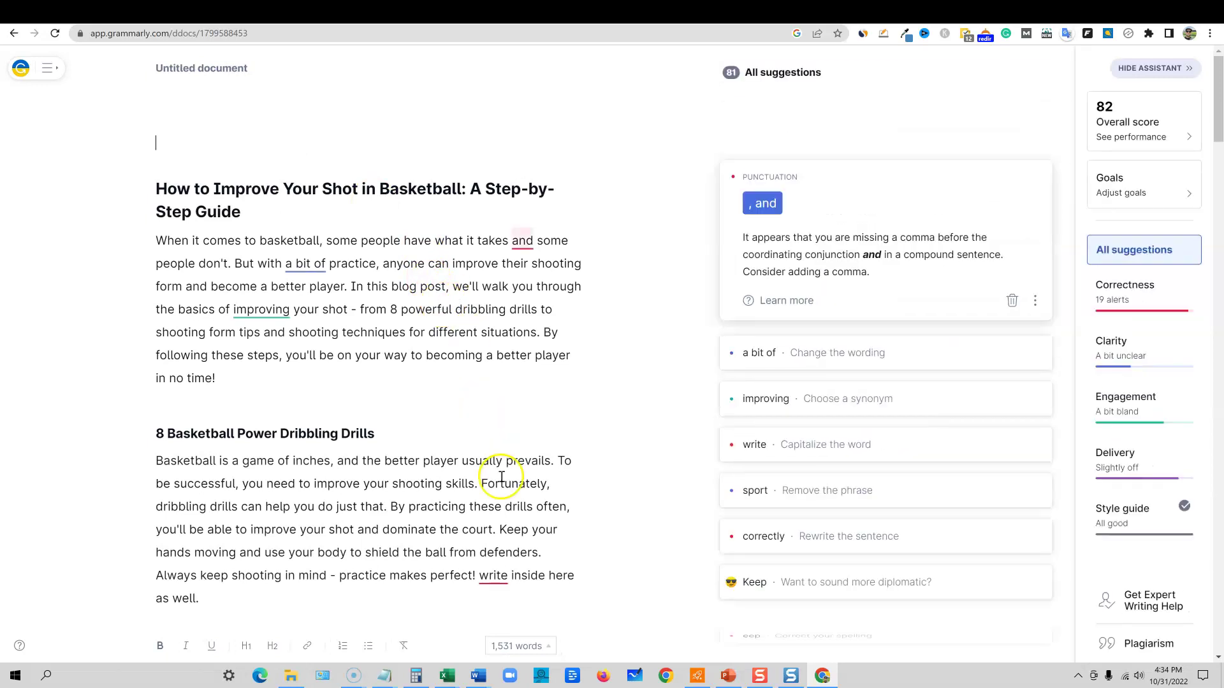
scroll(488, 442, "down", 1)
scroll(489, 442, "up", 1)
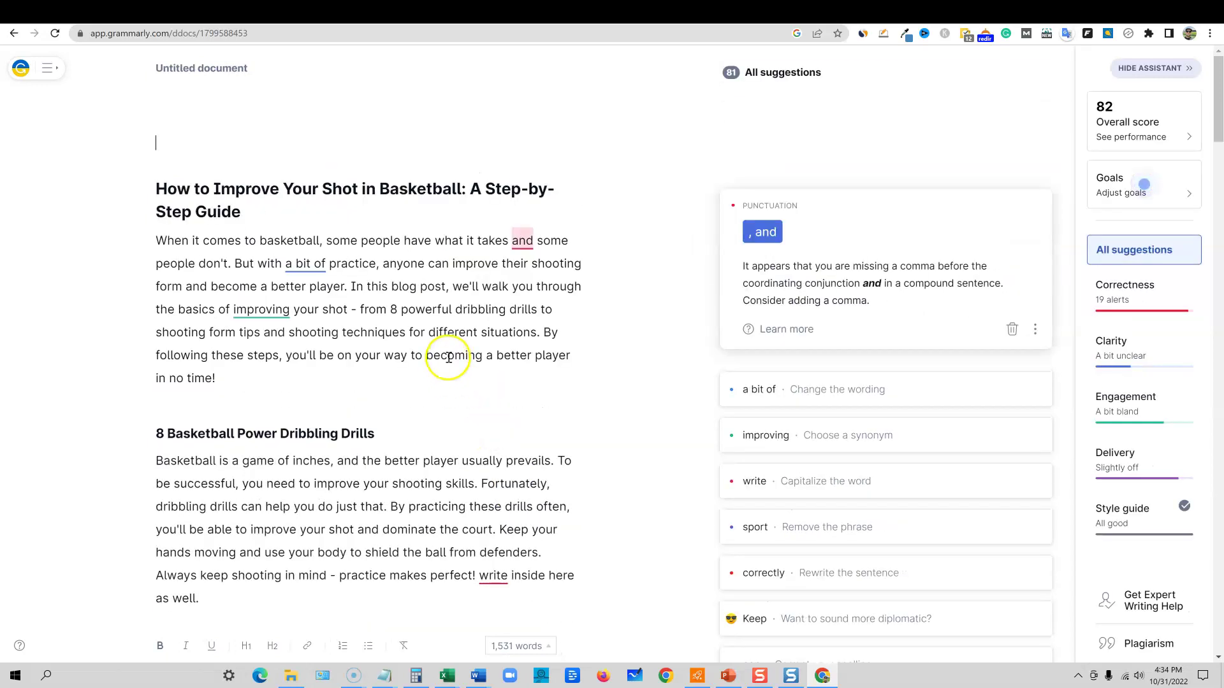
- Run the plagiarism check and review the online sources matching 7% of the text
left_click(1151, 643)
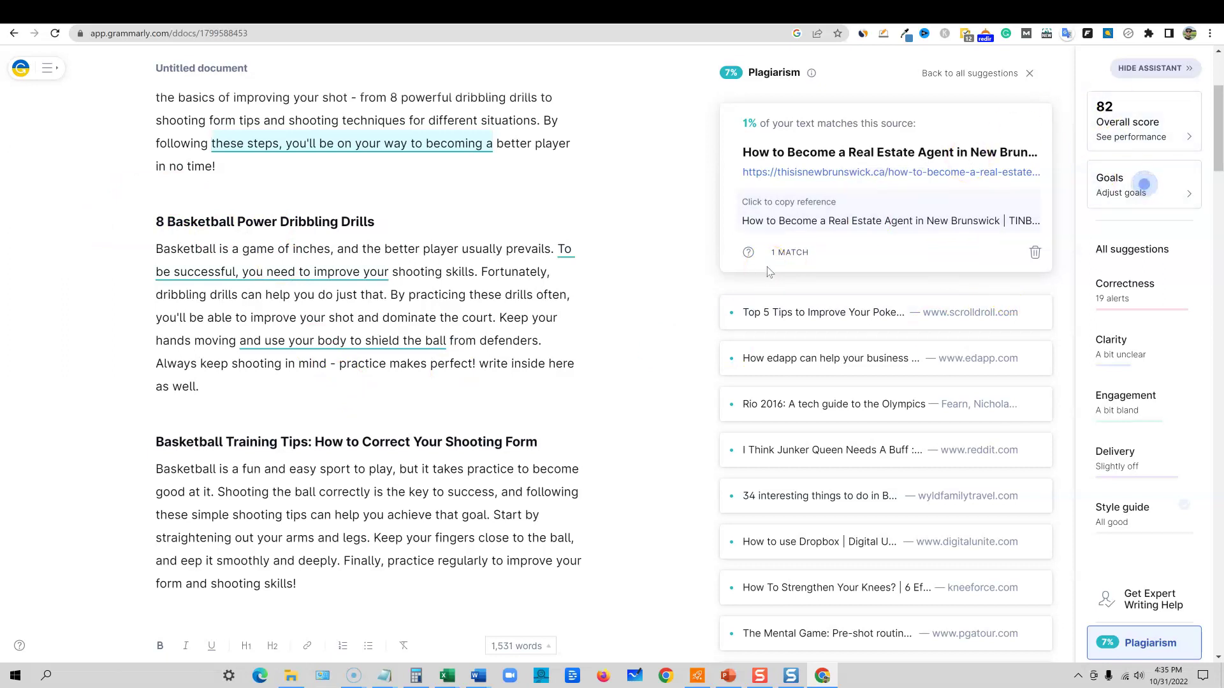
scroll(578, 335, "up", 3)
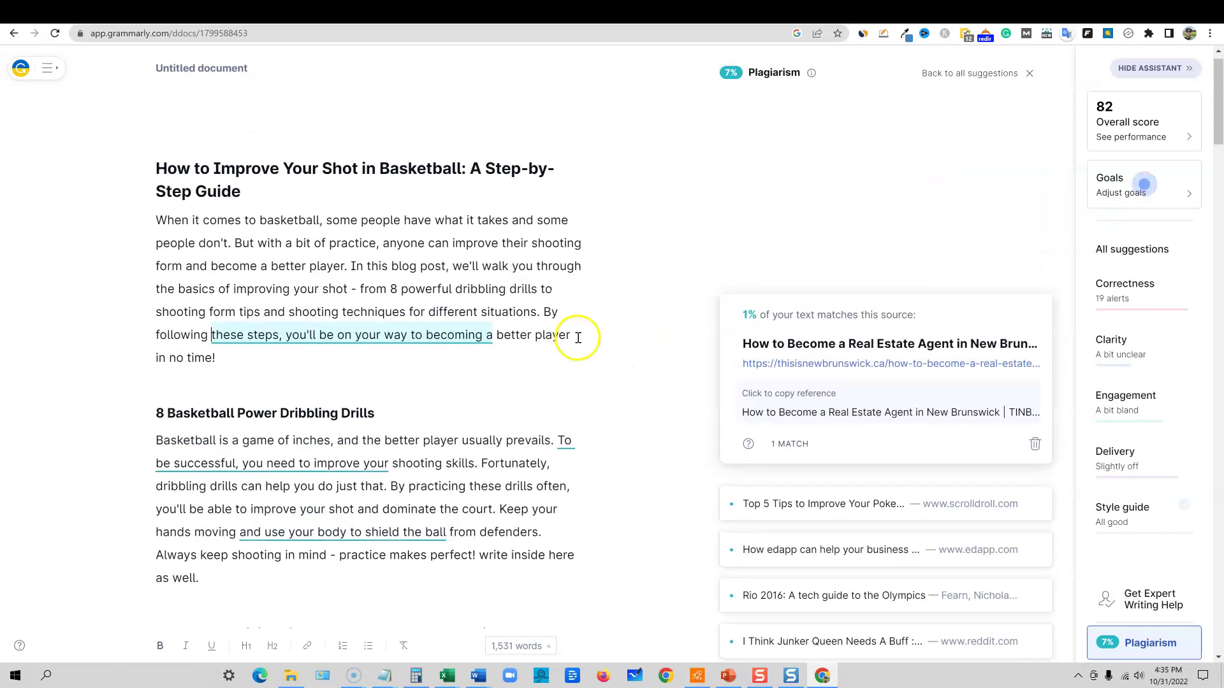
scroll(577, 338, "down", 3)
scroll(696, 290, "up", 3)
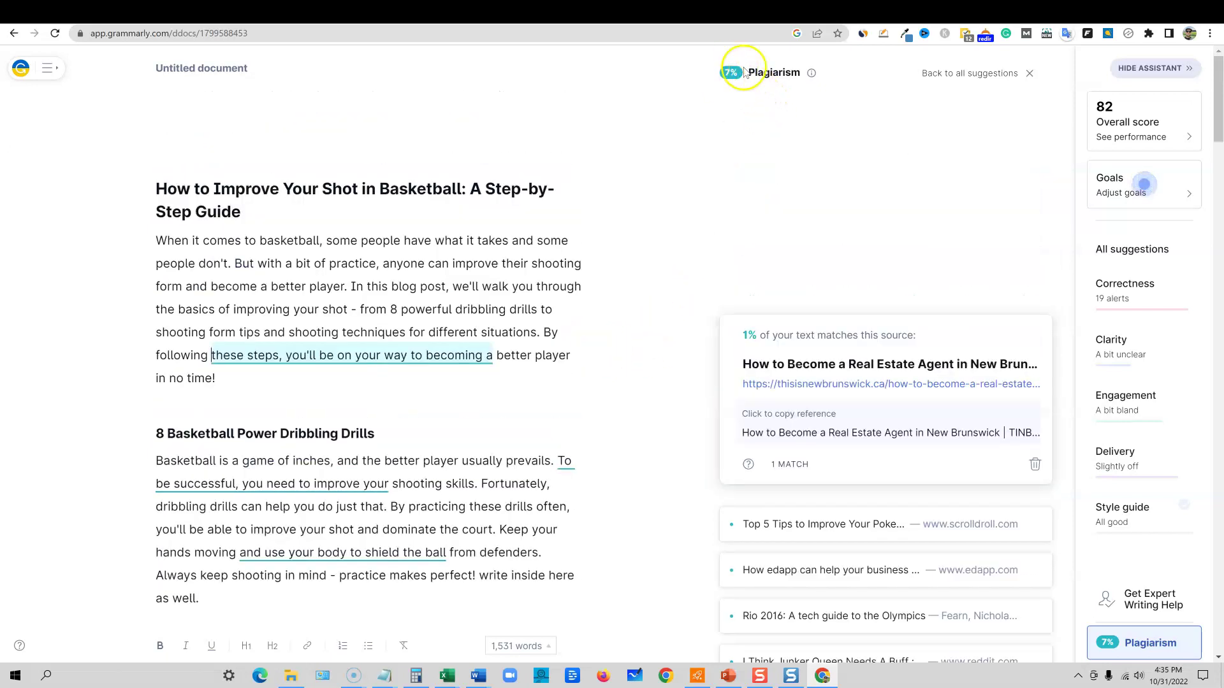
left_click(487, 243)
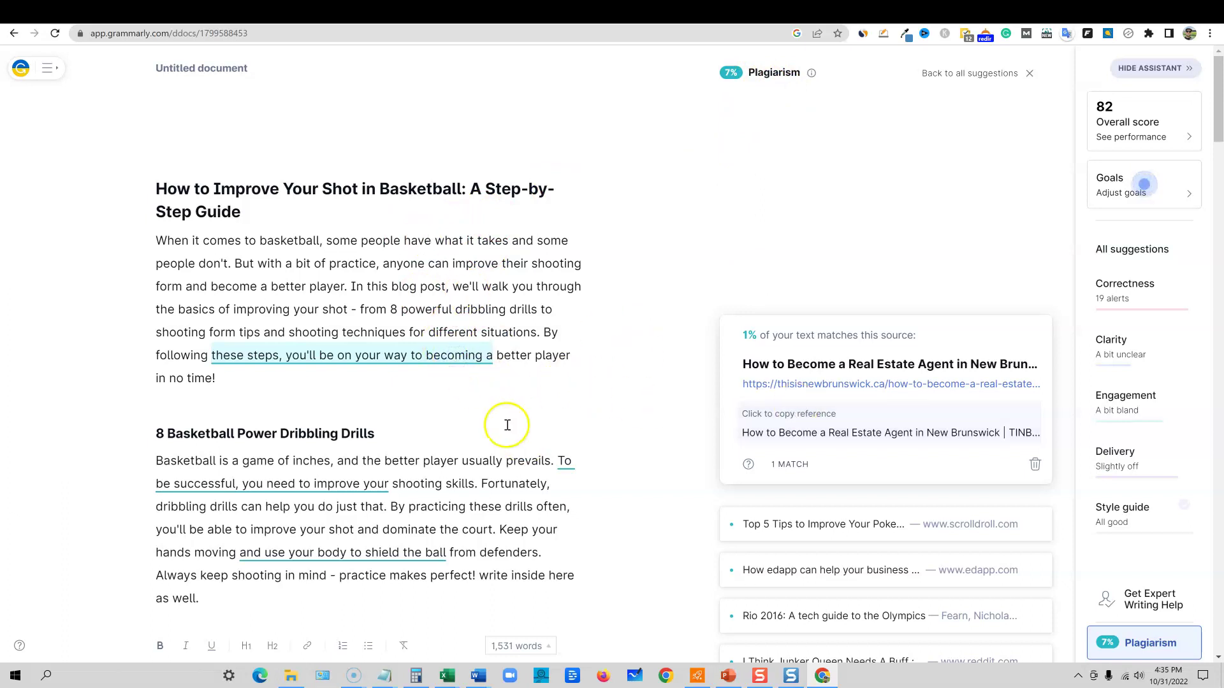
scroll(366, 368, "down", 3)
left_click_drag(257, 163, 470, 164)
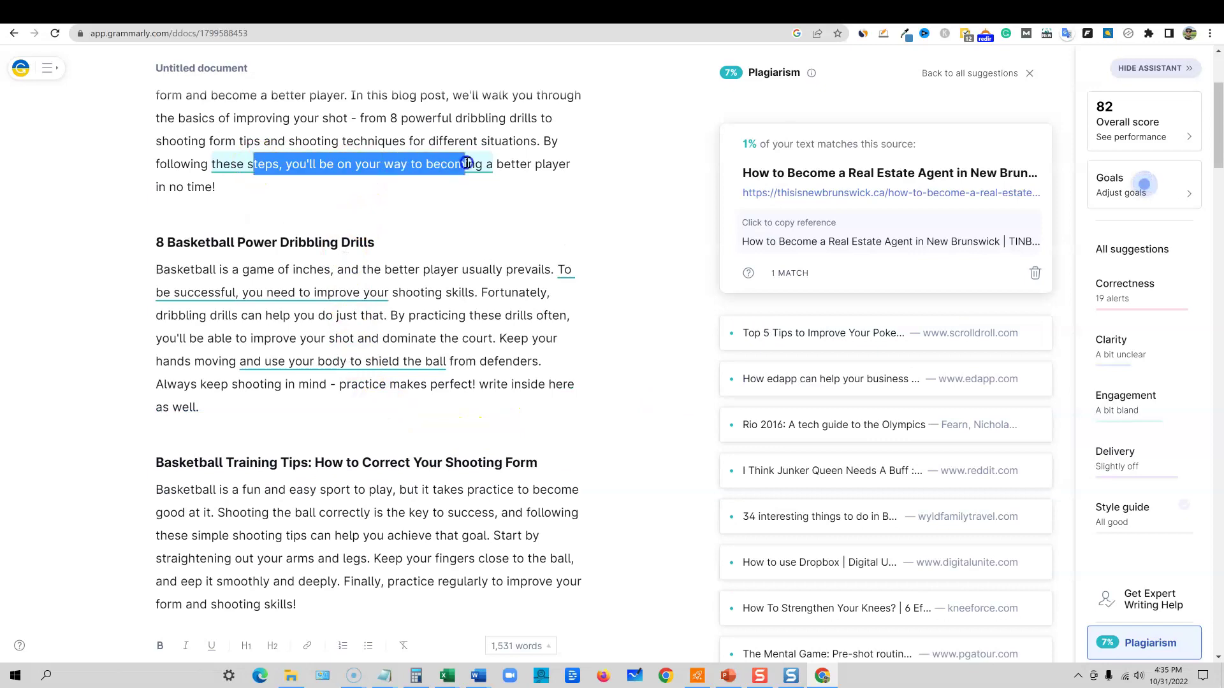
scroll(338, 294, "down", 3)
scroll(373, 472, "down", 15)
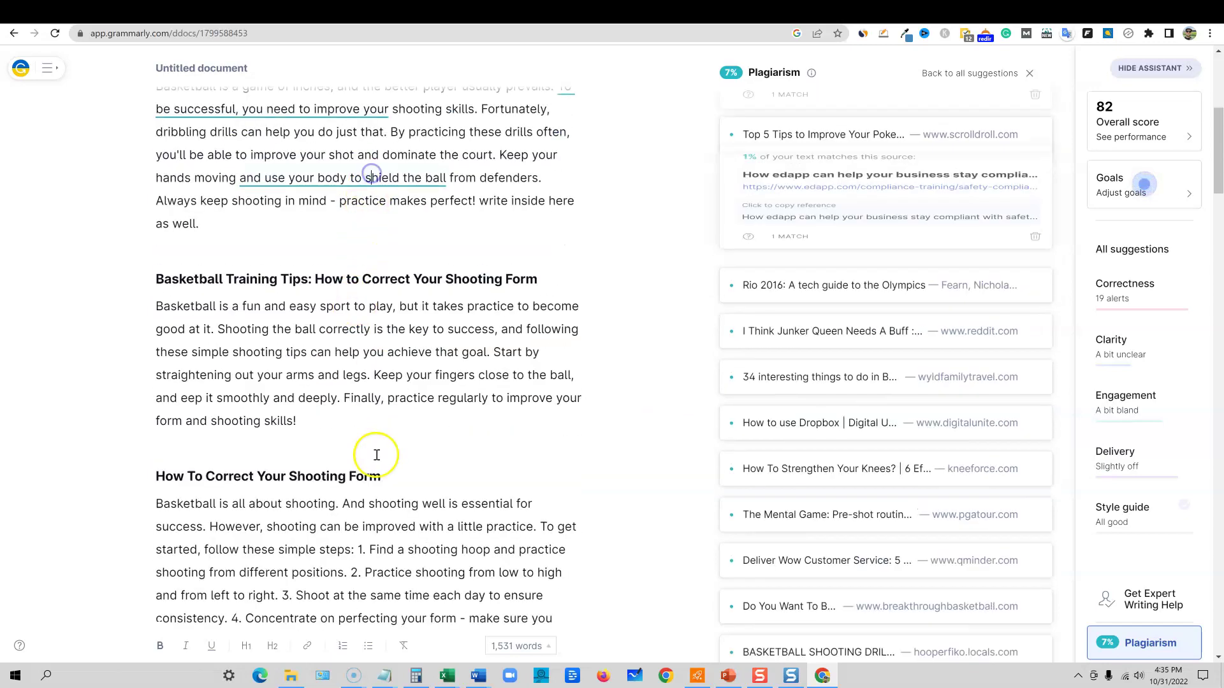
scroll(362, 487, "up", 15)
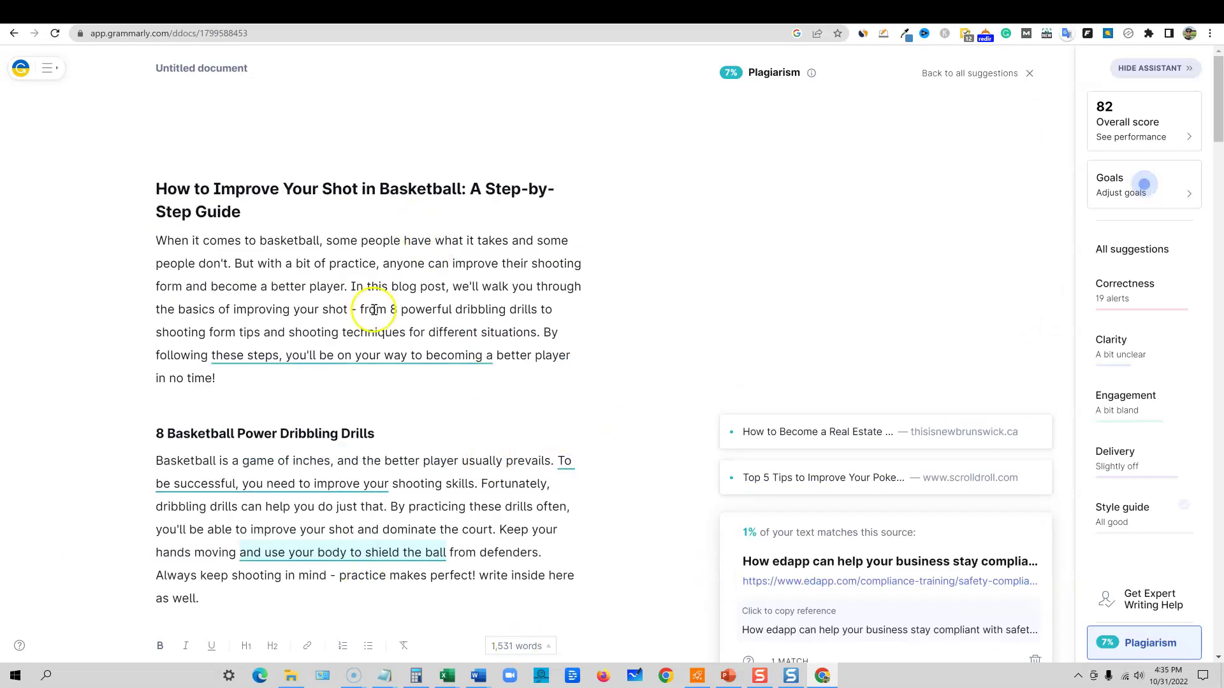
- View the word count, reading time and readability statistics, then scroll through the draft
left_click(514, 645)
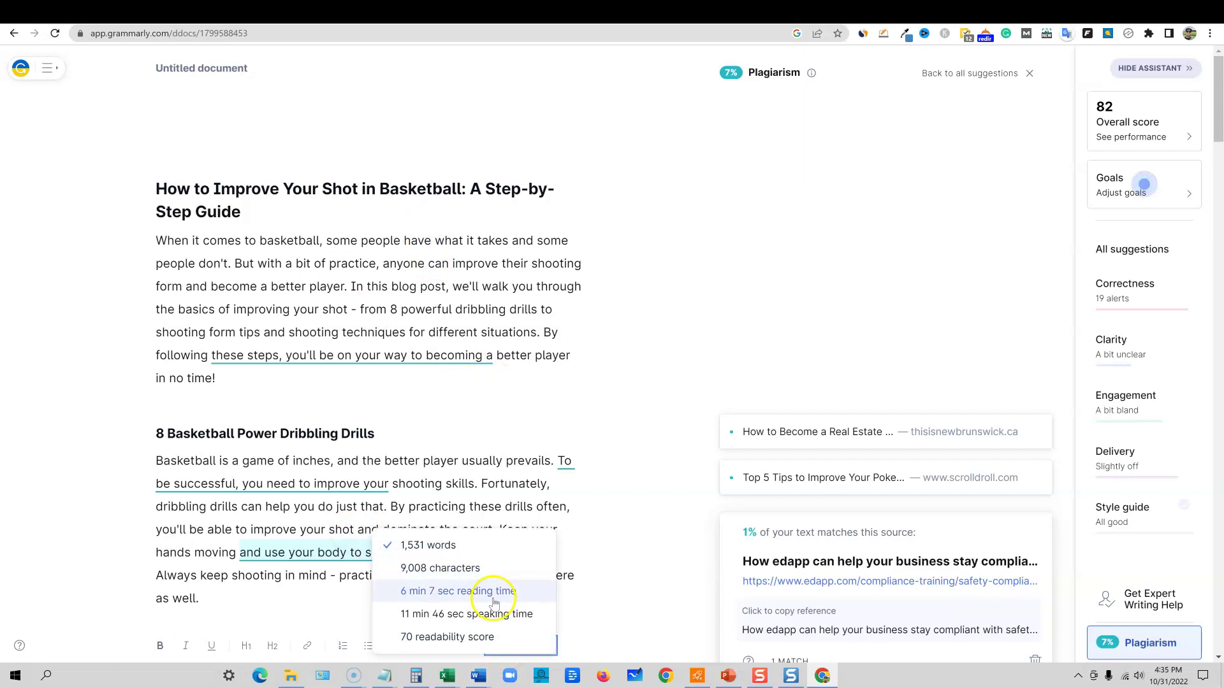
left_click(369, 404)
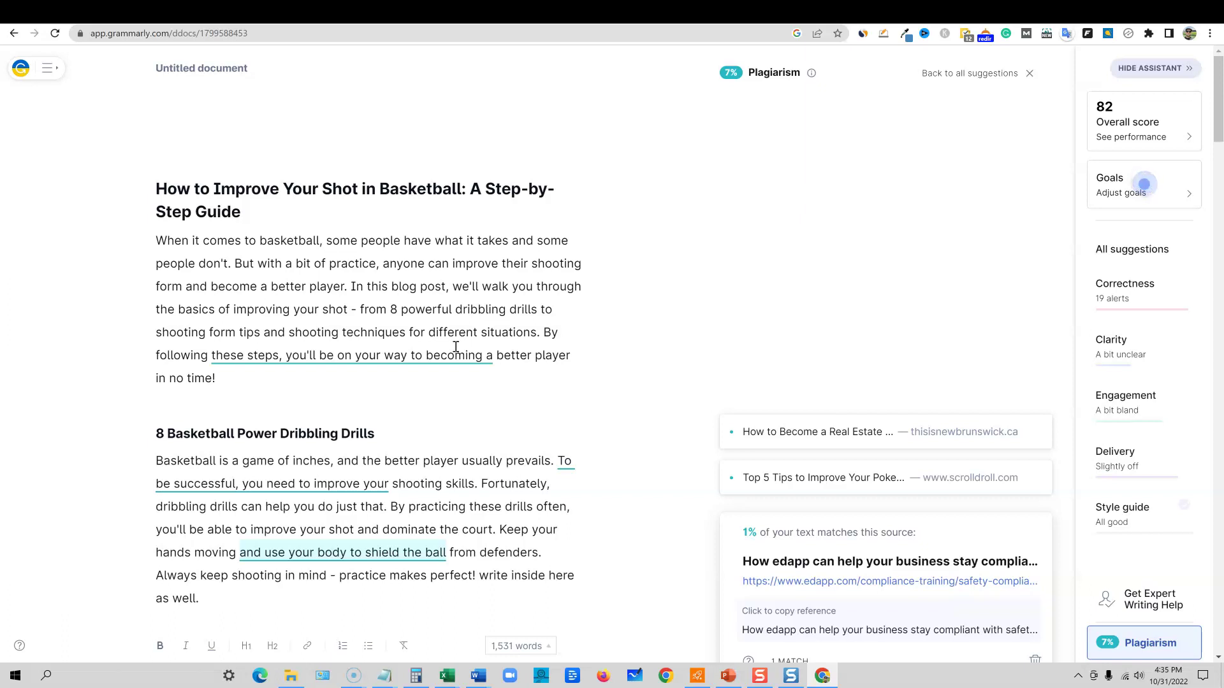
scroll(404, 333, "down", 7)
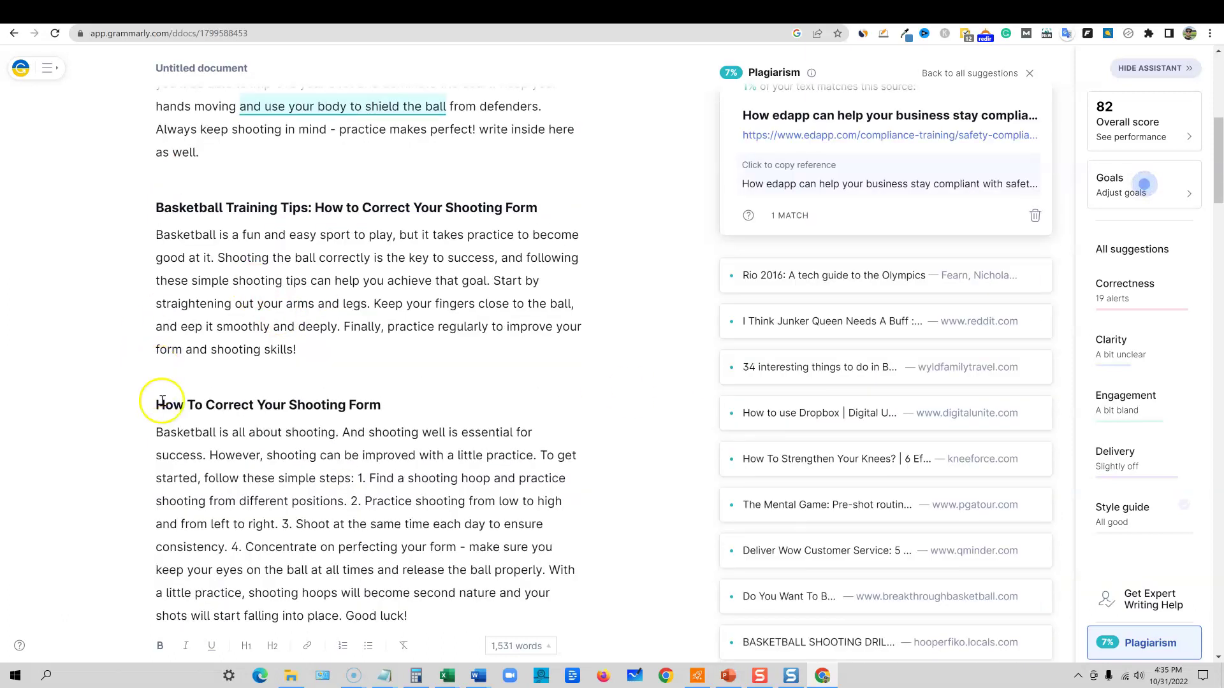
scroll(332, 421, "down", 6)
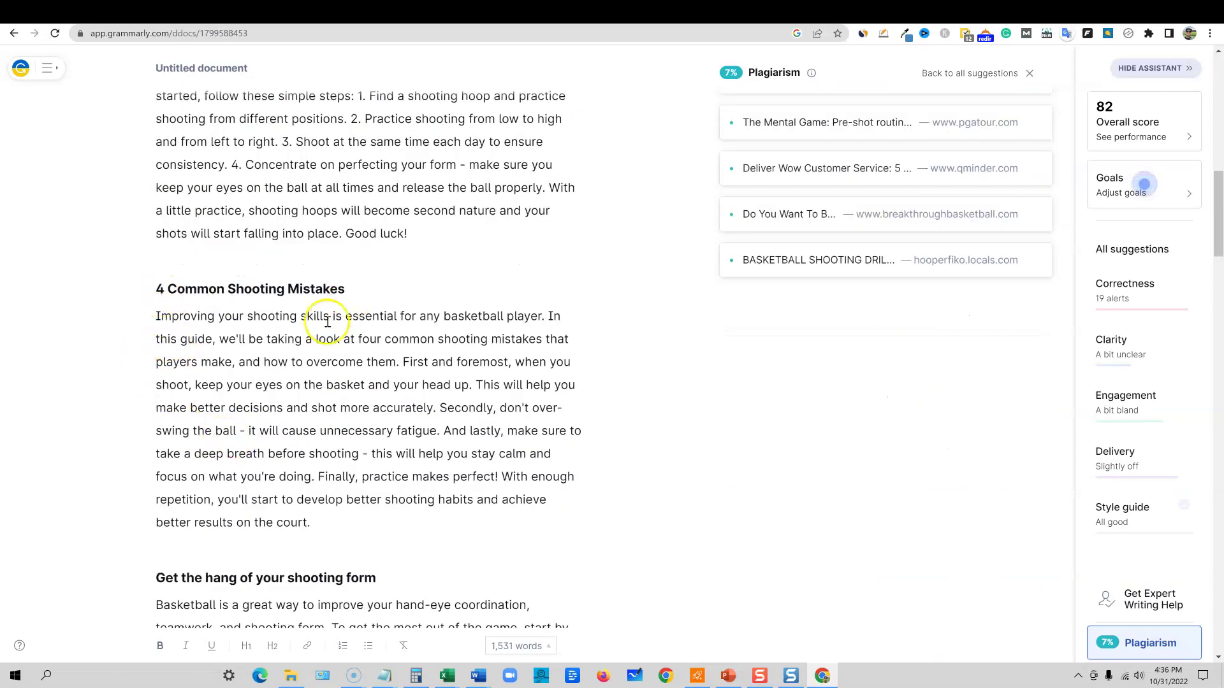
scroll(356, 317, "down", 5)
scroll(342, 390, "down", 5)
scroll(262, 457, "down", 20)
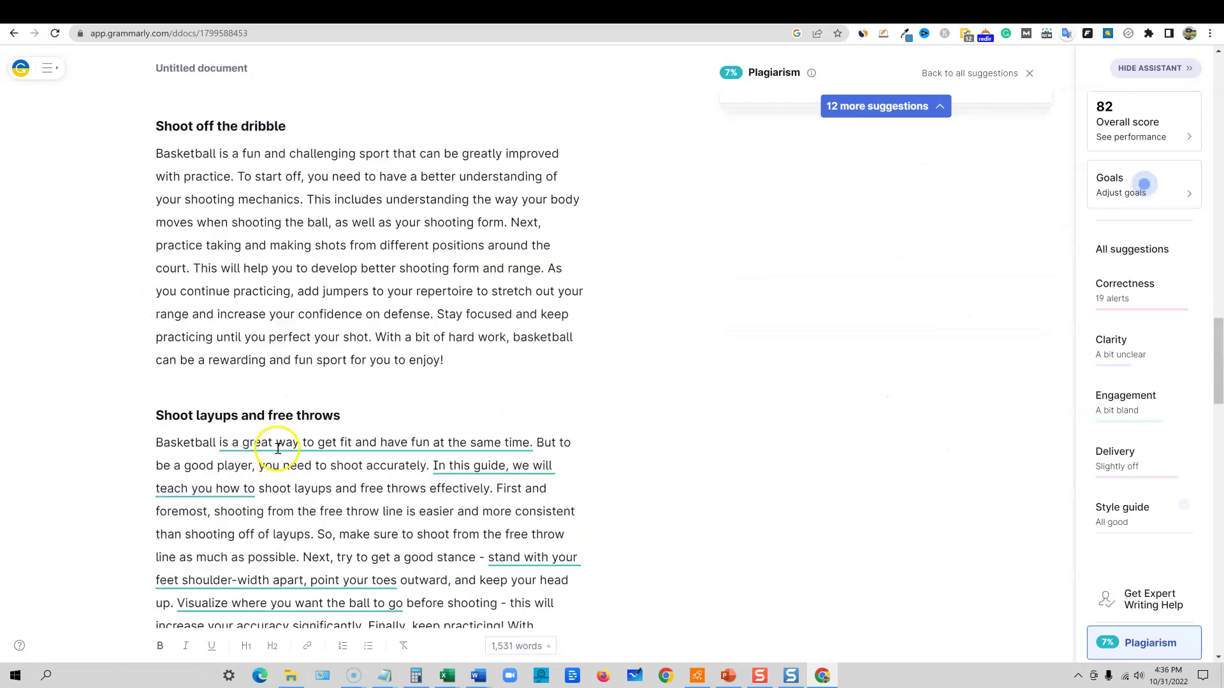
scroll(314, 399, "up", 20)
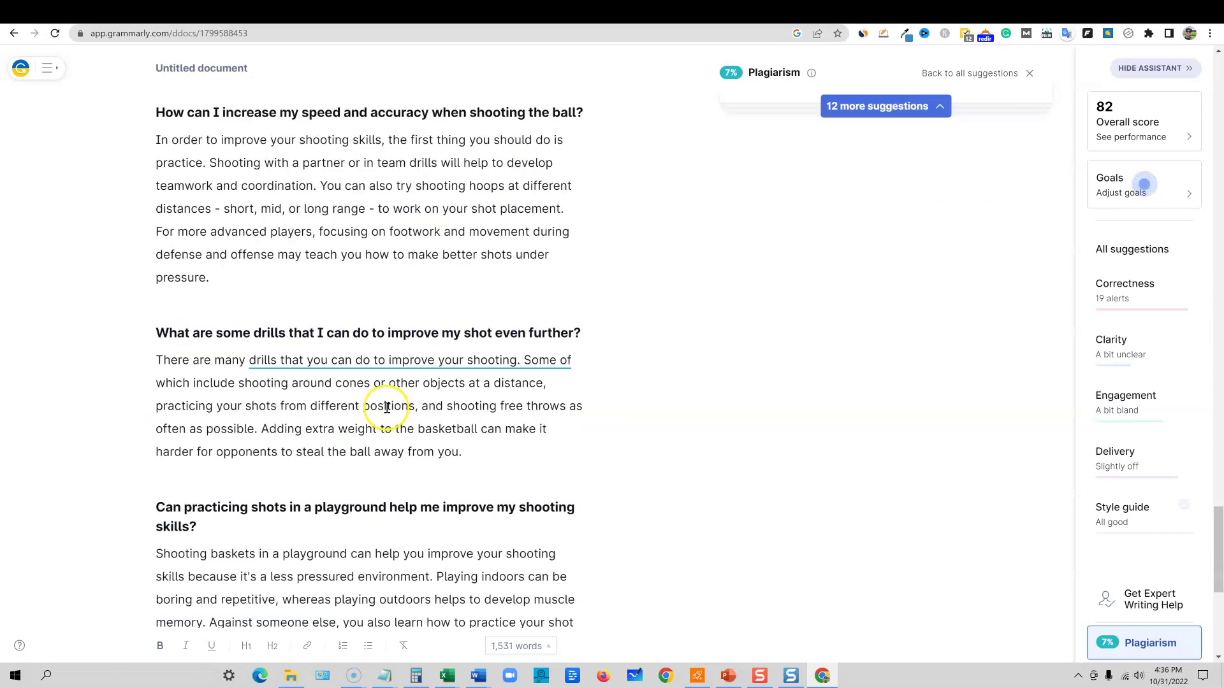
scroll(399, 385, "up", 10)
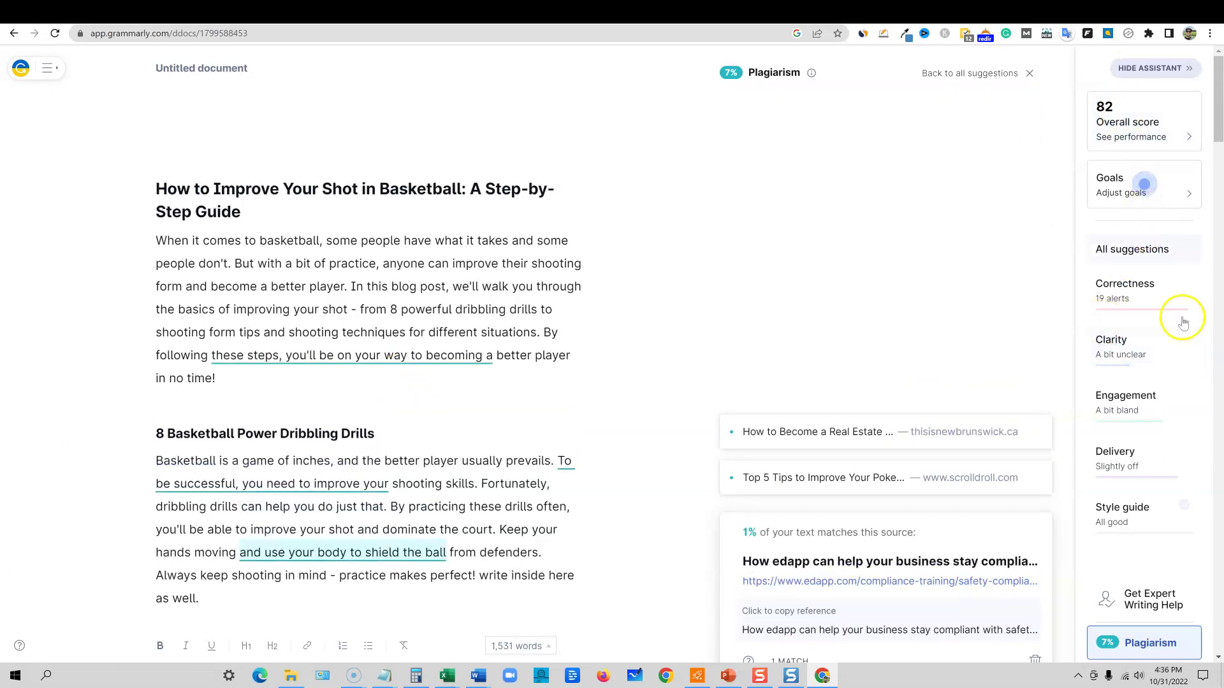
- Add the missing comma before 'and', capitalize 'Write', and correct 'eep' to 'keep'
left_click(1116, 289)
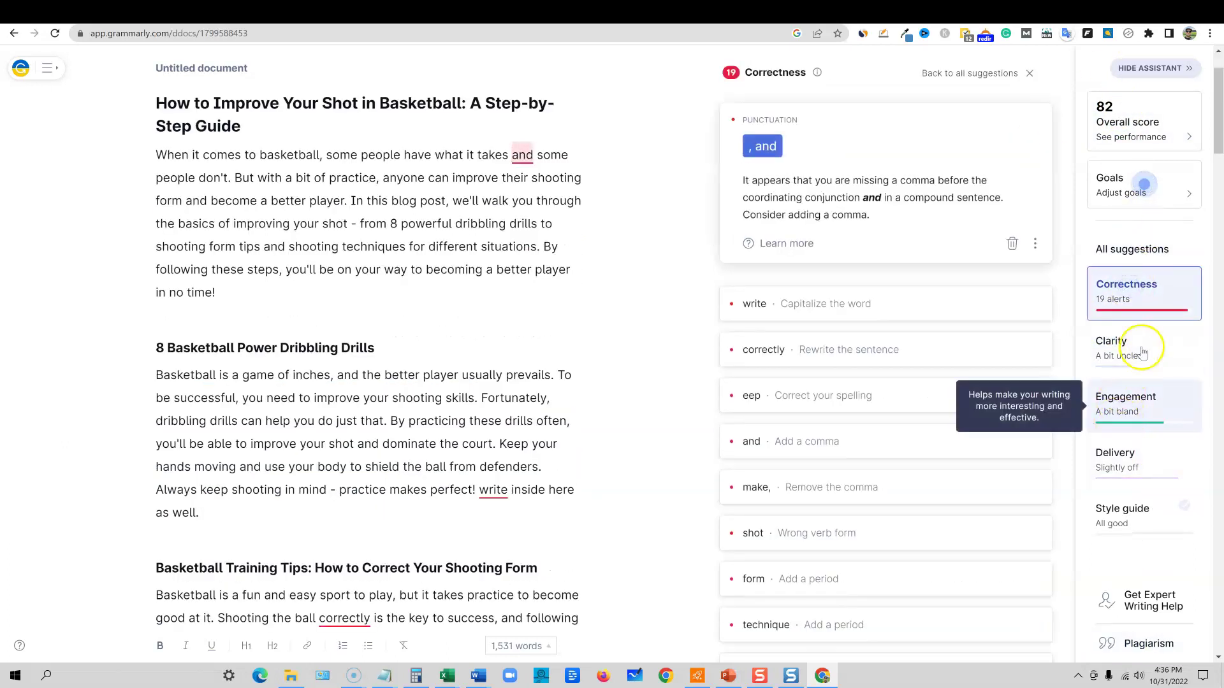
left_click(759, 148)
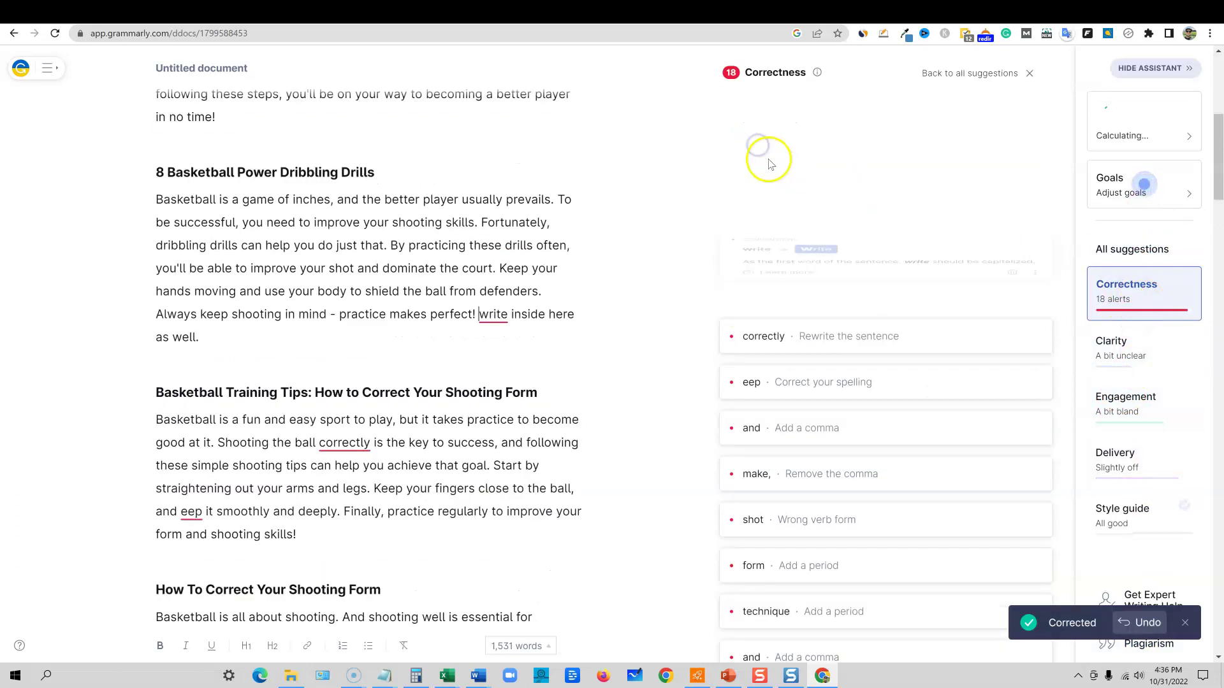
left_click(817, 141)
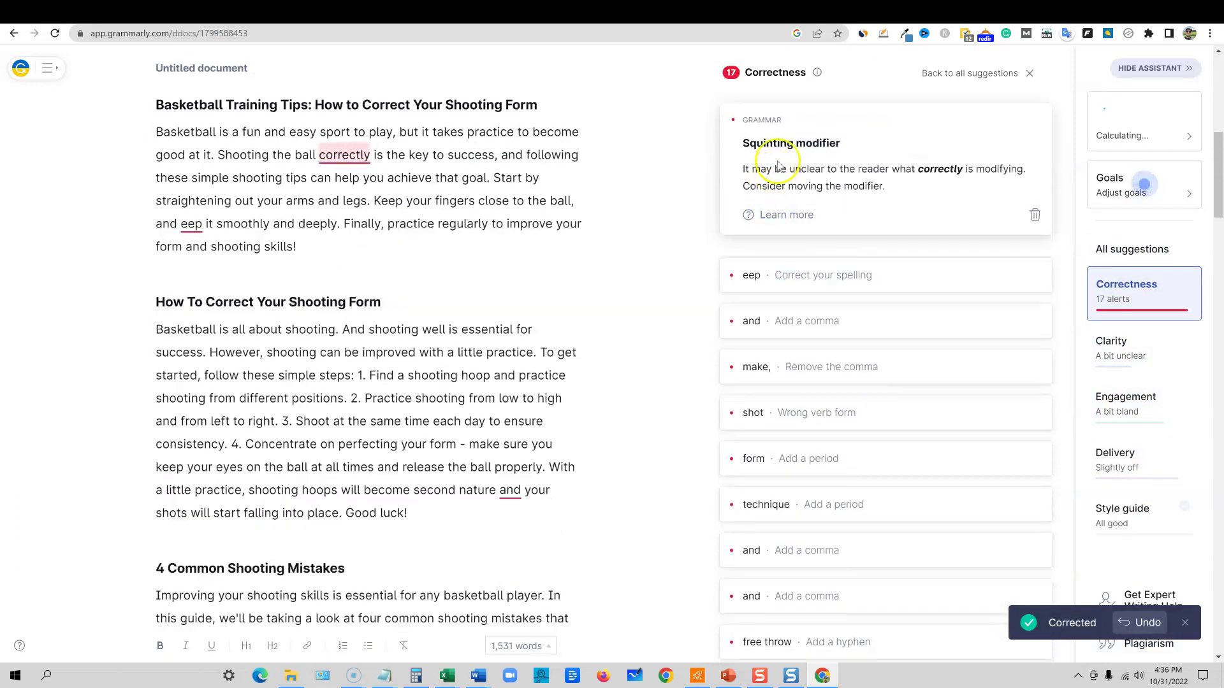
left_click(806, 282)
left_click(808, 279)
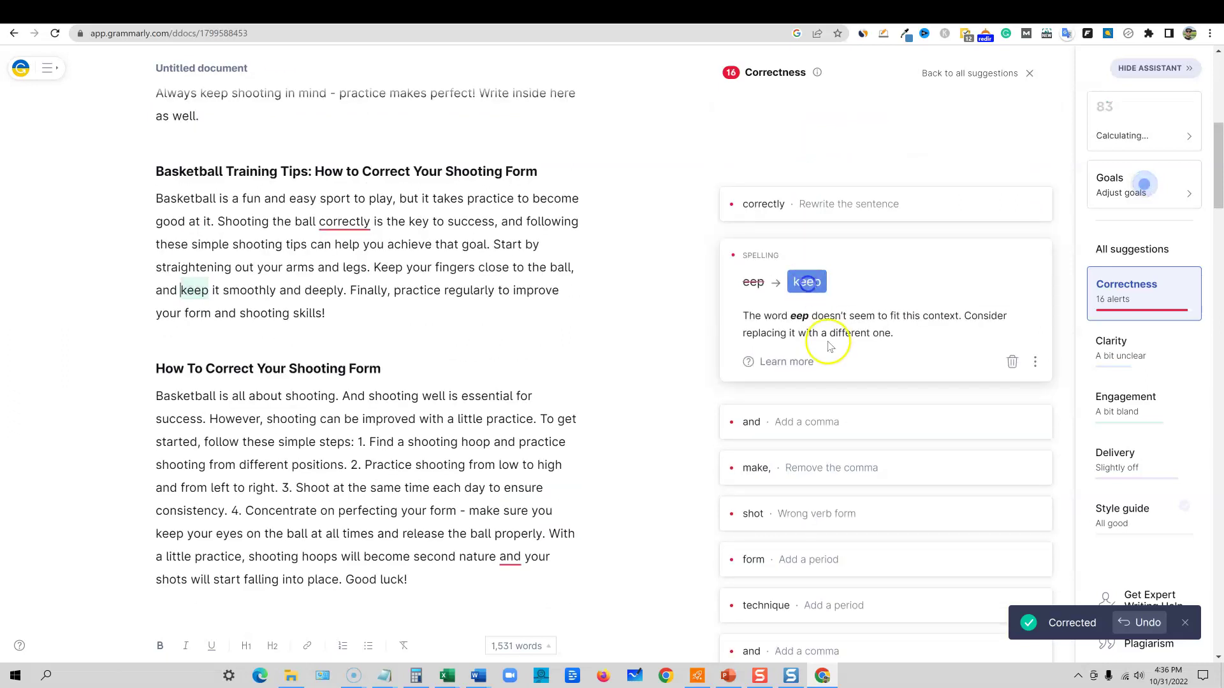
- Add the commas before 'and', drop the comma after 'make', change 'shot' to 'shoot', and add the period
left_click(825, 370)
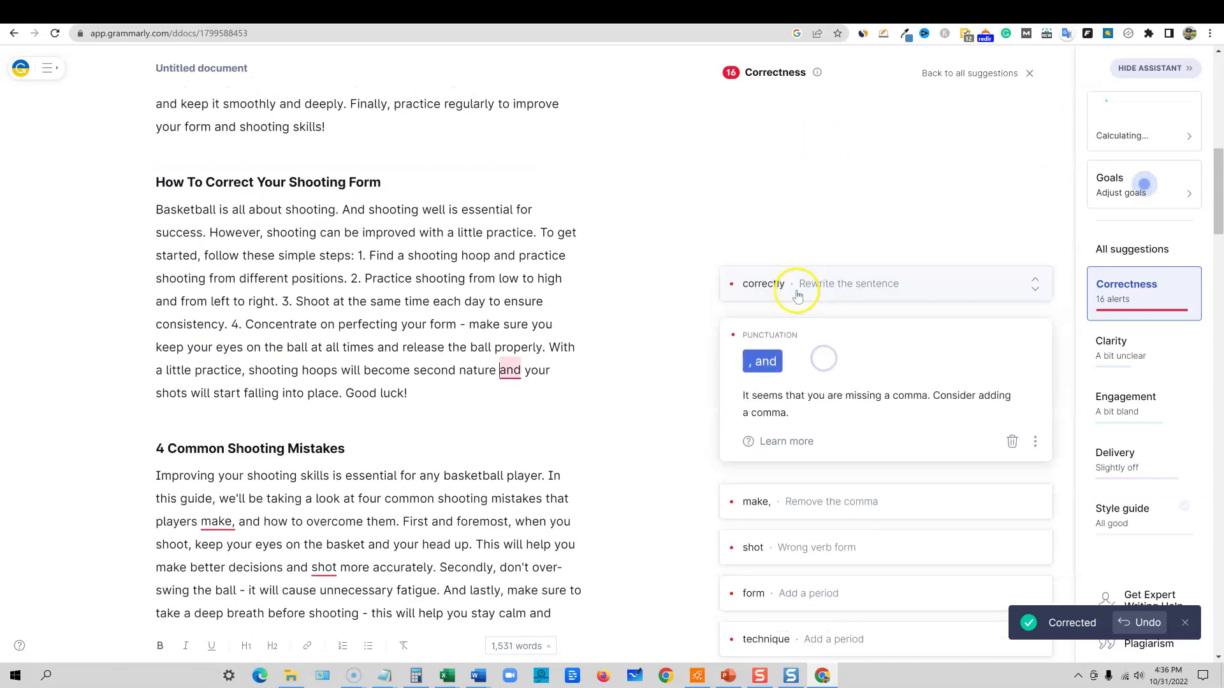
left_click(778, 363)
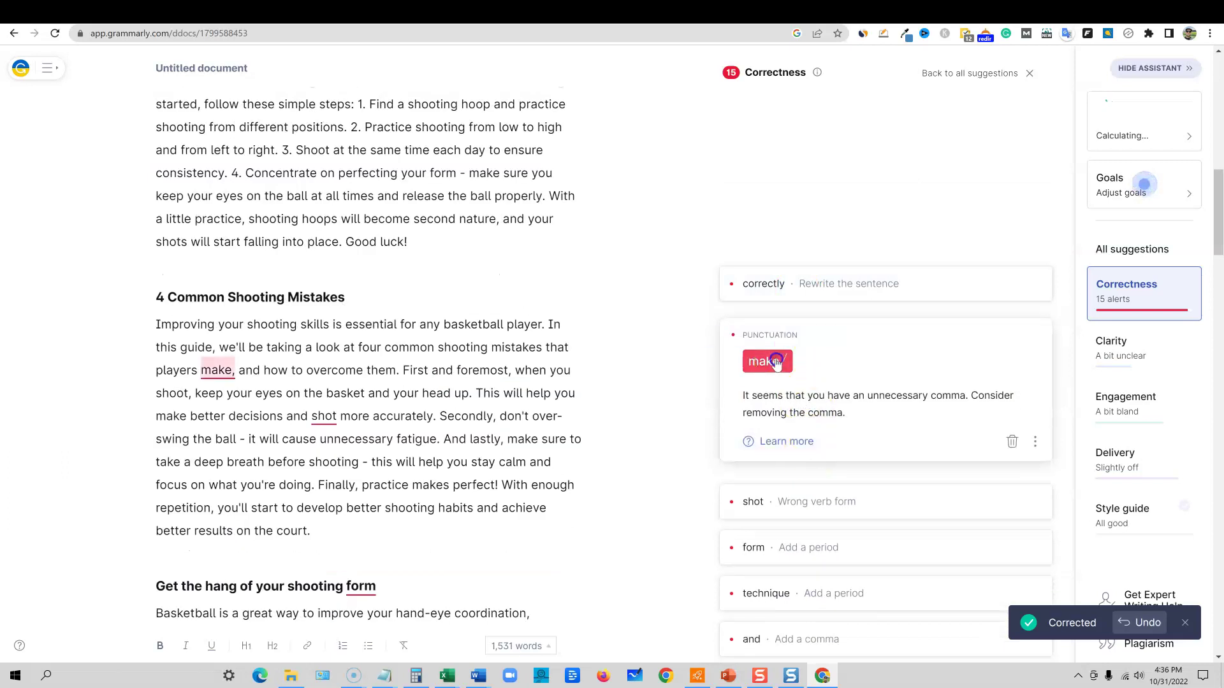
left_click(768, 353)
left_click(811, 358)
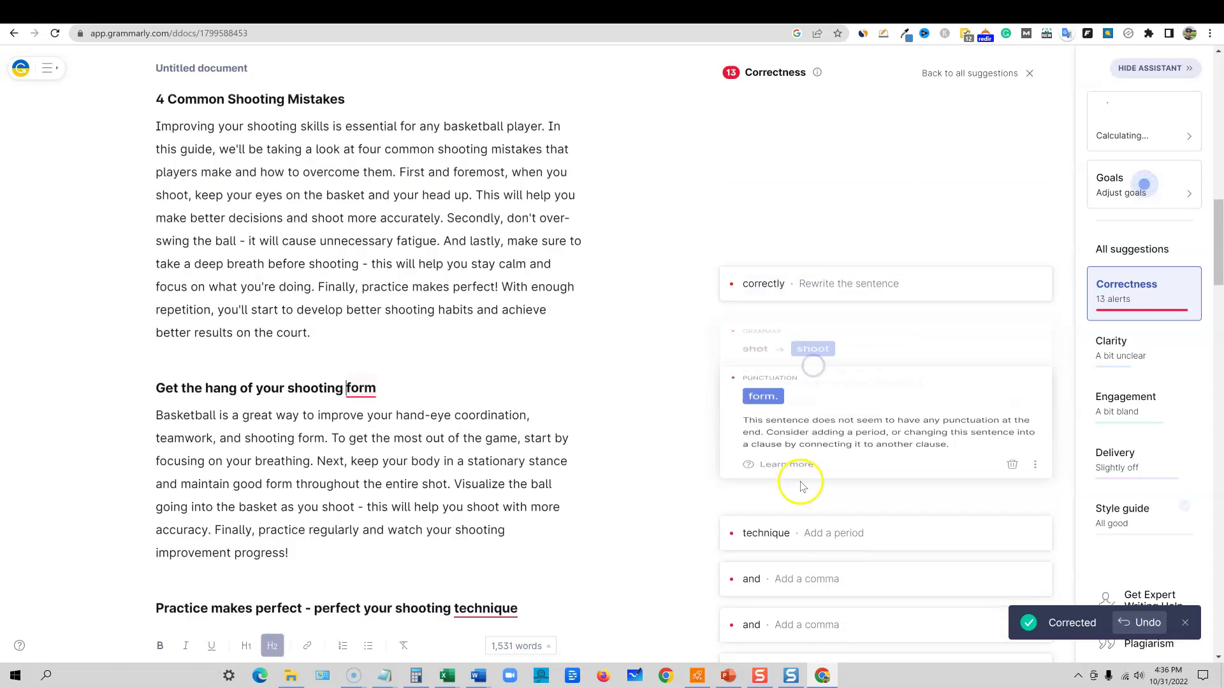
left_click(778, 354)
left_click(763, 361)
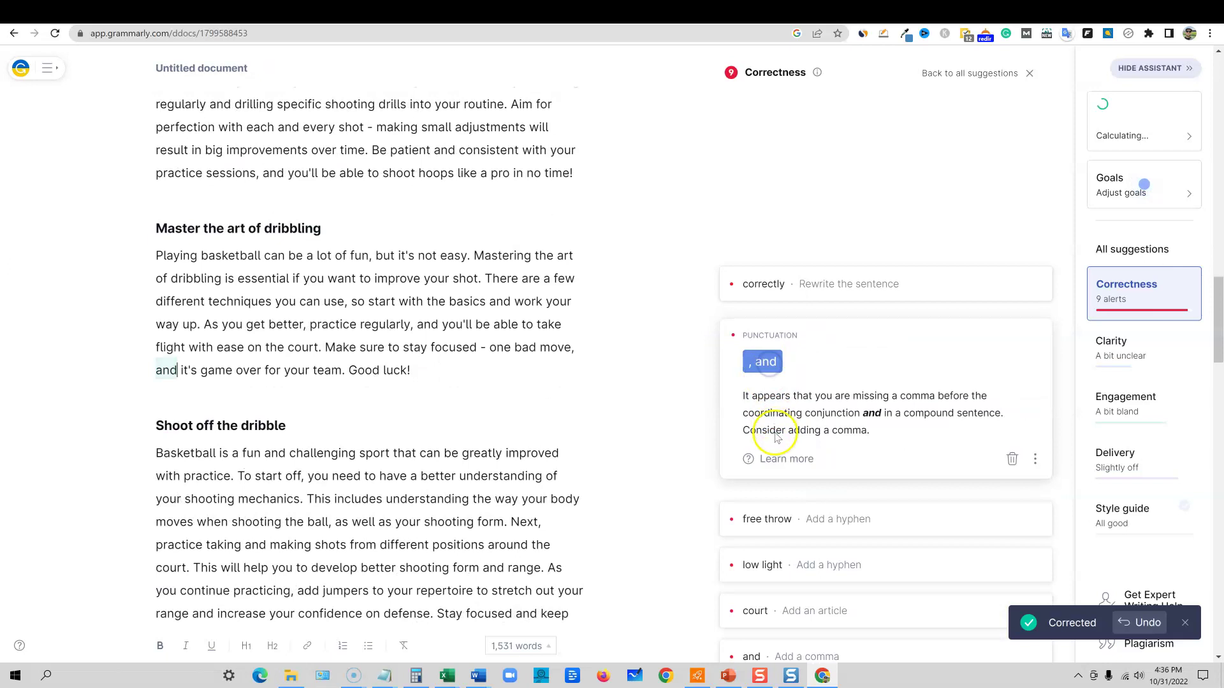
left_click(763, 361)
- Hyphenate free-throw, low-light and long-range, use 'these include' and 'ten', and dismiss the 'correctly' warning
left_click(874, 370)
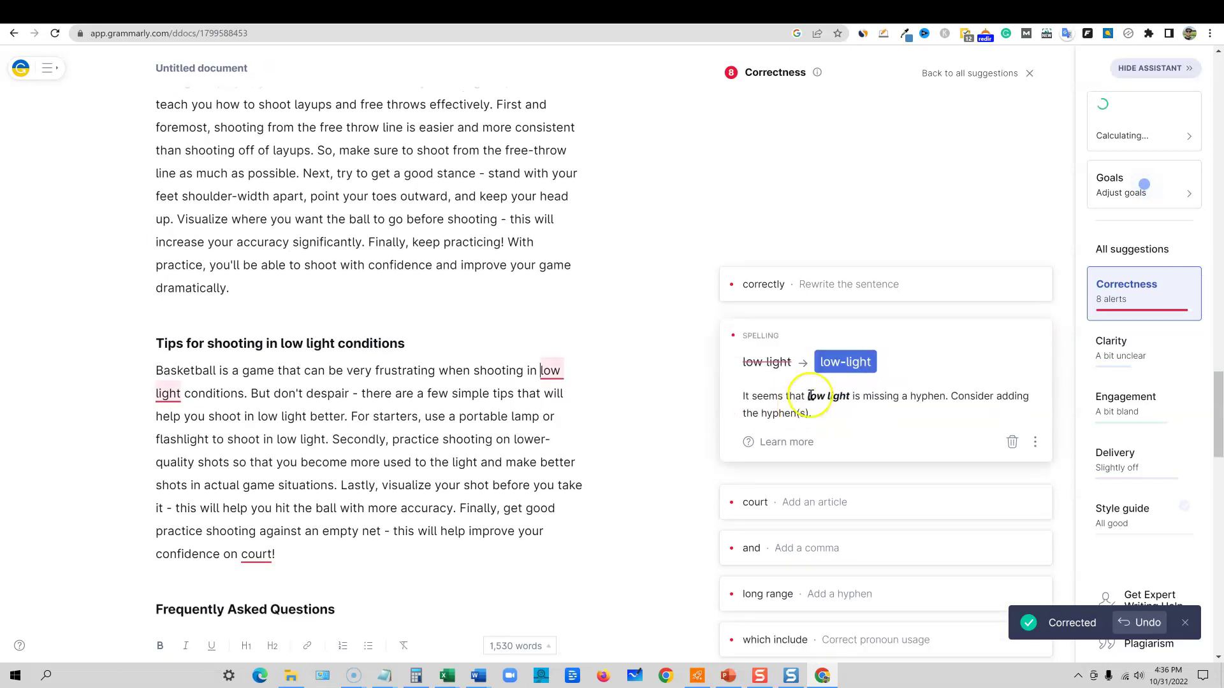
left_click(840, 362)
left_click(778, 361)
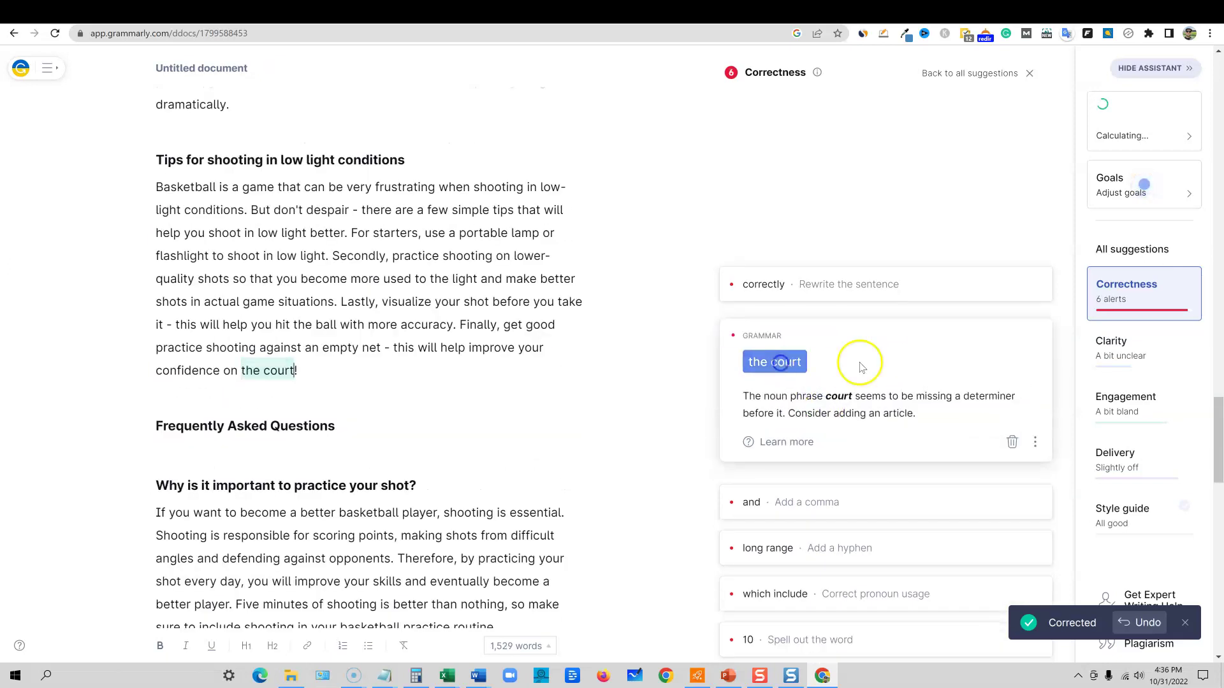
left_click(770, 366)
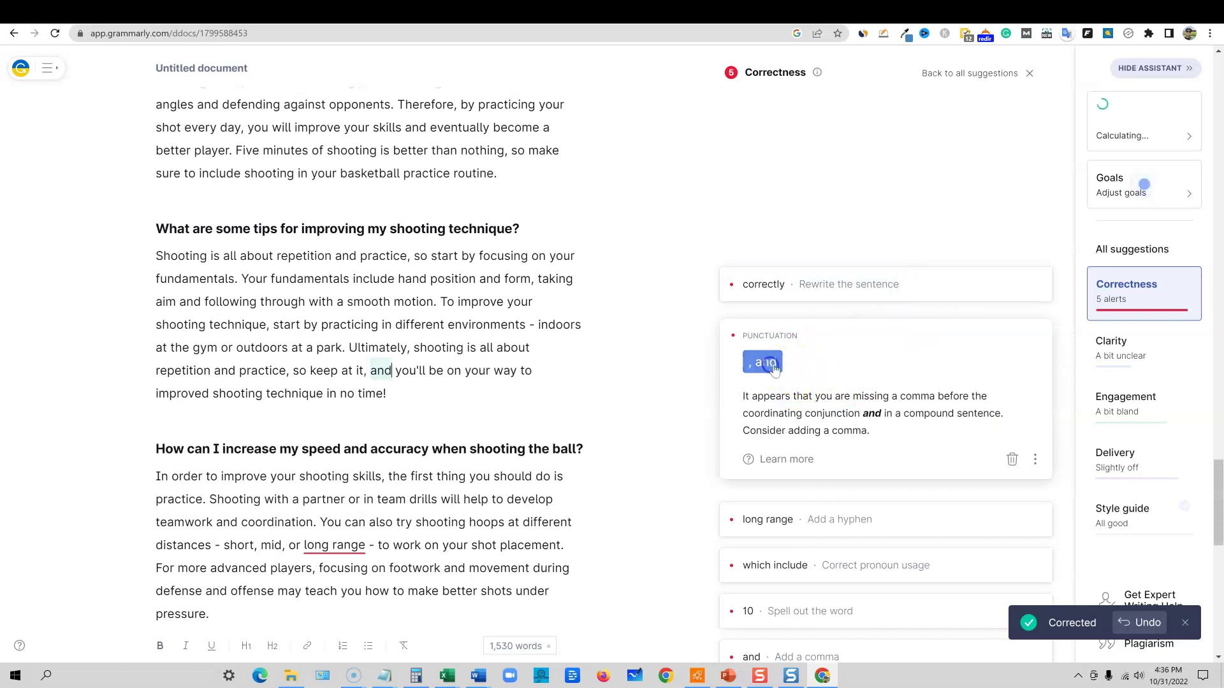
left_click(856, 361)
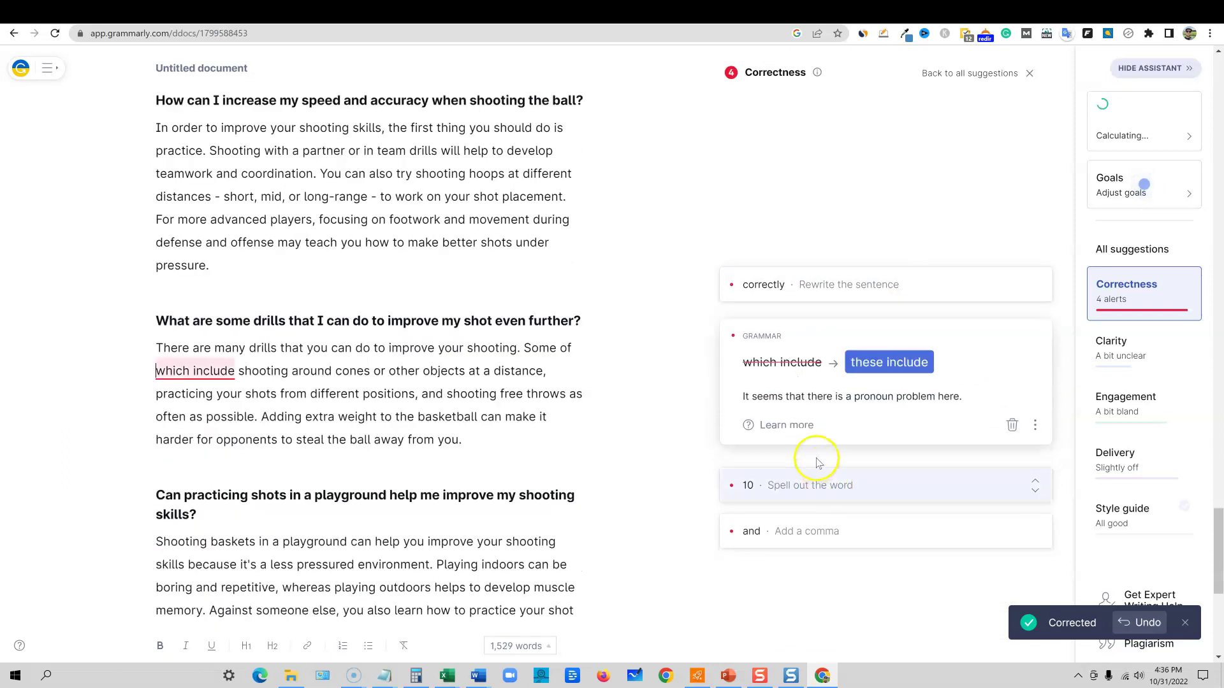
left_click(875, 362)
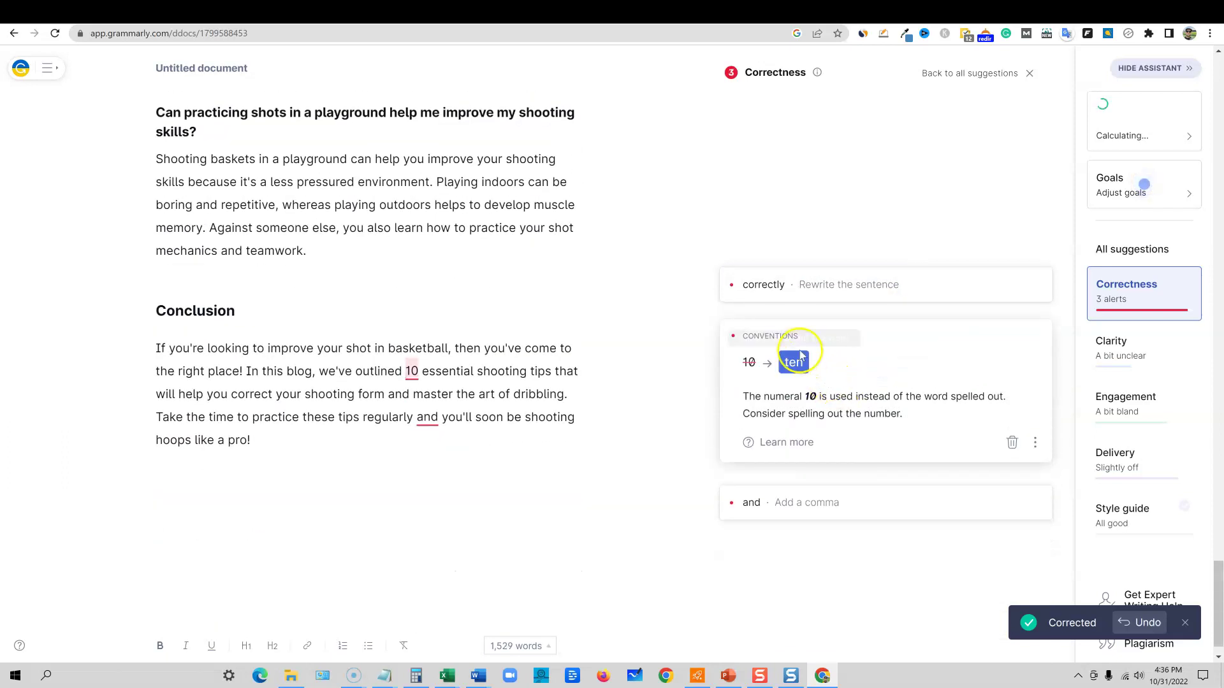
left_click(793, 359)
left_click(1012, 476)
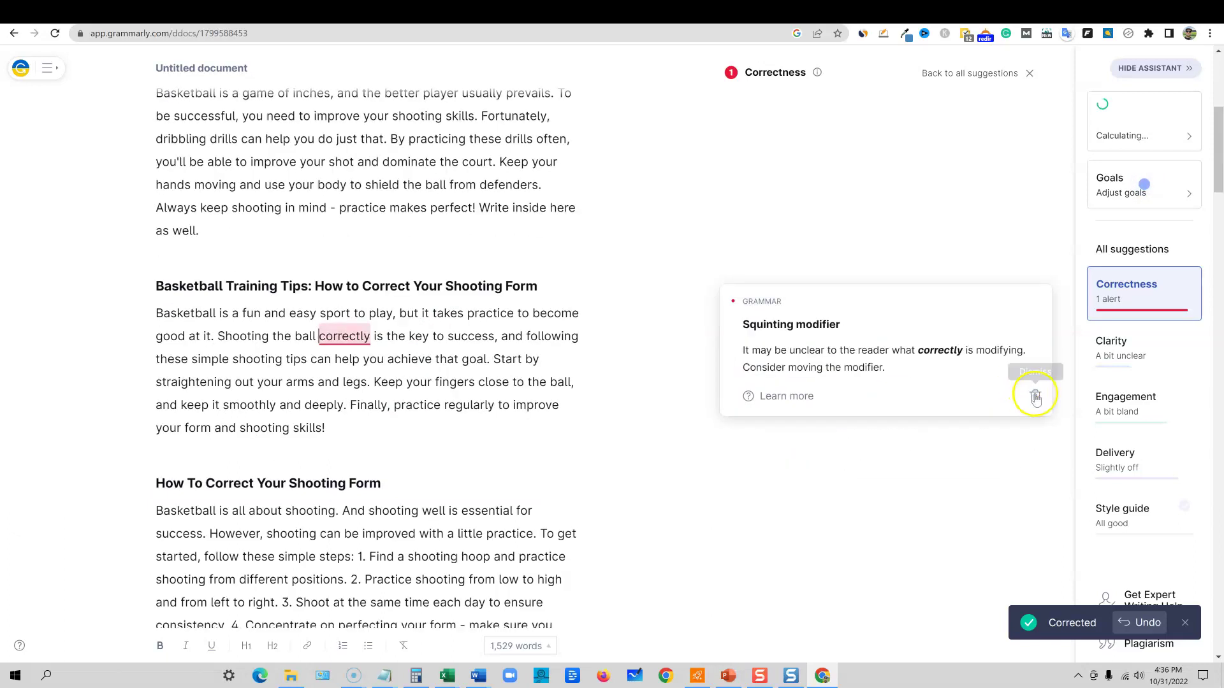
left_click(1029, 468)
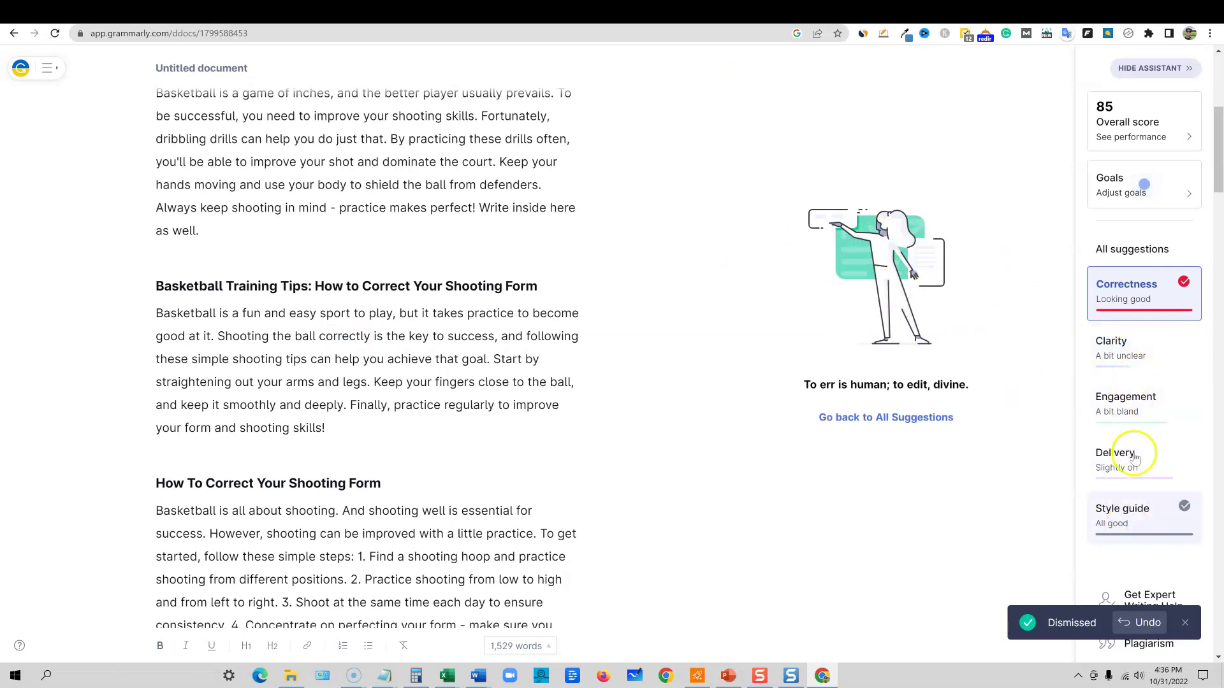
- Accept the 'Please keep', positive-rewrite and 'and for' delivery fixes, and dismiss the fragment alert
left_click(1121, 472)
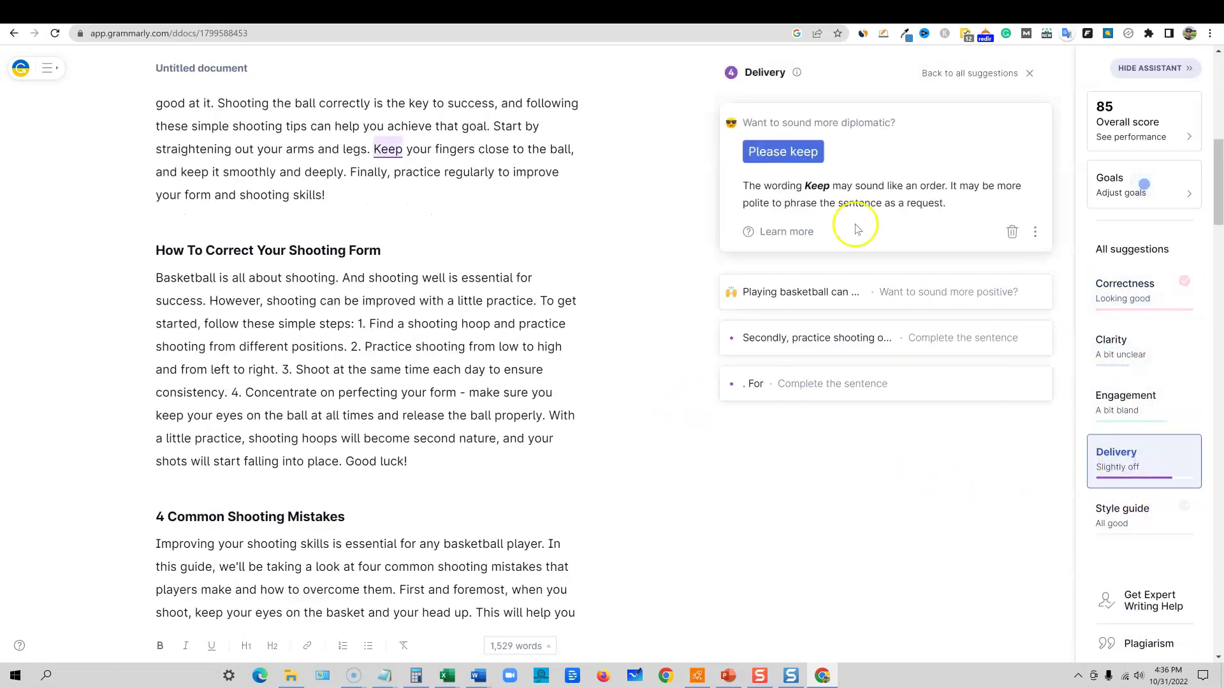
left_click(805, 160)
left_click(781, 207)
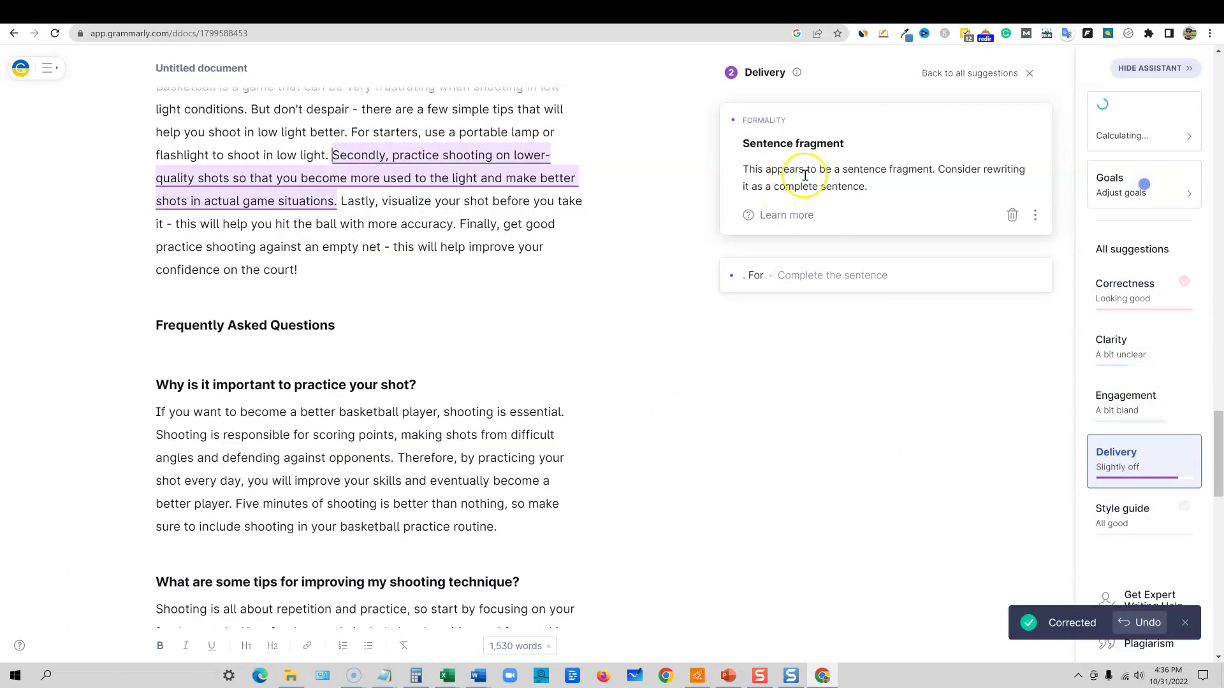
left_click(1012, 215)
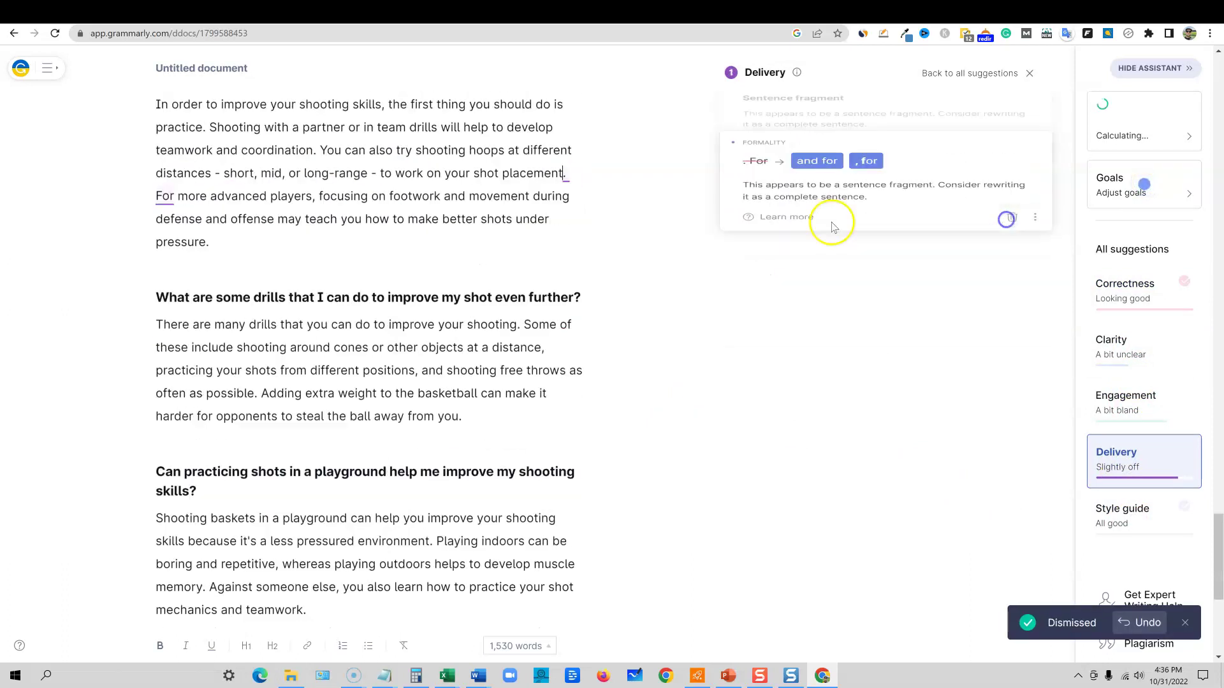
left_click(820, 159)
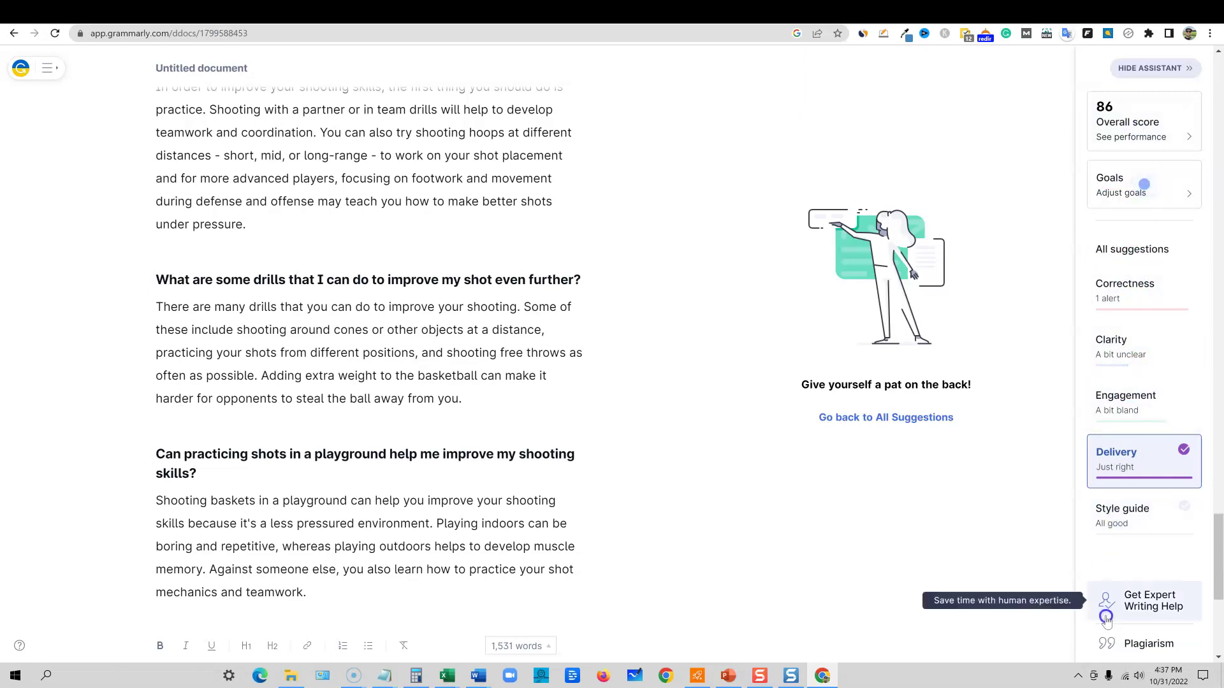
- Run the plagiarism check, which shows a 7% match, then bring the Notepad title note forward
left_click(1106, 641)
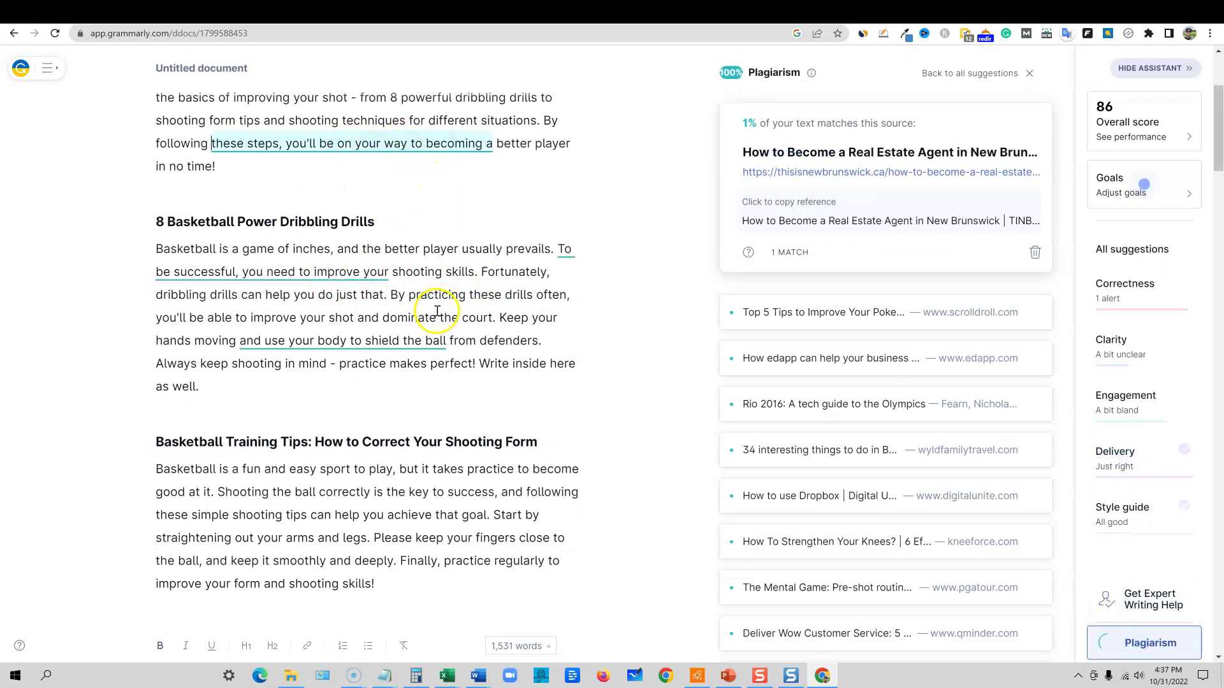
left_click(623, 226)
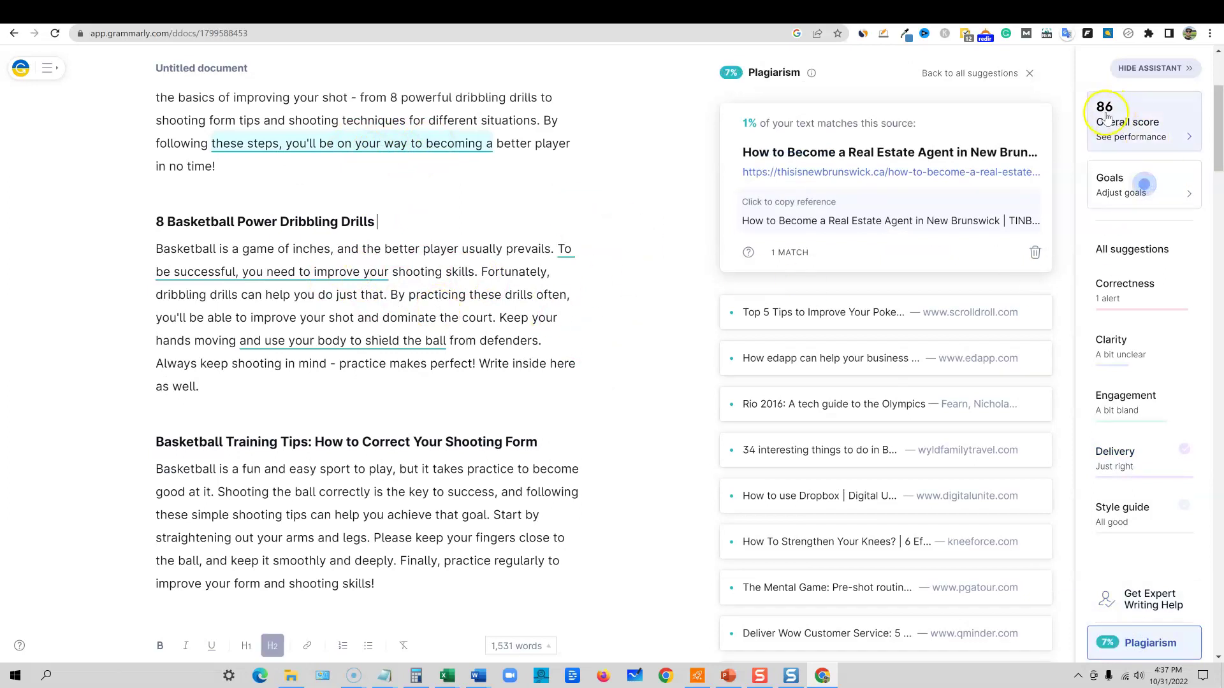
scroll(425, 443, "up", 3)
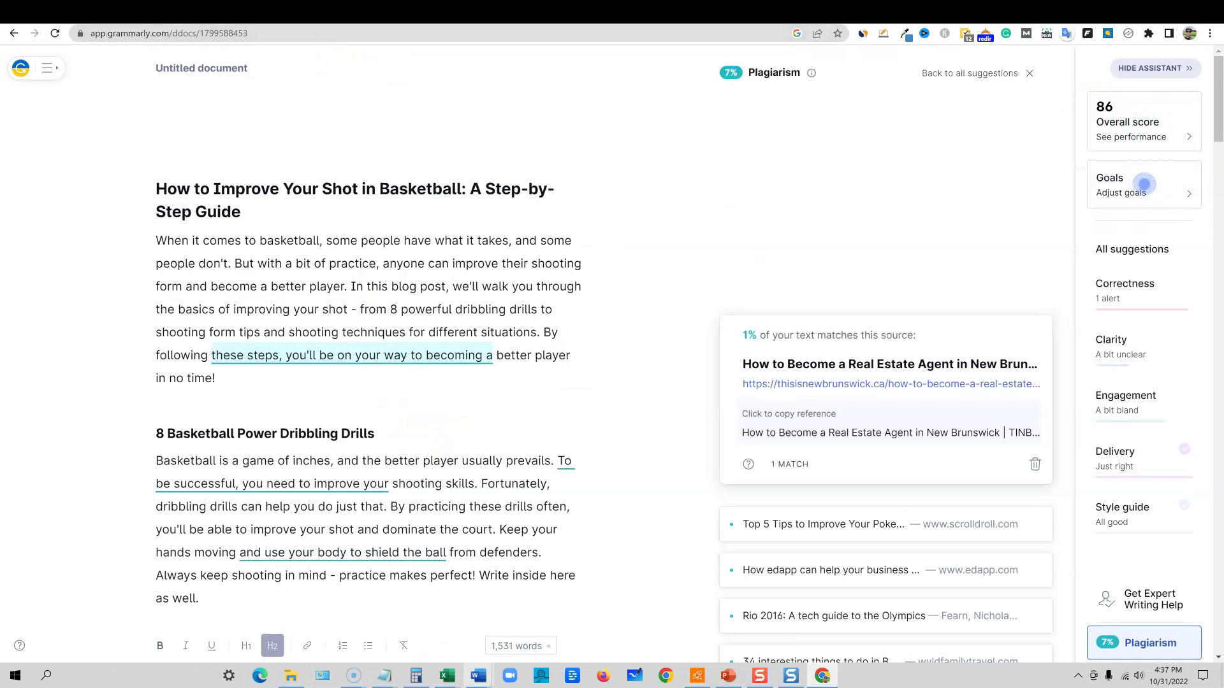
key("alt+Tab")
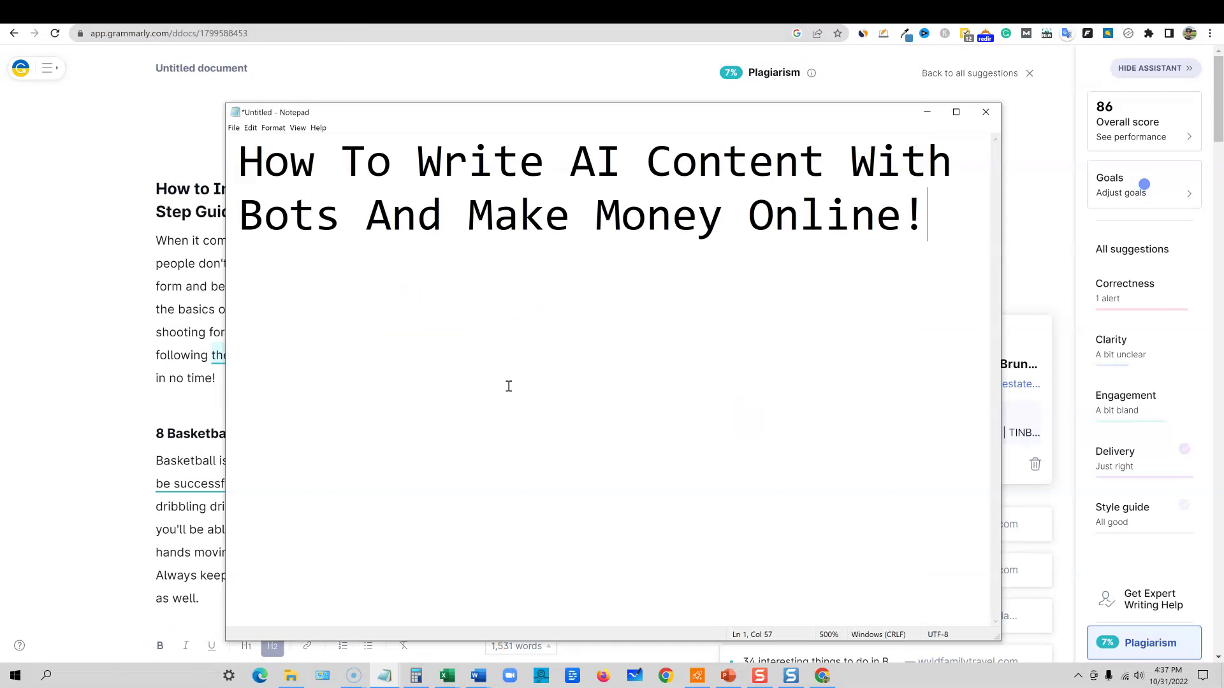
- Bring the Grammarly draft with its 7% plagiarism result back in front of Notepad
left_click(137, 341)
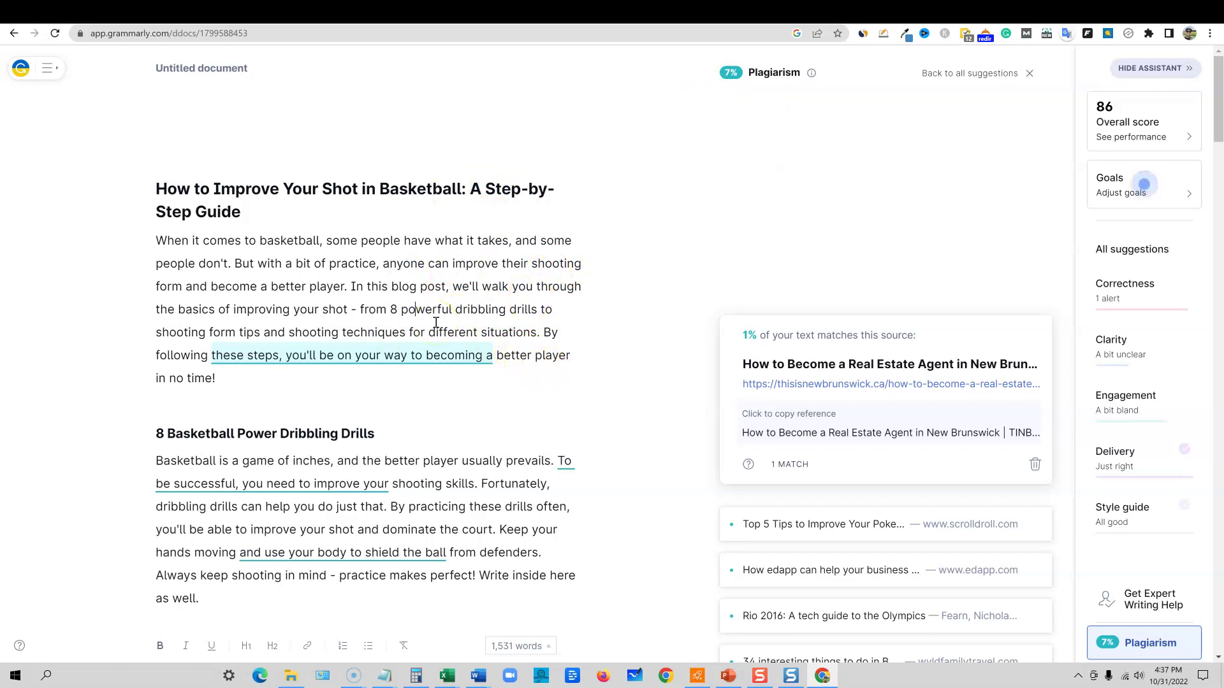
- Switch to the Fiverr tab and browse the Articles & Blog Posts gig listings
left_click(242, 14)
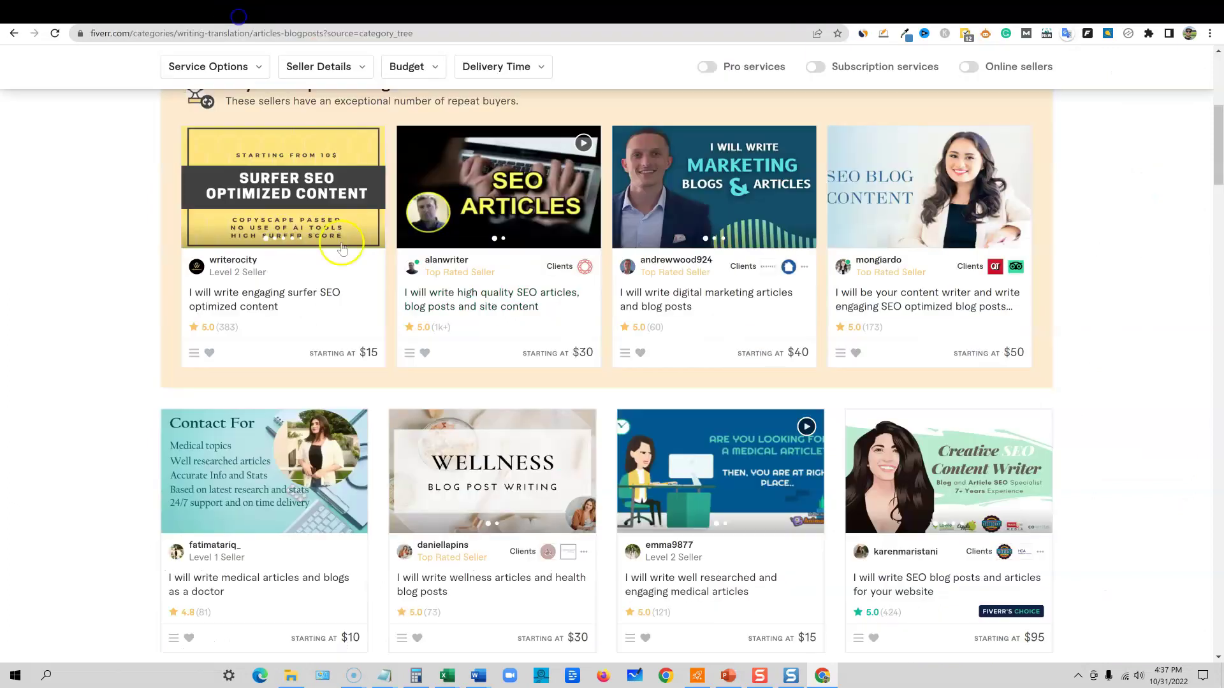
scroll(853, 529, "down", 5)
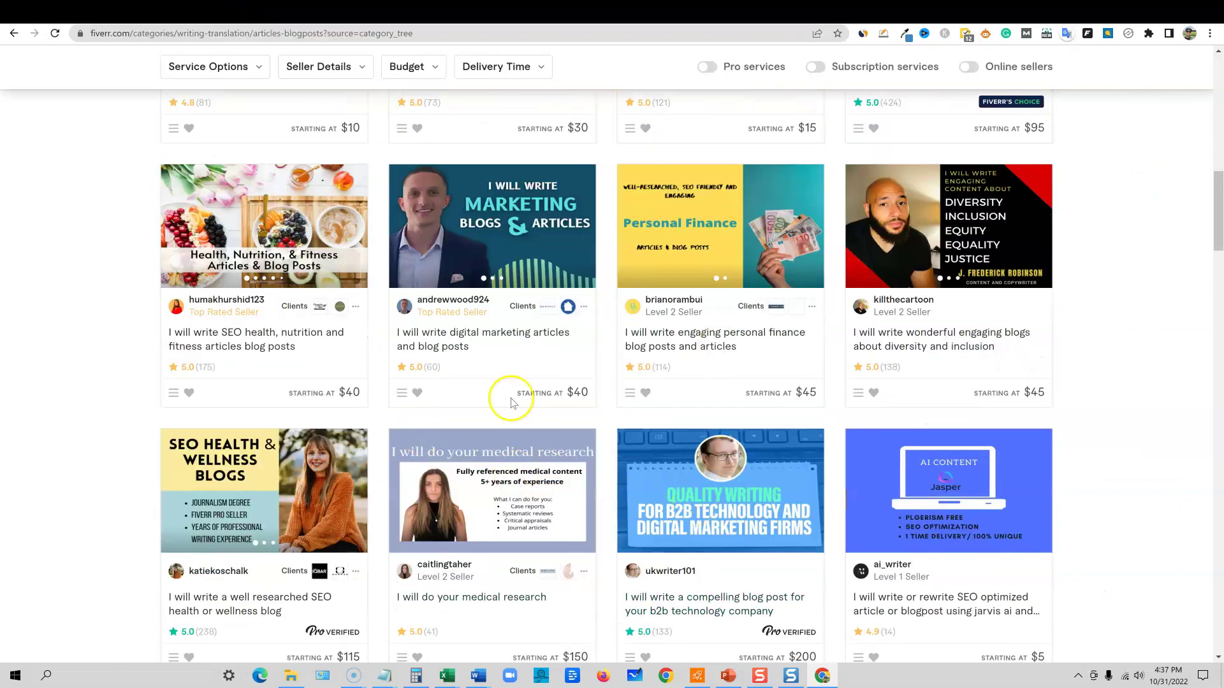
scroll(725, 423, "up", 4)
scroll(725, 427, "up", 10)
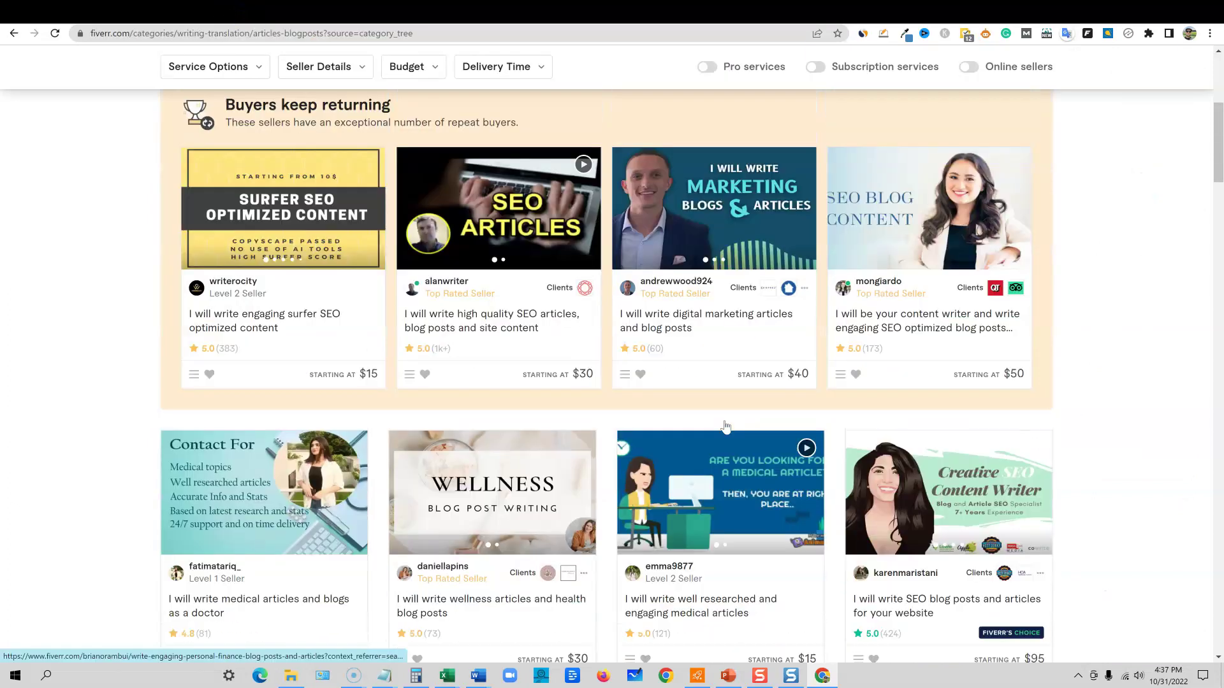
scroll(722, 427, "down", 5)
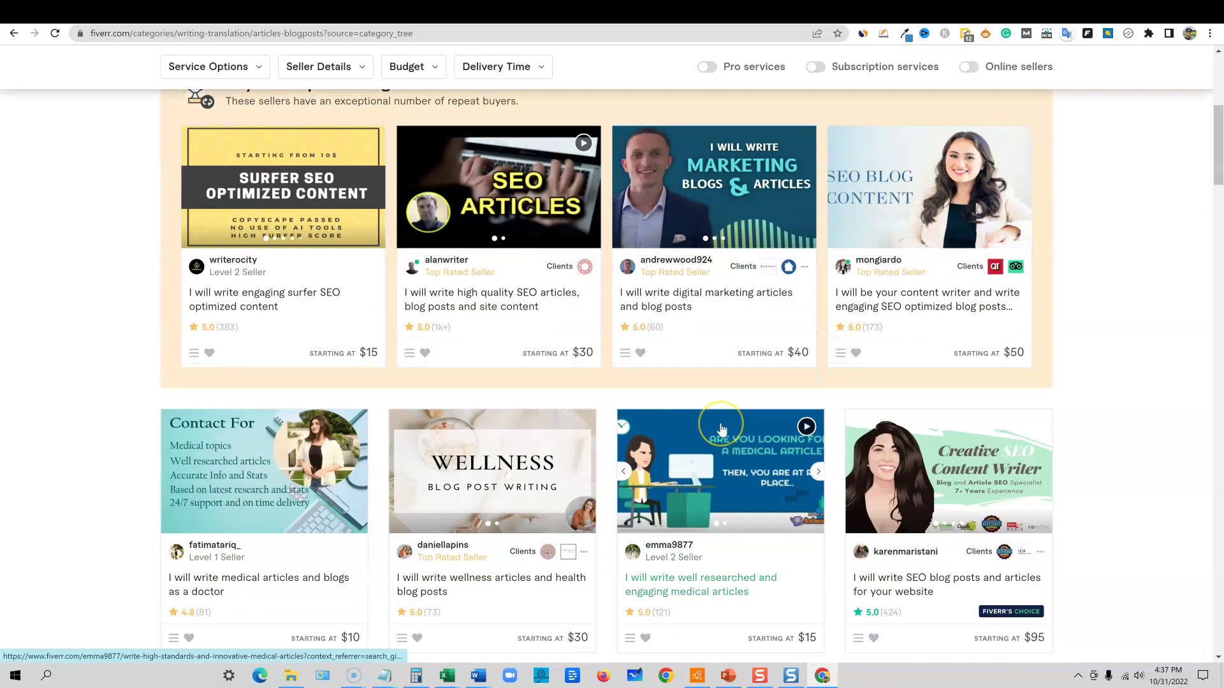
scroll(722, 428, "up", 2)
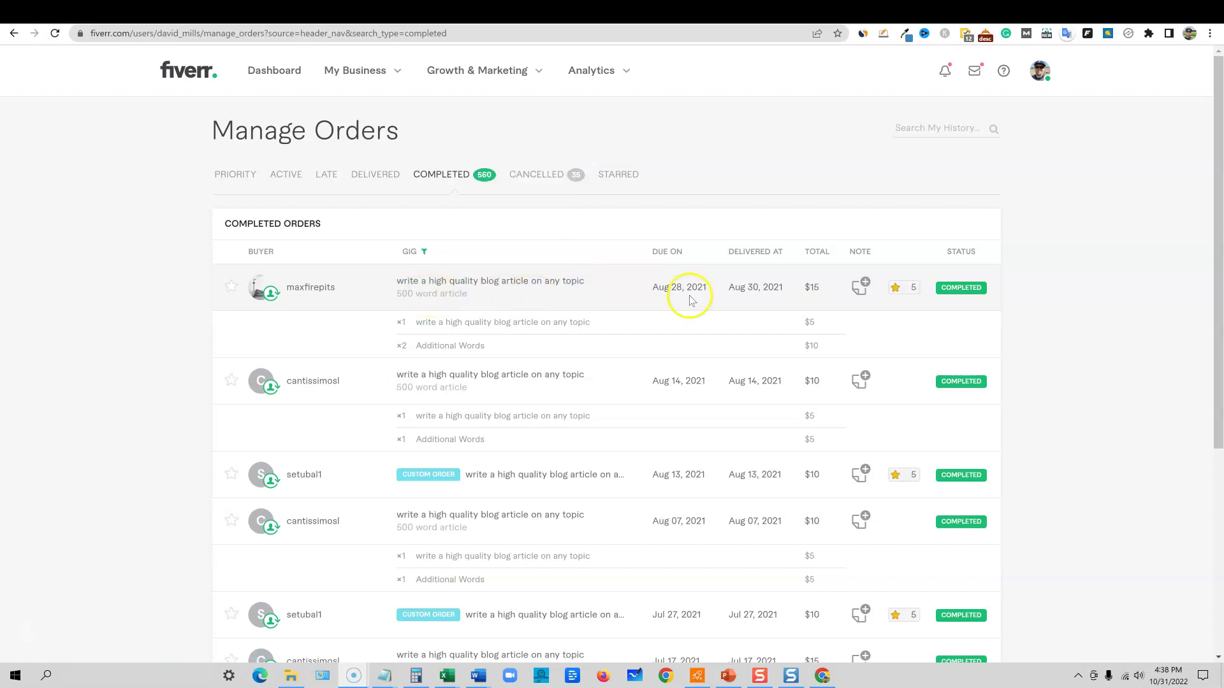
- Scroll through the completed 'write a high quality blog article' orders at $10–$15
scroll(854, 561, "down", 5)
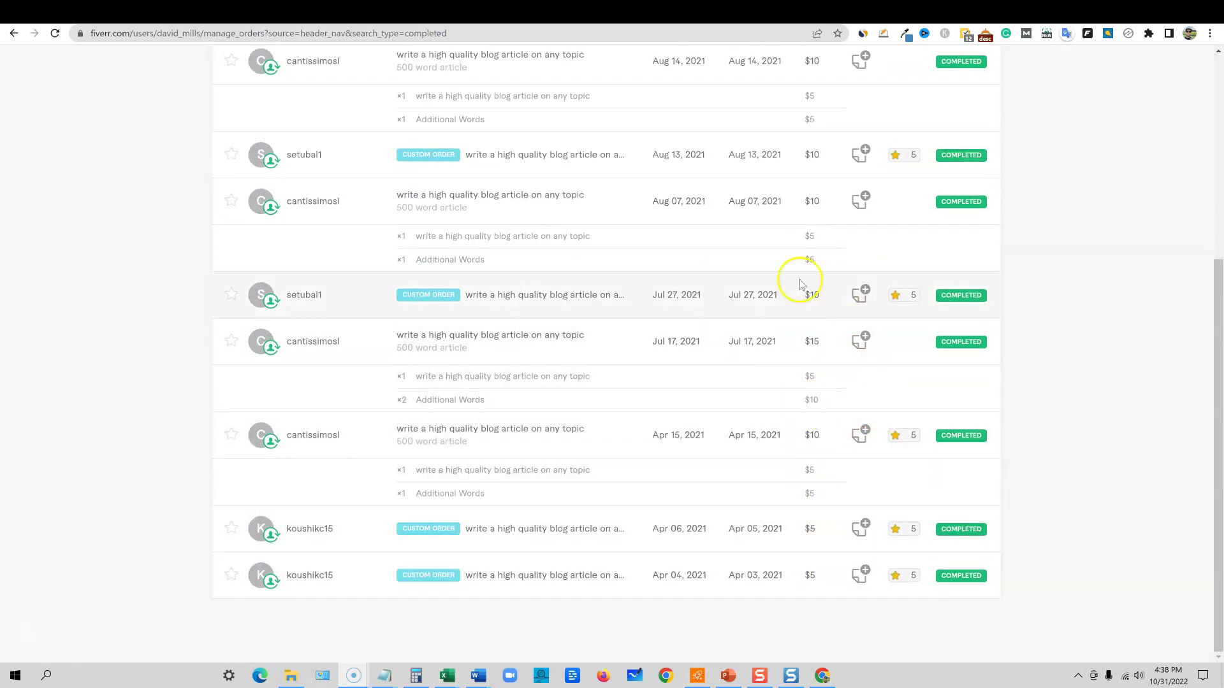
scroll(826, 446, "up", 5)
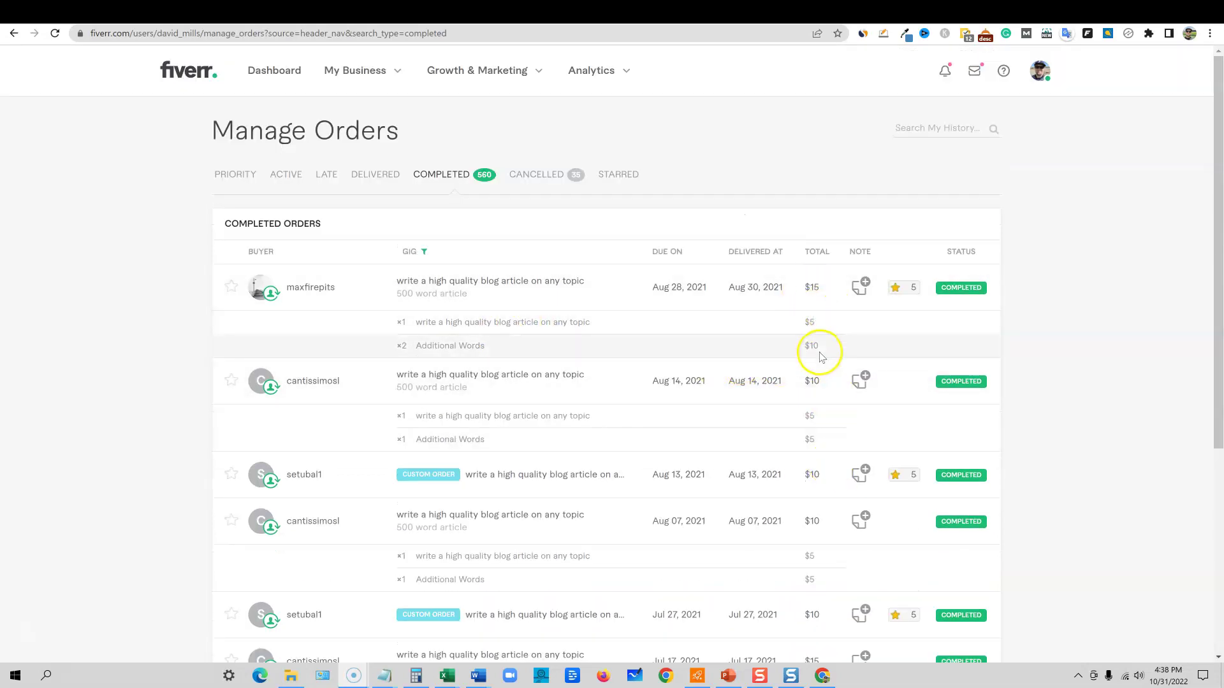
scroll(816, 331, "down", 3)
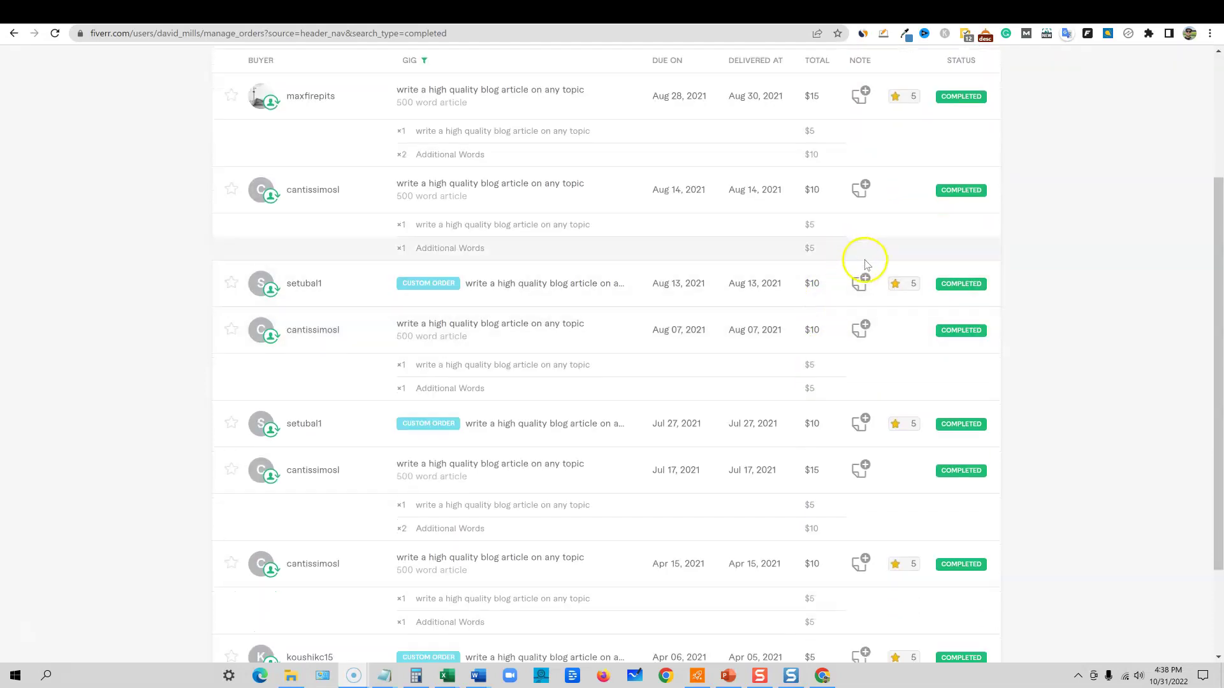
scroll(925, 266, "up", 3)
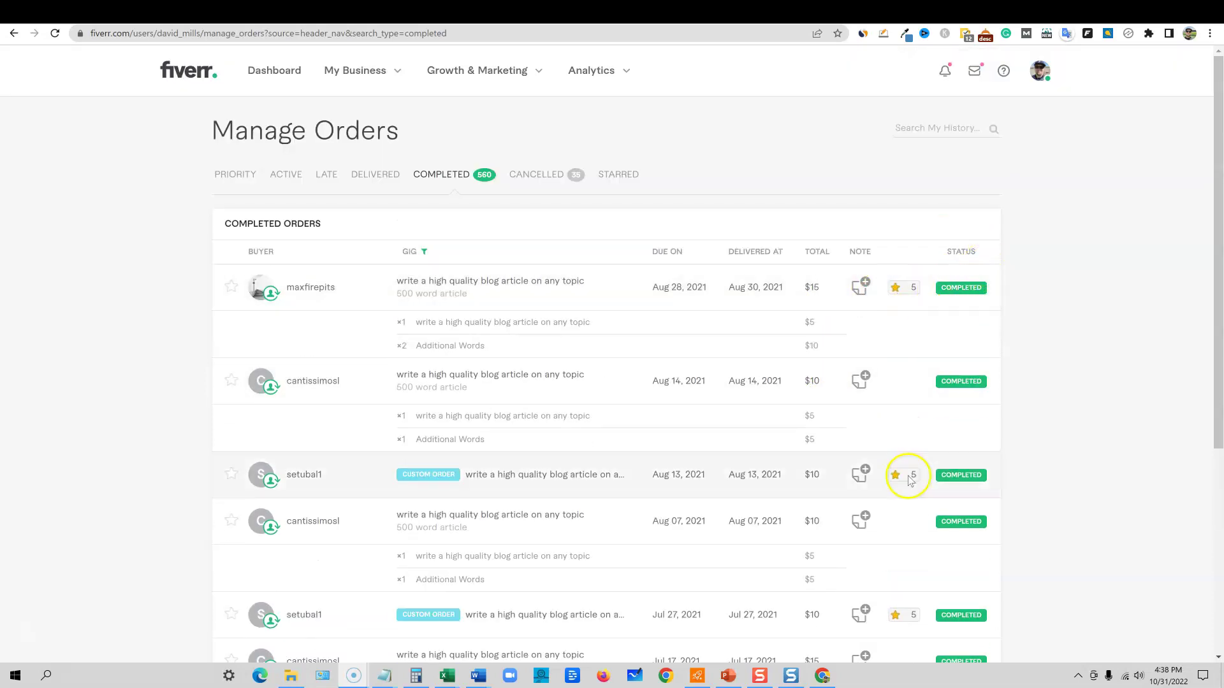
scroll(918, 573, "down", 3)
scroll(908, 258, "down", 2)
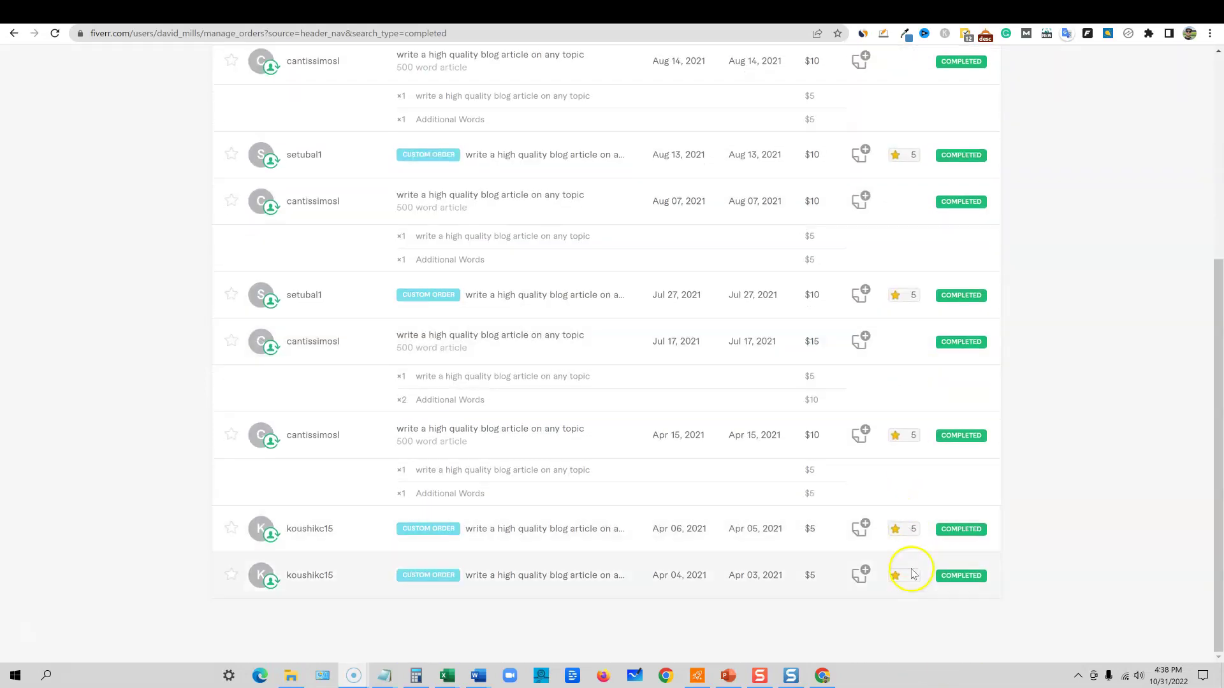
scroll(910, 560, "up", 5)
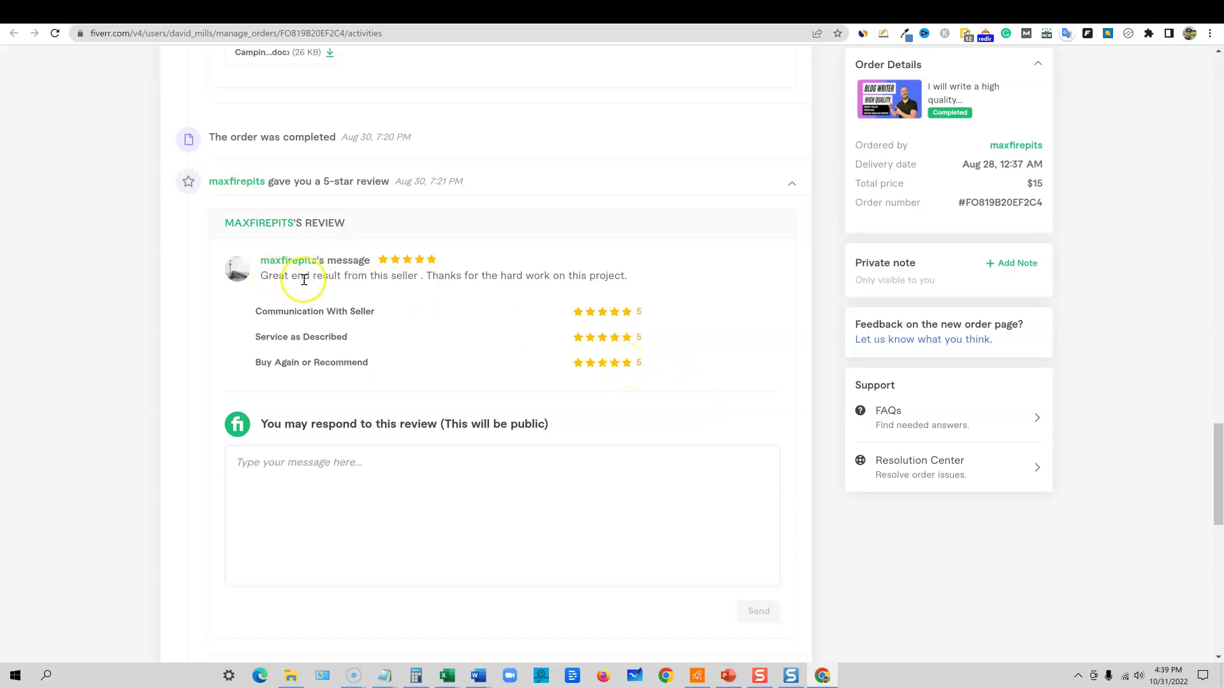
- From the order activity, open the gig 'I will write a high quality blog article on any topic'
scroll(629, 382, "down", 12)
scroll(779, 424, "up", 7)
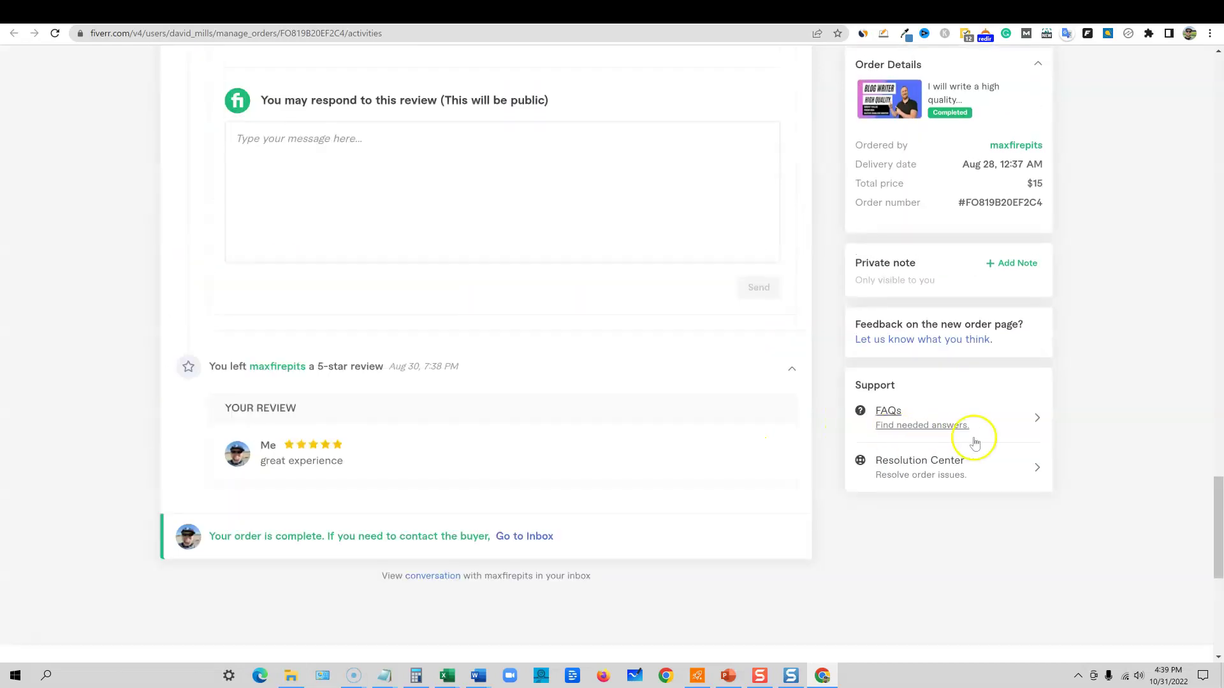
scroll(1066, 445, "up", 8)
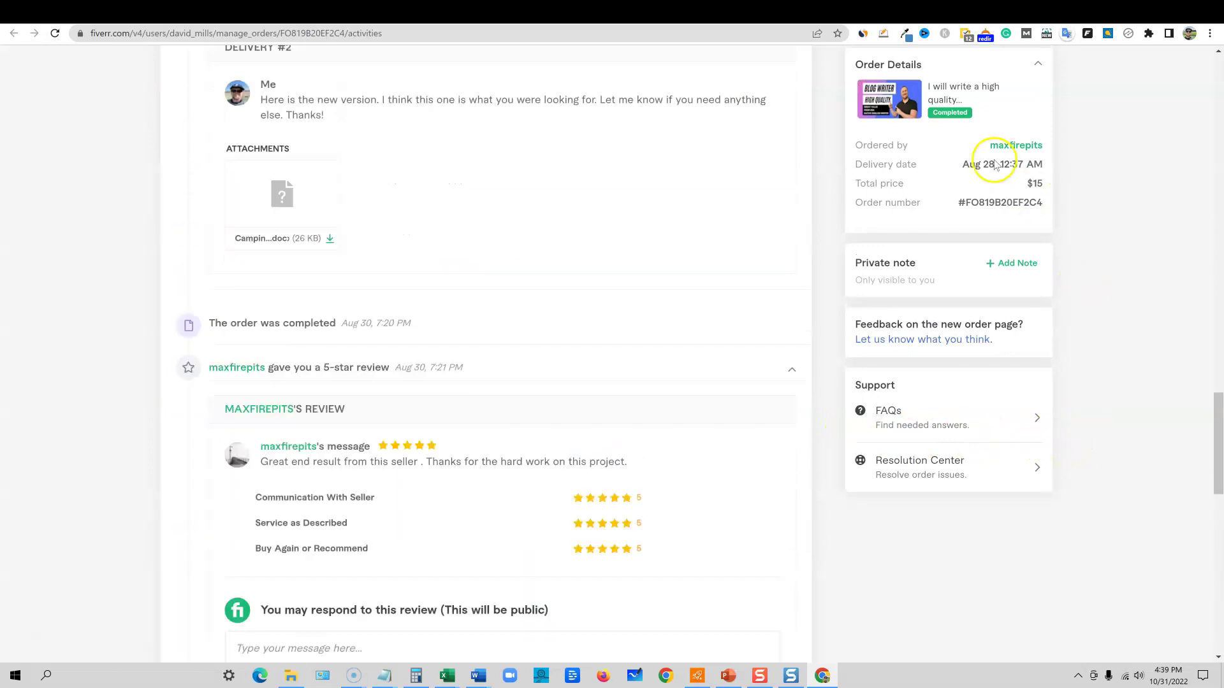
left_click(963, 89)
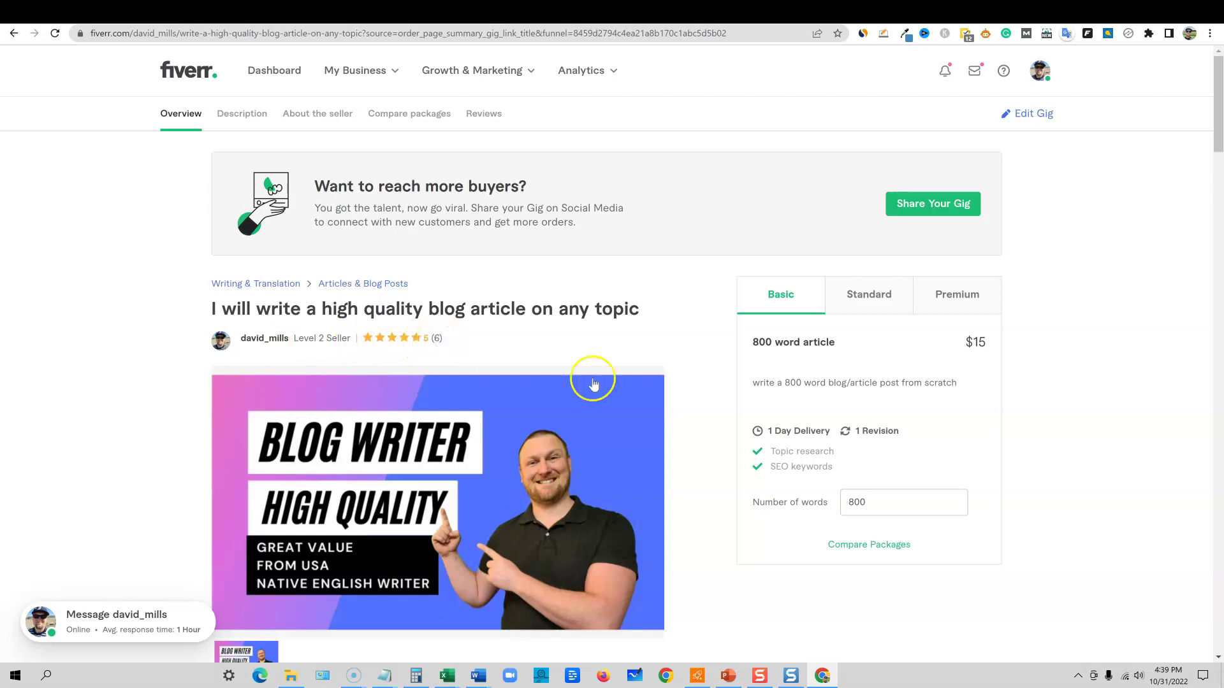
- Compare the Basic, Standard 1600-word and Premium 2400-word packages, leaving the $45 Premium shown
scroll(596, 377, "down", 1)
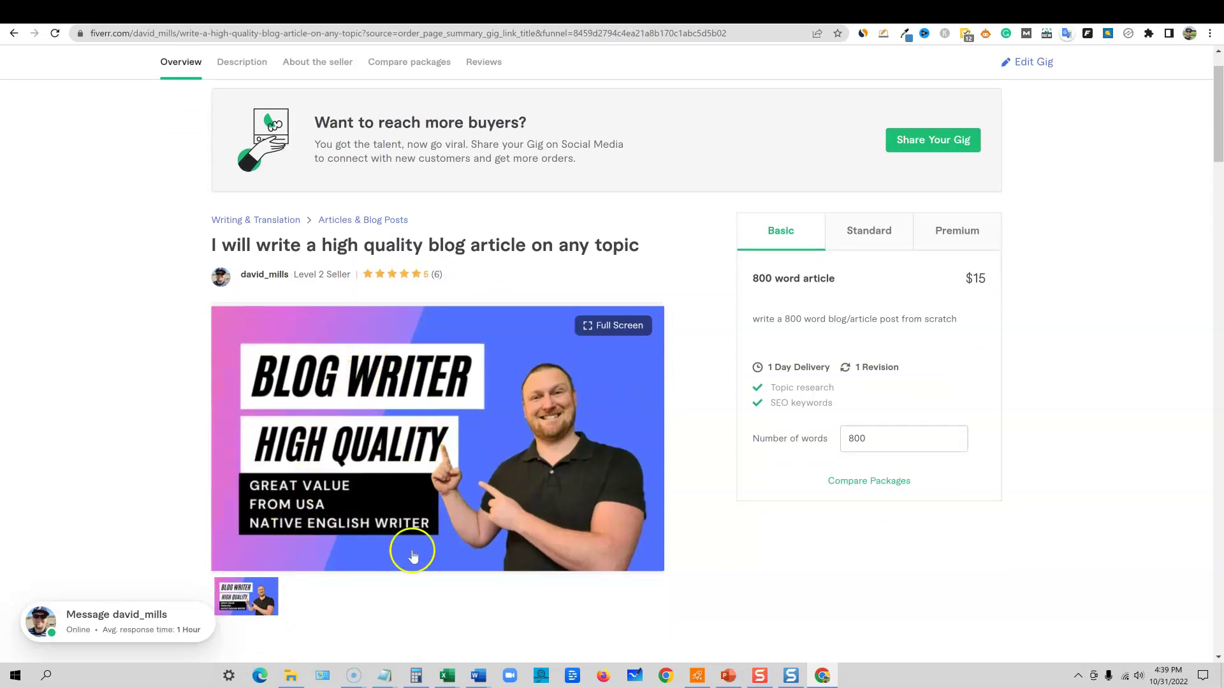
left_click(781, 243)
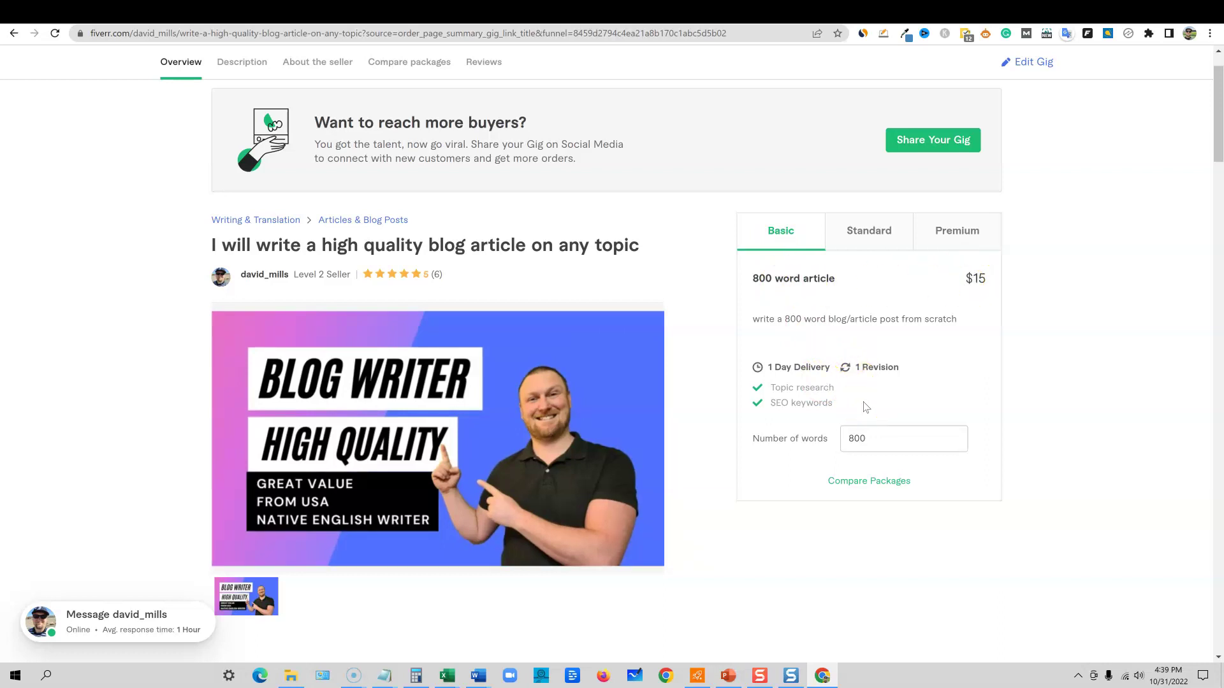
left_click(860, 234)
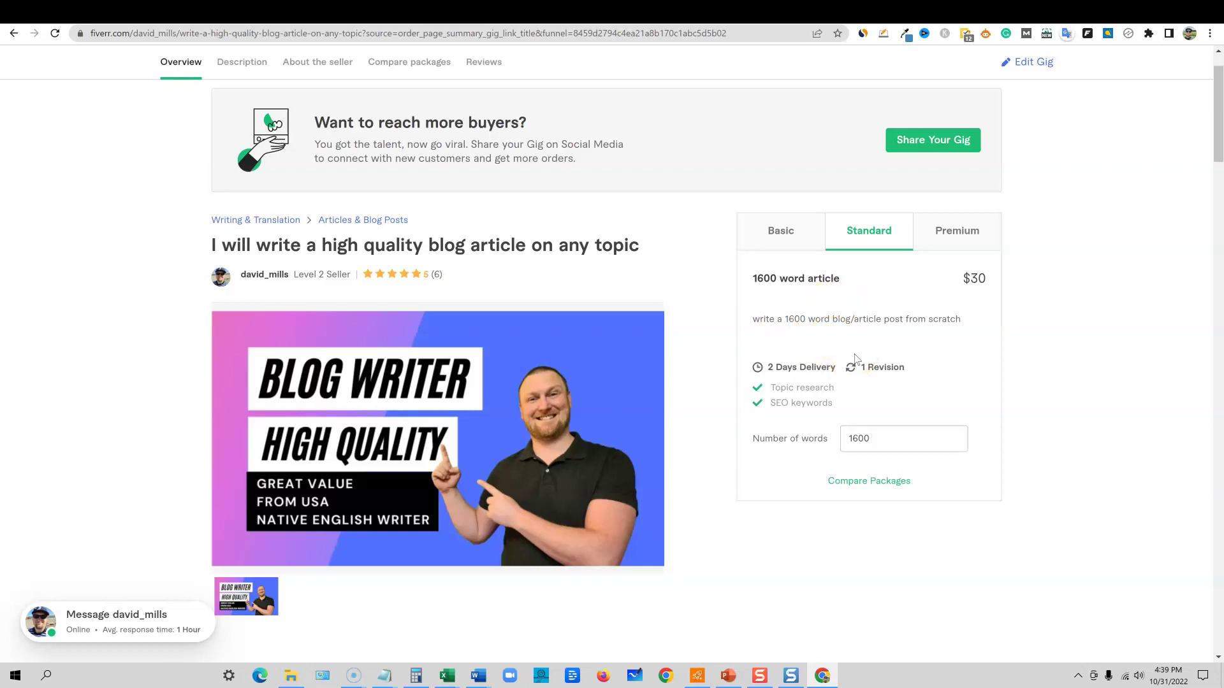
left_click(950, 239)
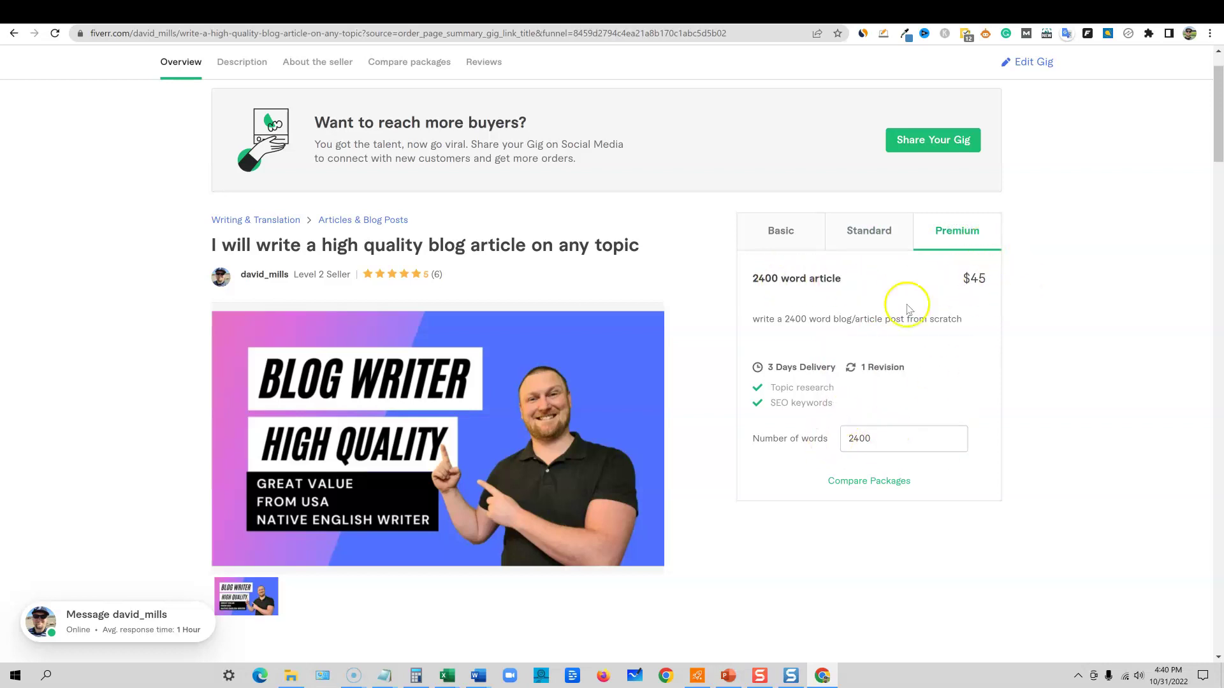
scroll(776, 528, "down", 5)
scroll(765, 510, "down", 7)
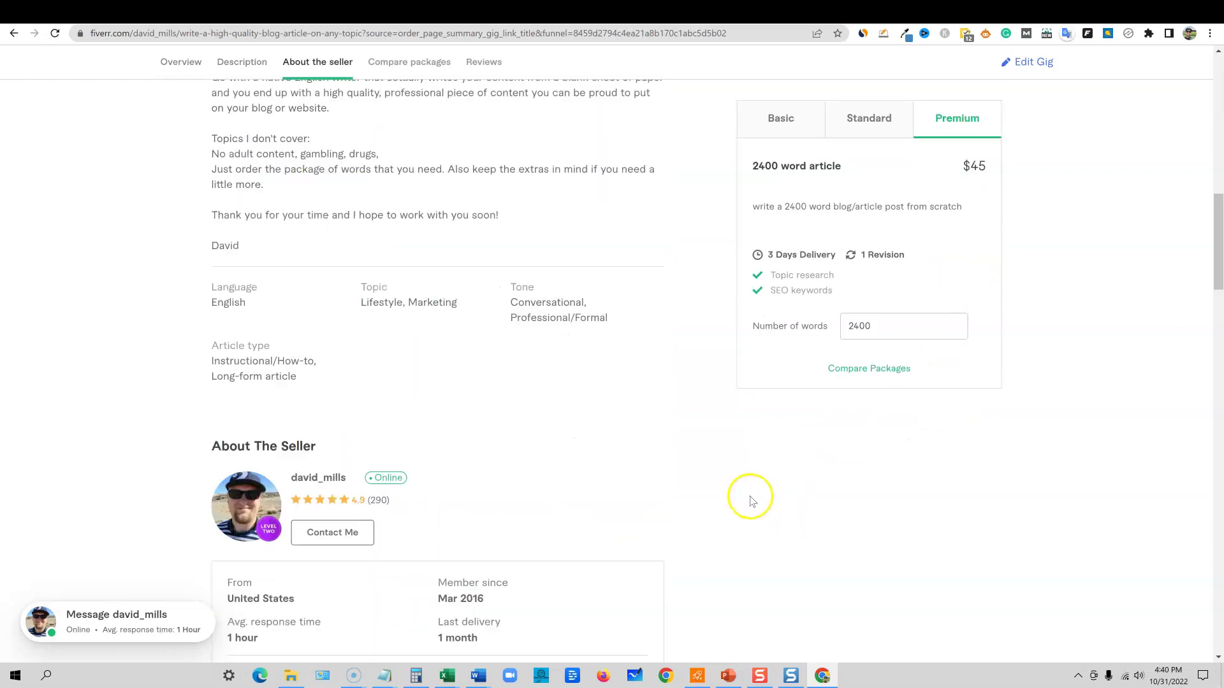
scroll(752, 501, "up", 14)
scroll(717, 440, "down", 2)
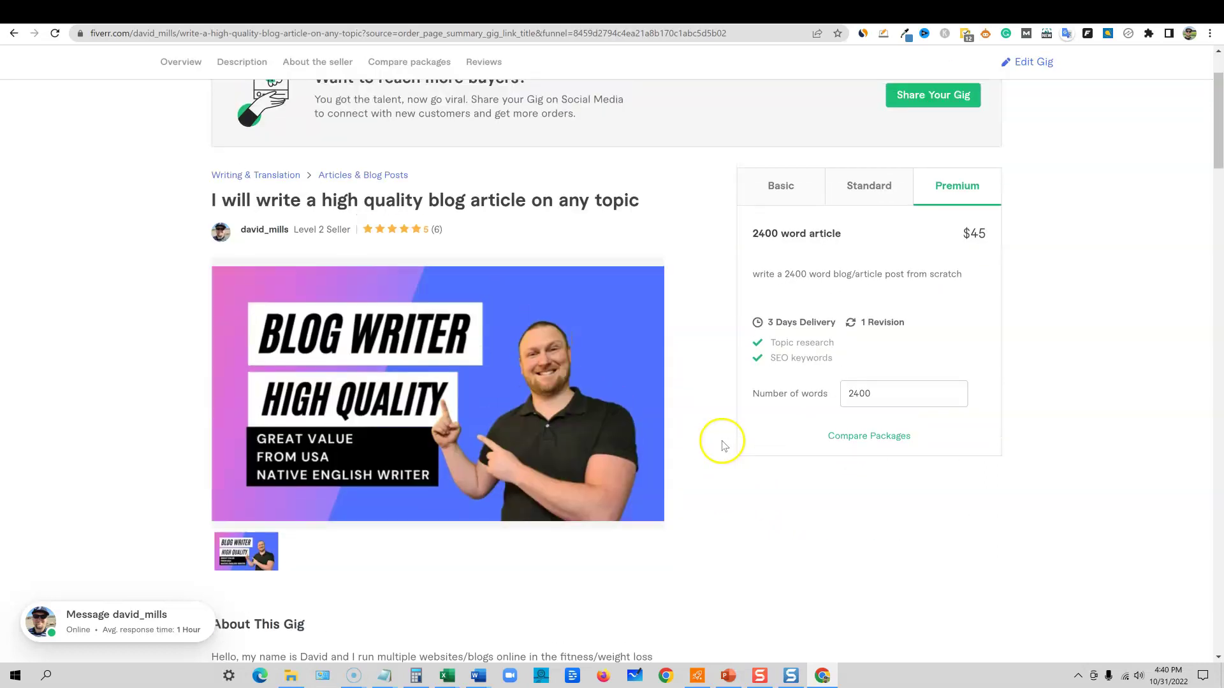
scroll(740, 421, "up", 2)
scroll(759, 429, "down", 1)
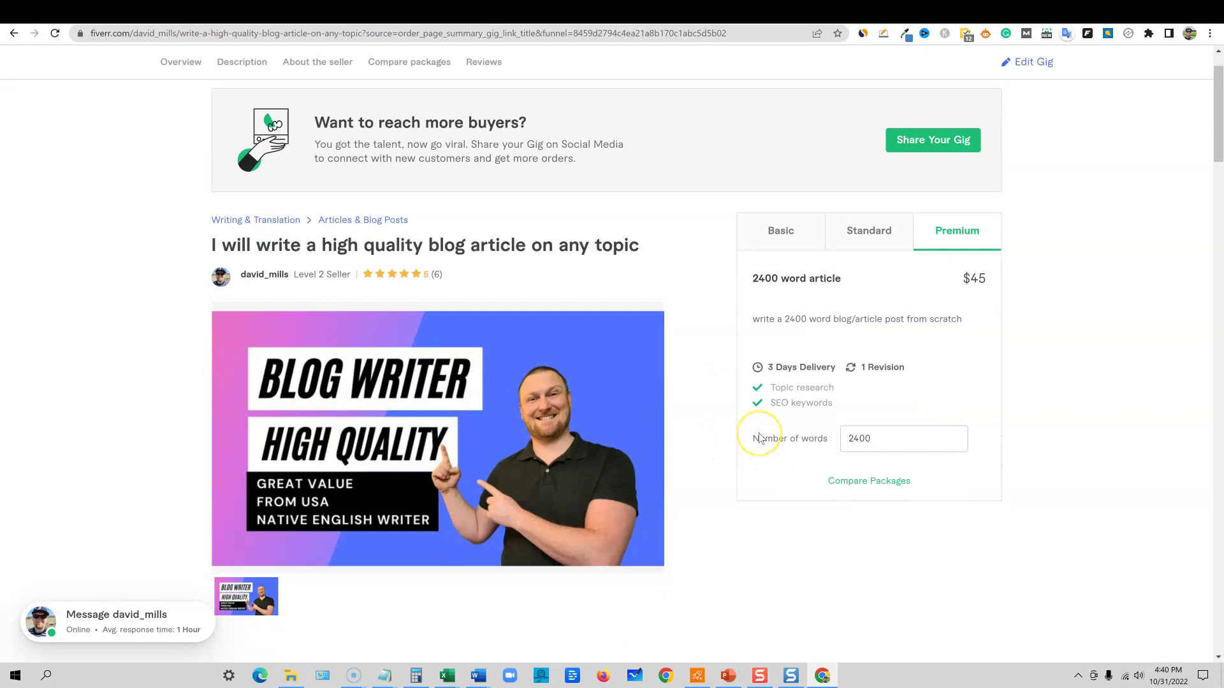